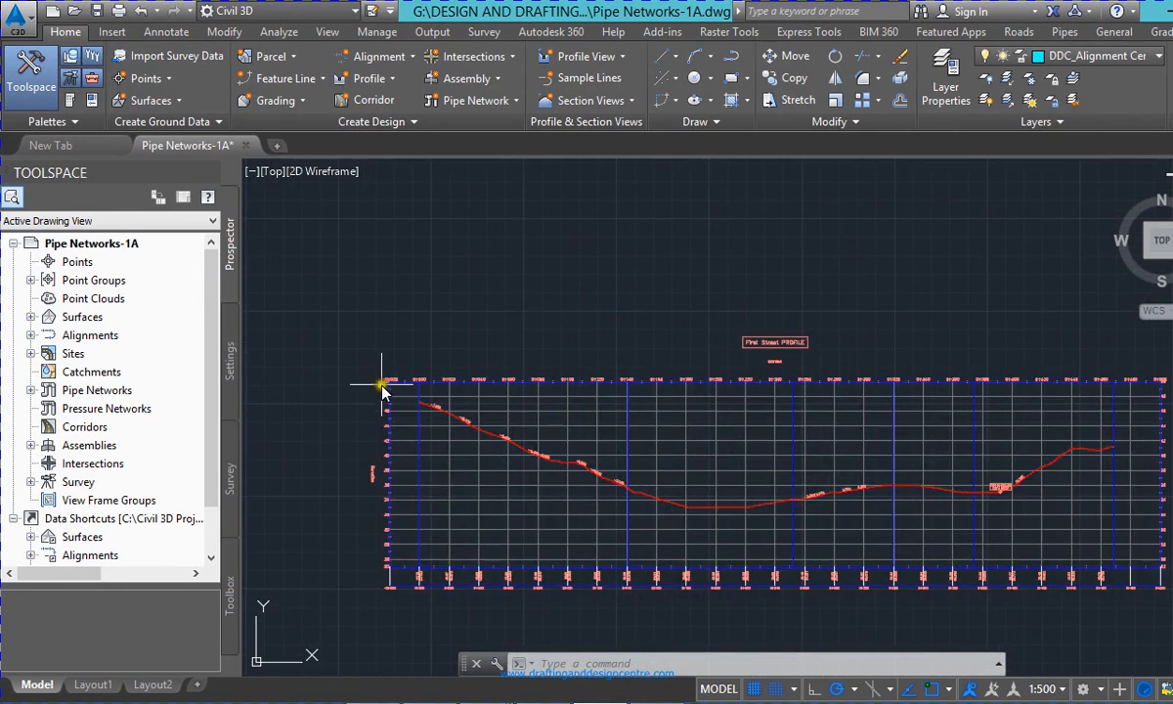
- Examine the First Street profile view, including its existing ground line, slope labels, stations and elevations
scroll(385, 384, up, 3)
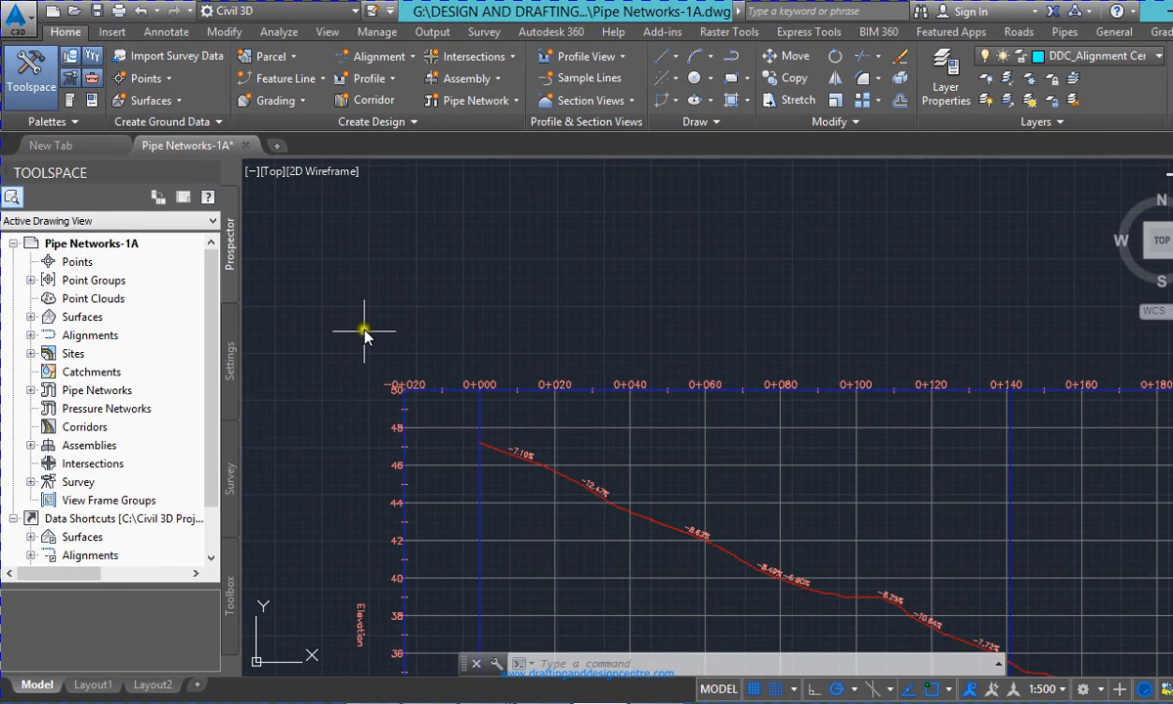
scroll(376, 295, down, 2)
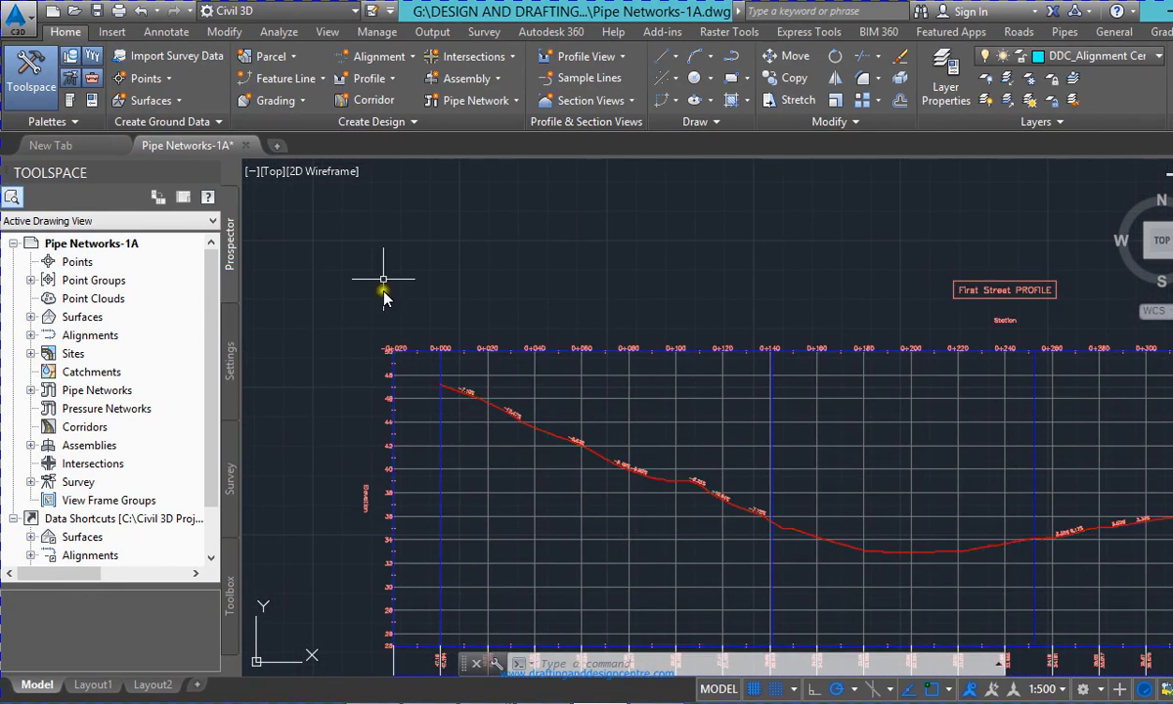
scroll(383, 294, down, 2)
scroll(406, 320, up, 4)
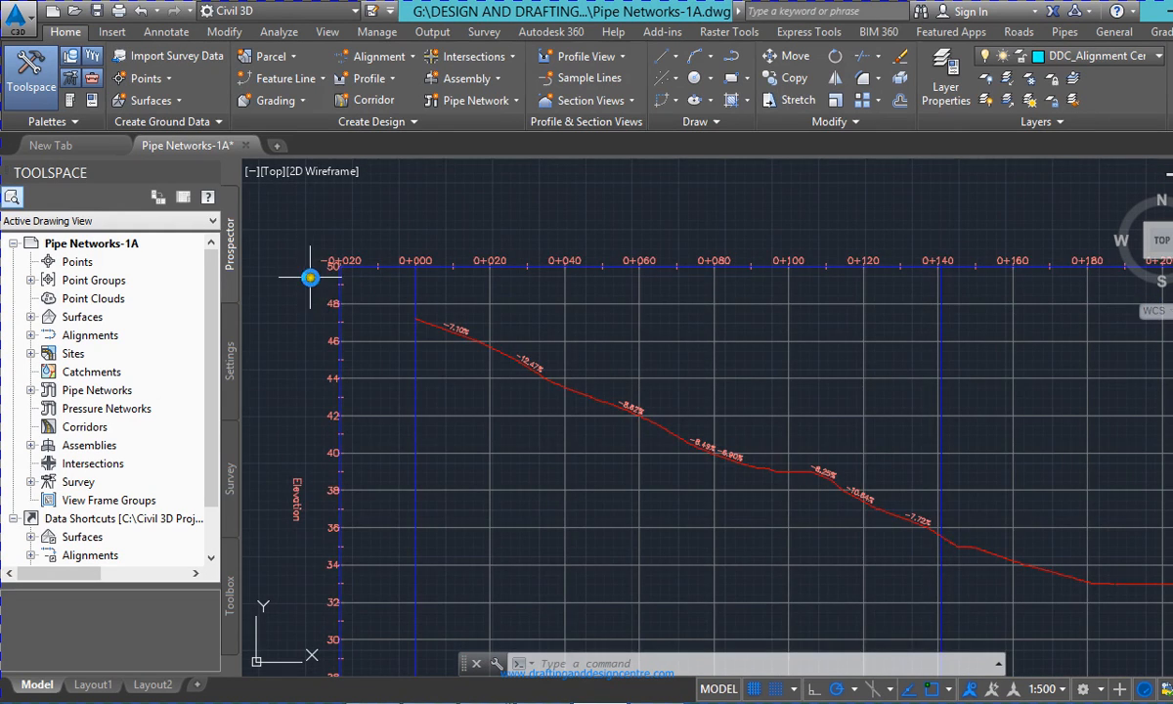
scroll(310, 277, down, 4)
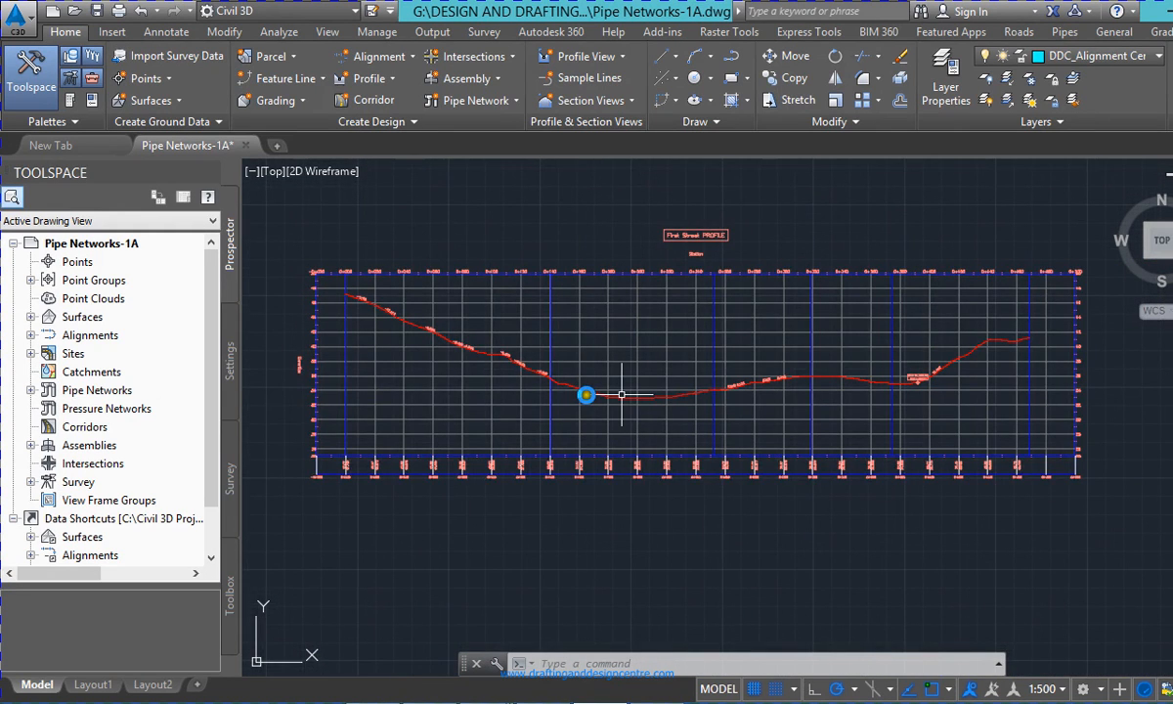
mouse_move(622, 393)
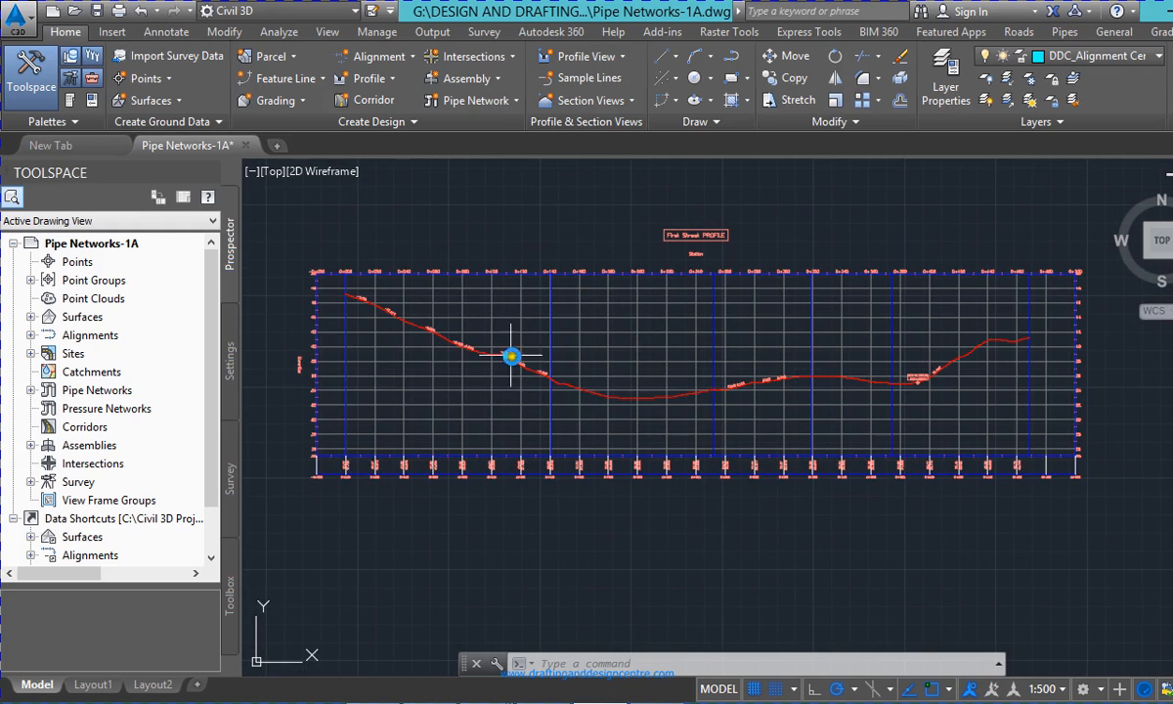
scroll(474, 385, down, 2)
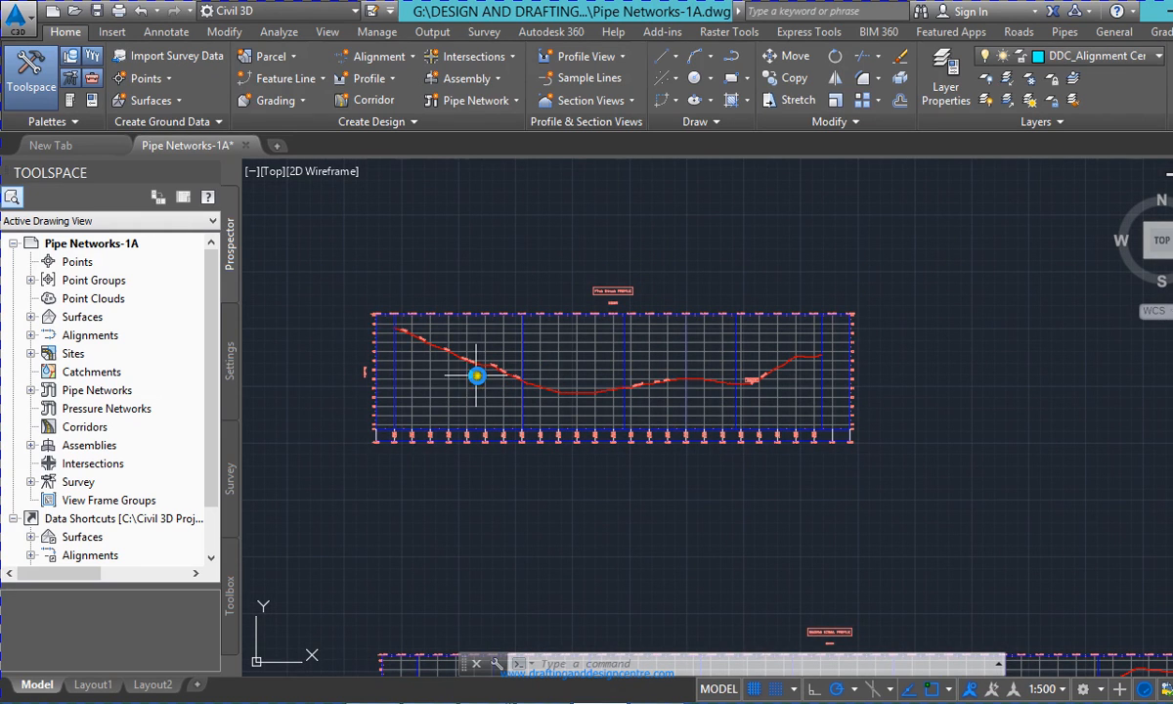
scroll(476, 391, up, 2)
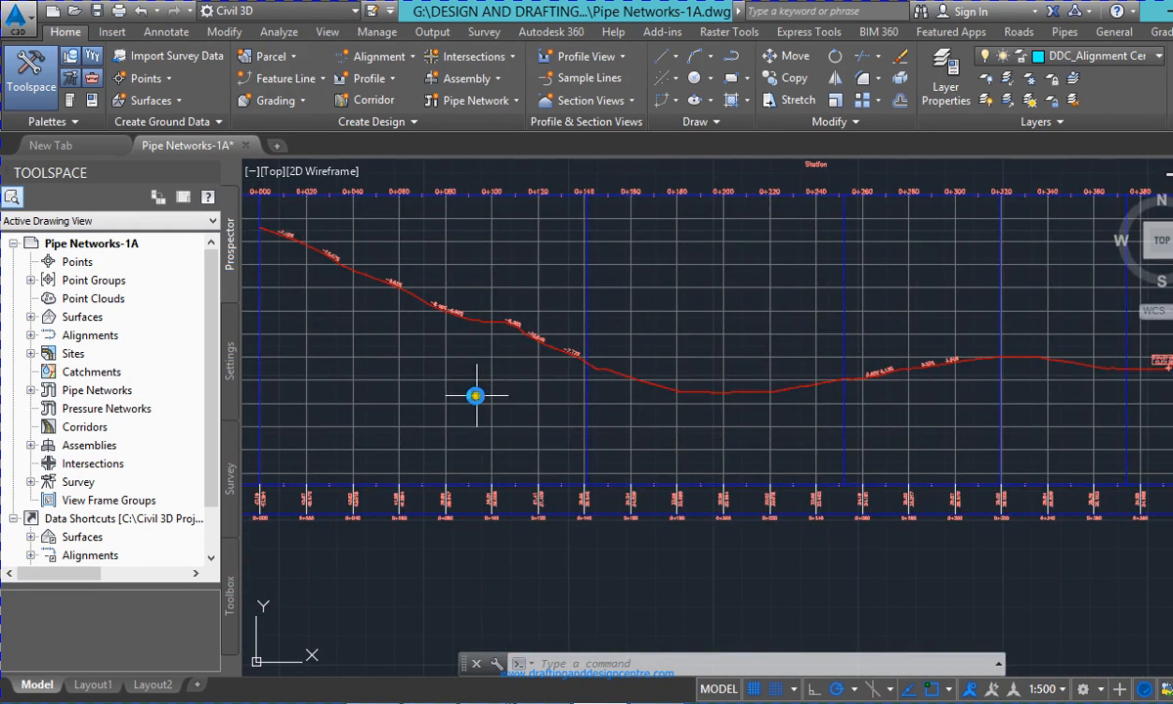
scroll(475, 395, down, 2)
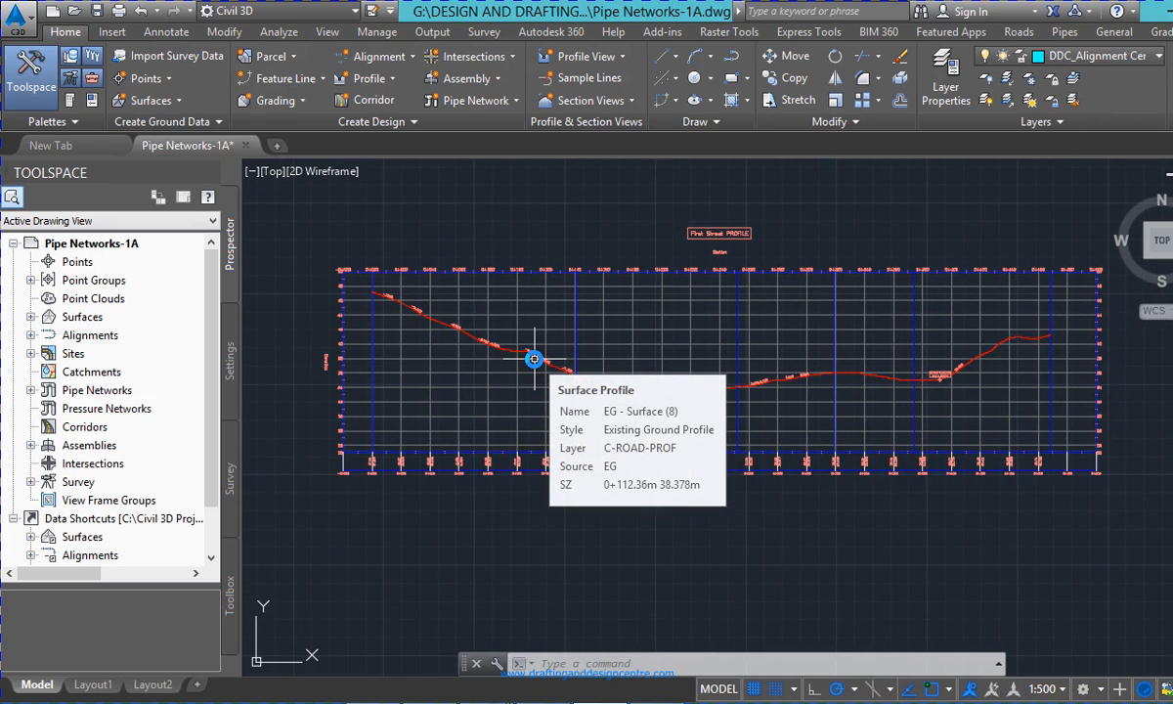
scroll(694, 332, down, 4)
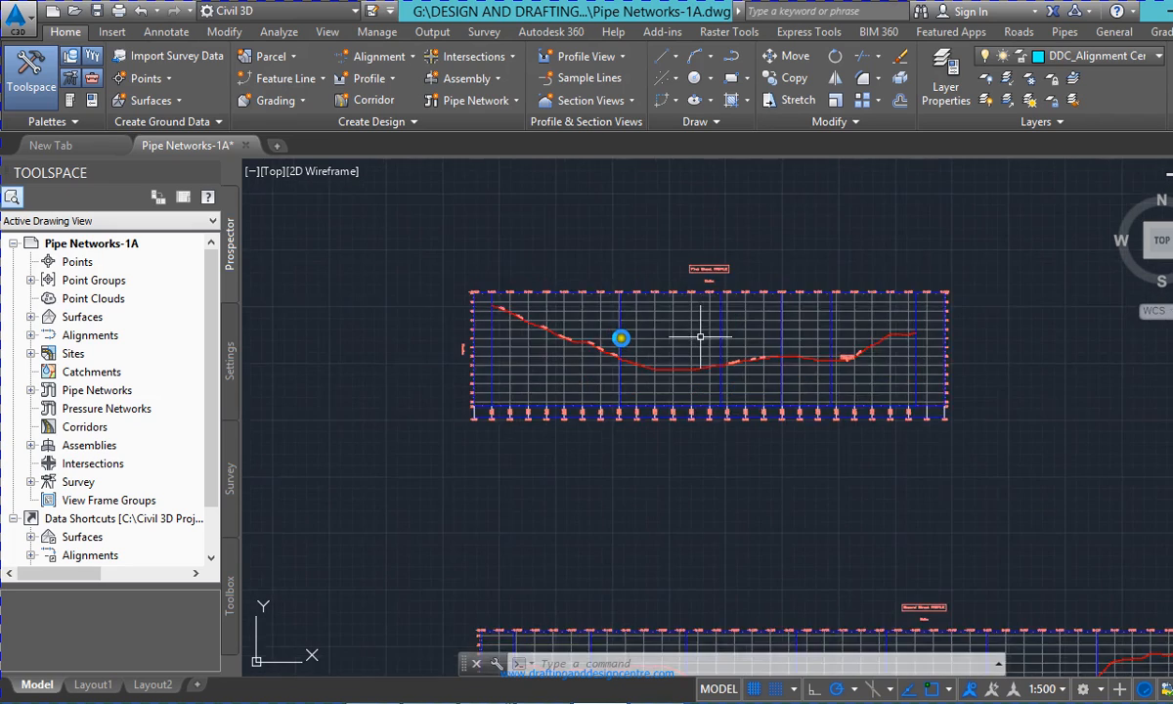
scroll(701, 334, up, 2)
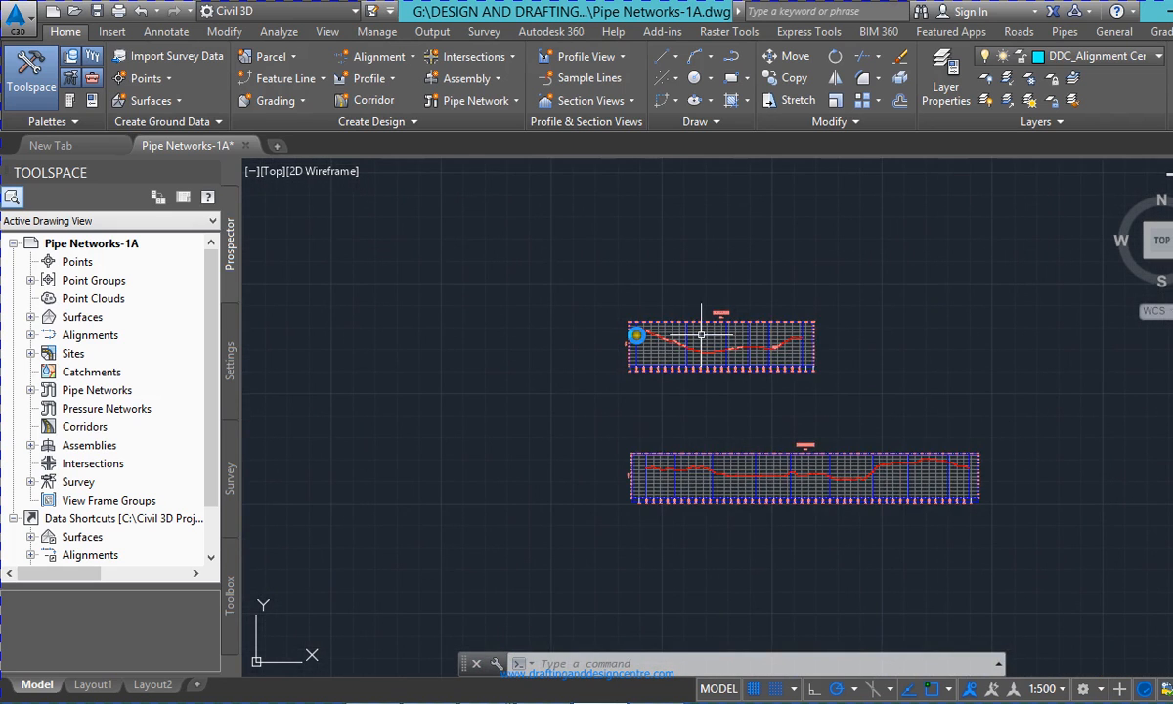
scroll(701, 334, up, 6)
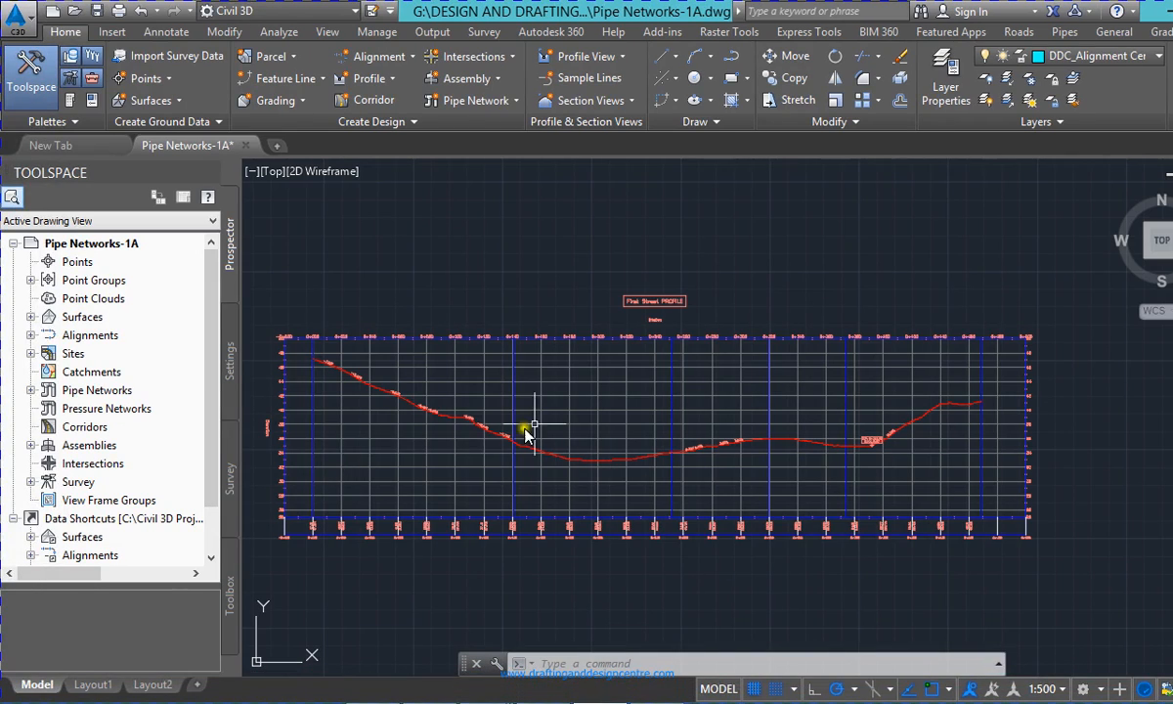
- Examine the site plan with its surface contours, parcels, looped road and the road branching off it
scroll(675, 410, down, 3)
scroll(581, 413, down, 2)
scroll(364, 539, up, 3)
scroll(363, 540, up, 3)
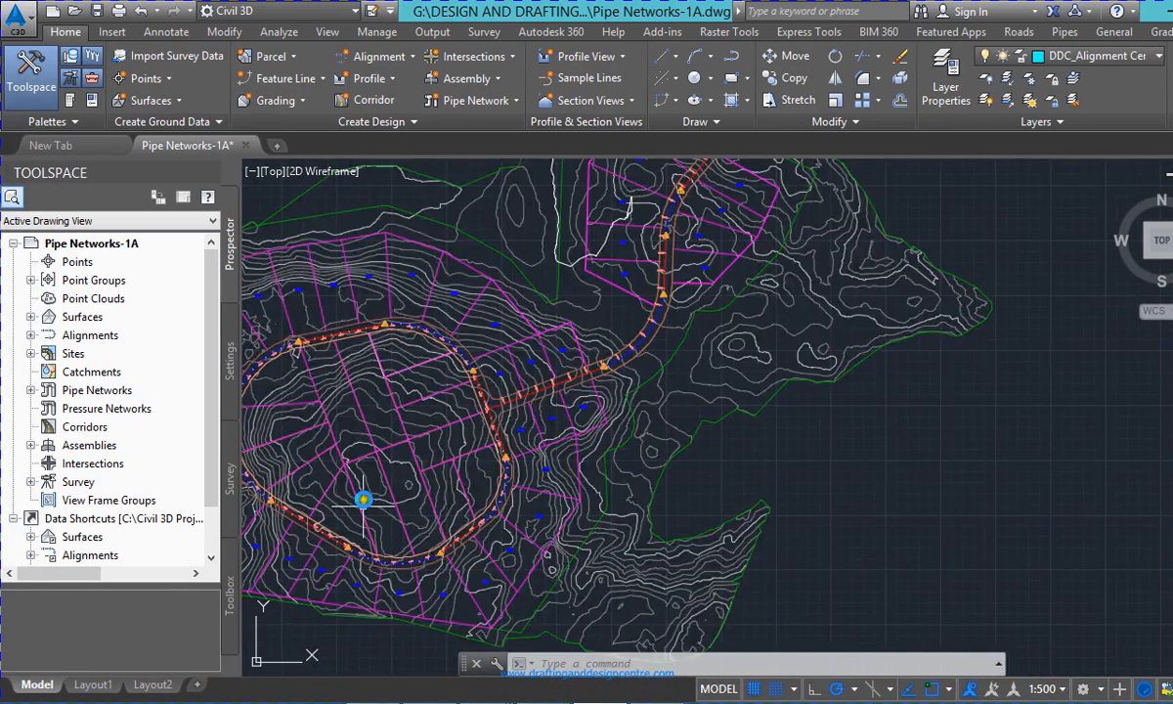
scroll(361, 497, down, 2)
scroll(591, 273, up, 3)
scroll(590, 274, down, 4)
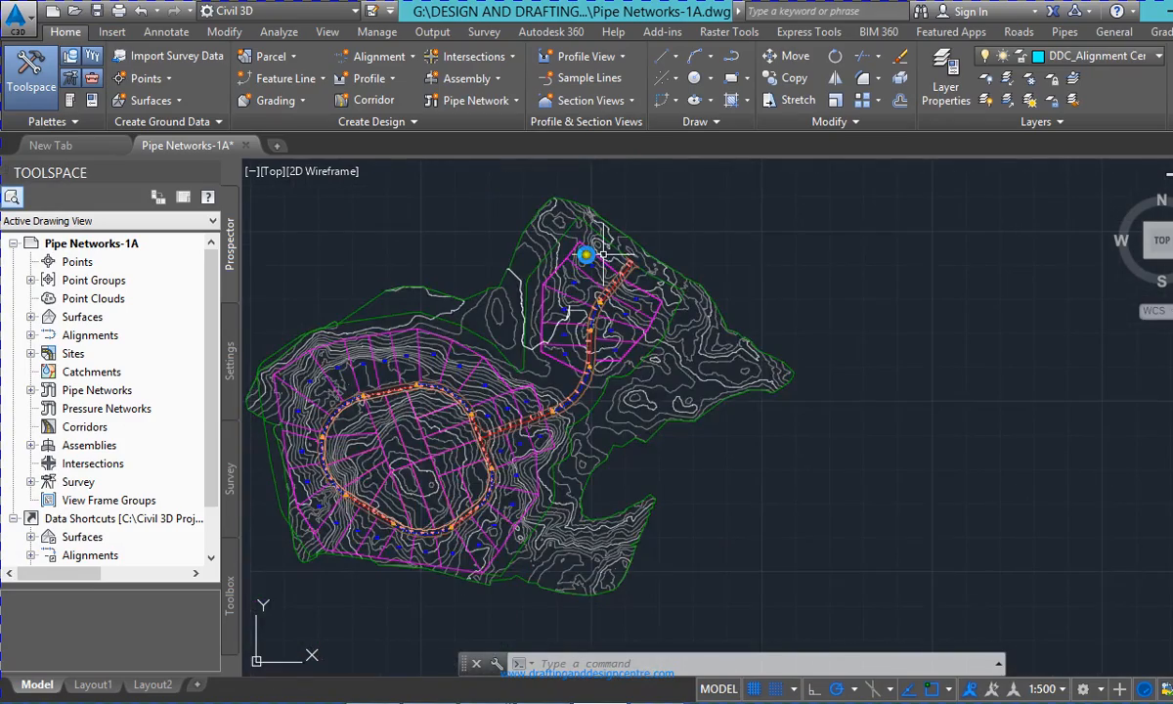
scroll(557, 309, up, 4)
scroll(640, 256, down, 2)
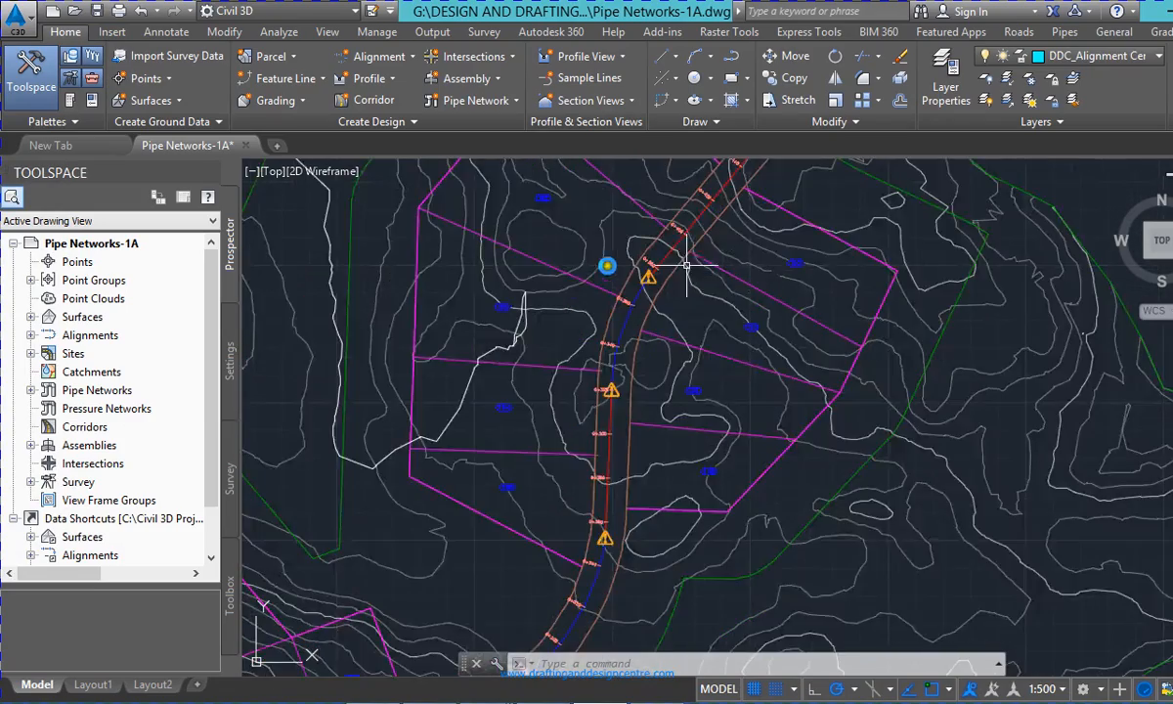
scroll(679, 240, down, 2)
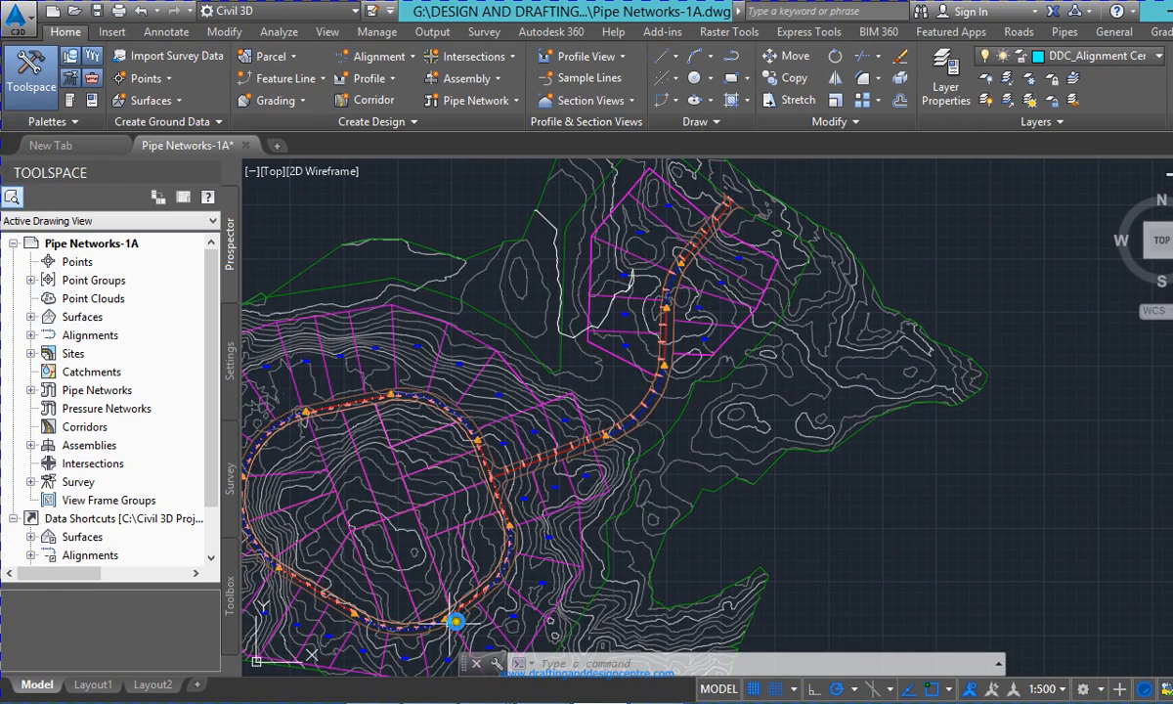
scroll(586, 421, up, 2)
scroll(555, 487, down, 4)
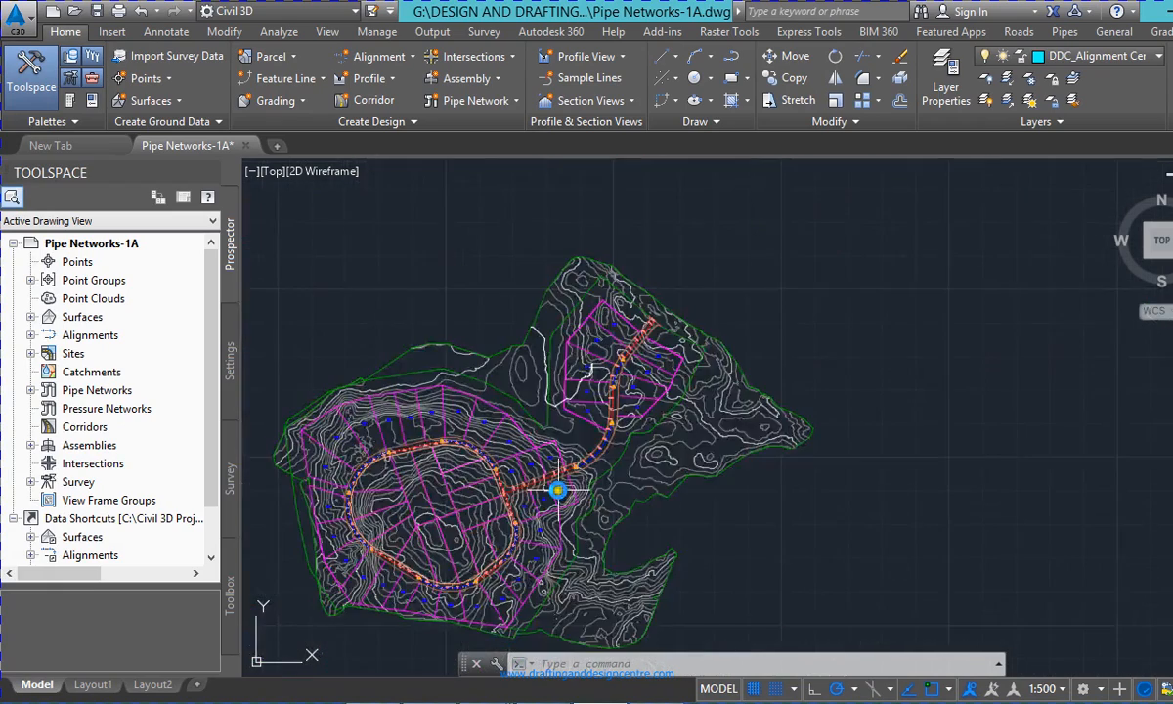
scroll(591, 359, up, 2)
scroll(610, 359, up, 2)
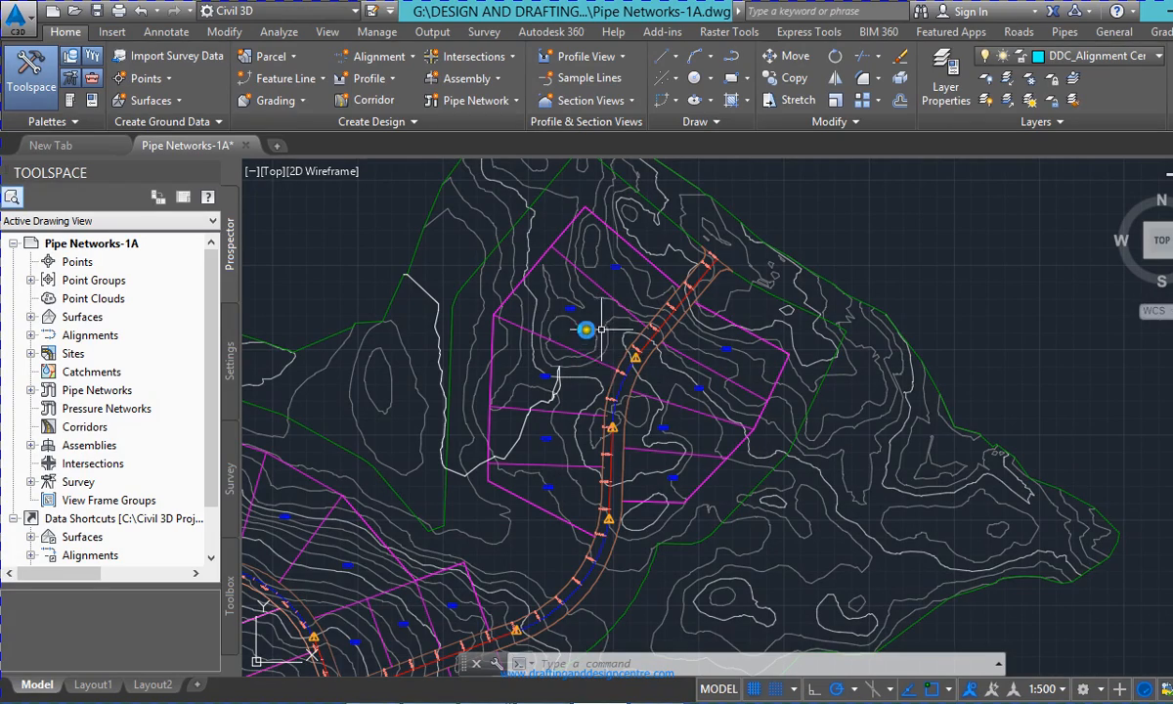
scroll(675, 323, down, 4)
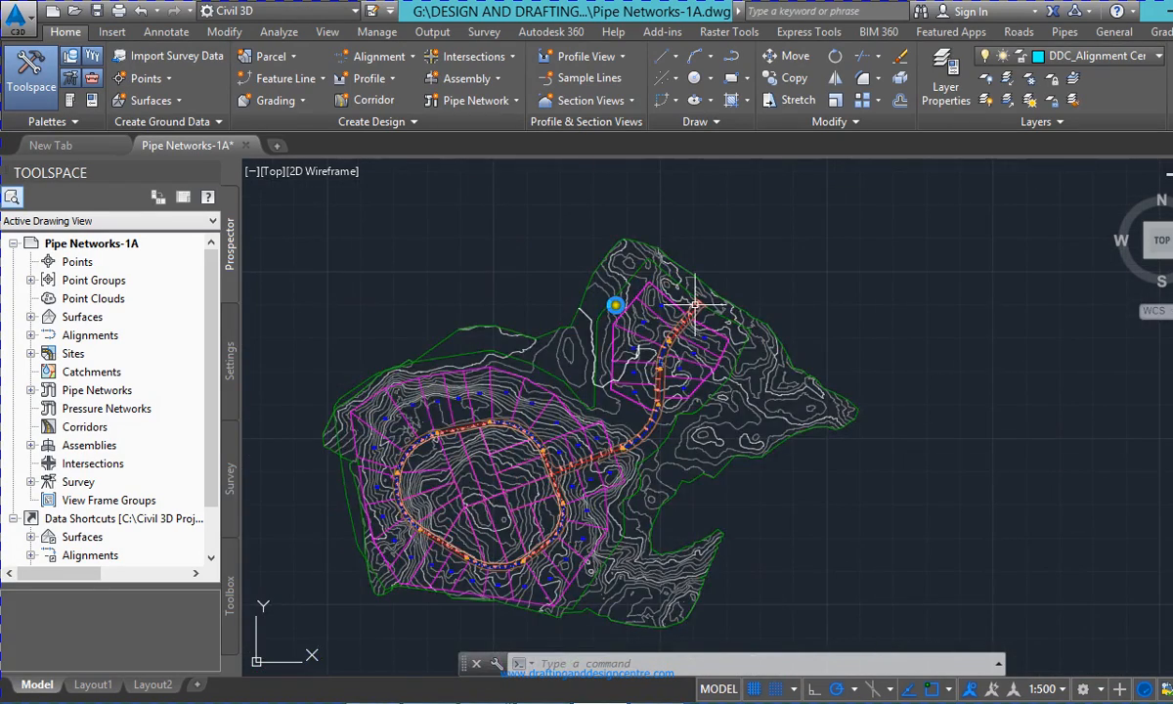
scroll(692, 305, up, 4)
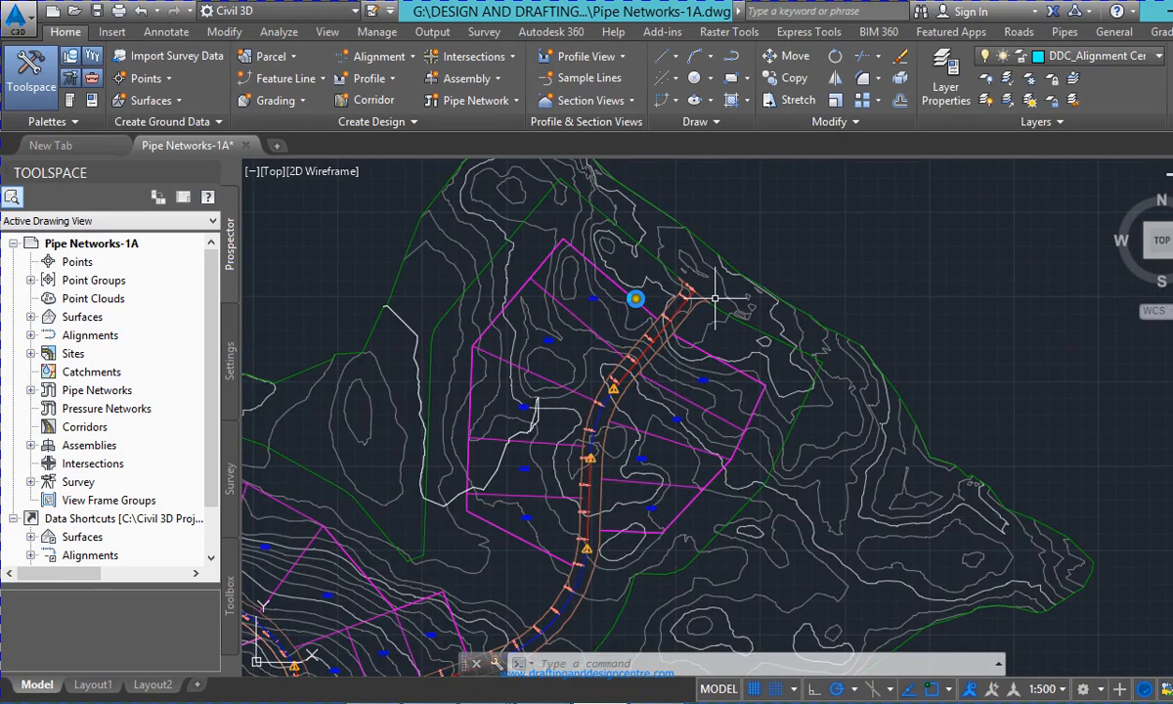
- Examine the branch road's alignment and station labels between the looped road and the upper parcels, along with the surrounding contours
scroll(706, 301, down, 2)
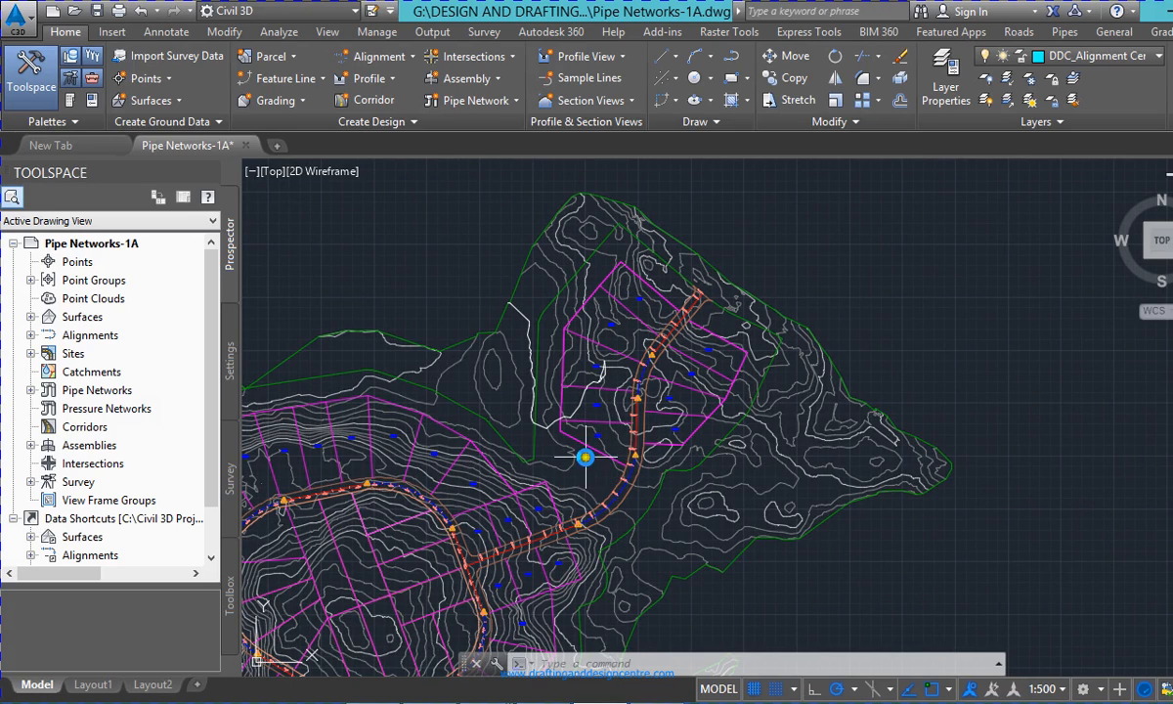
scroll(601, 352, down, 2)
scroll(589, 396, up, 4)
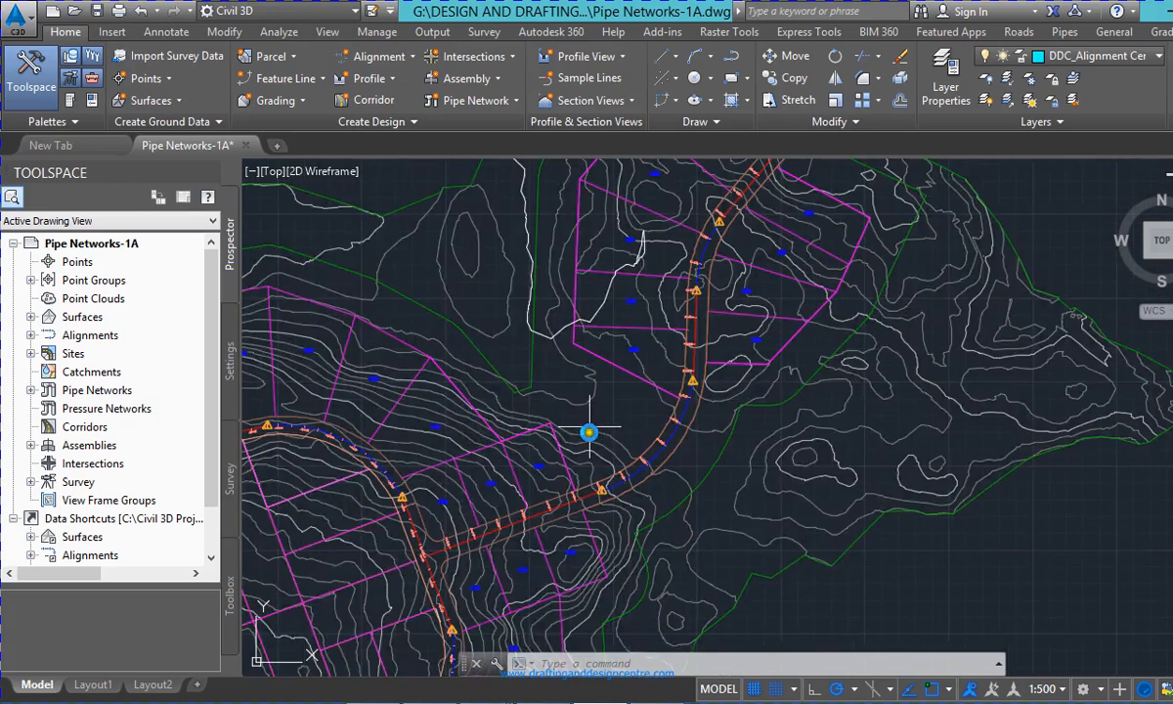
scroll(502, 456, down, 2)
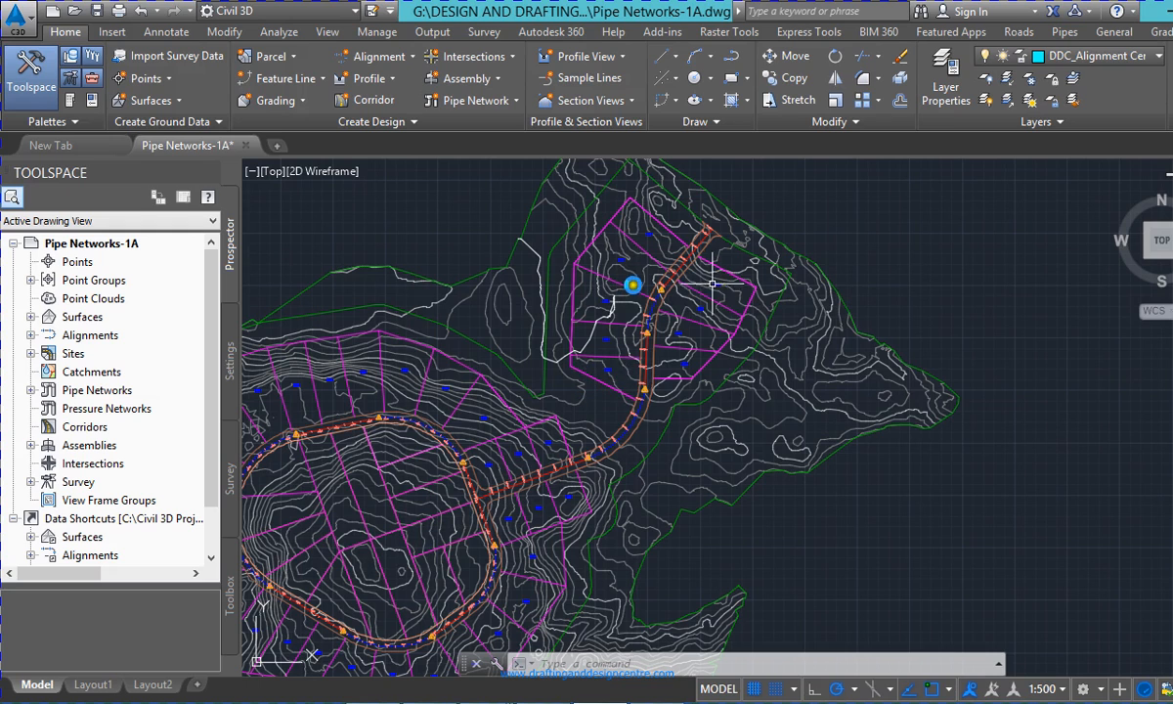
scroll(599, 427, up, 3)
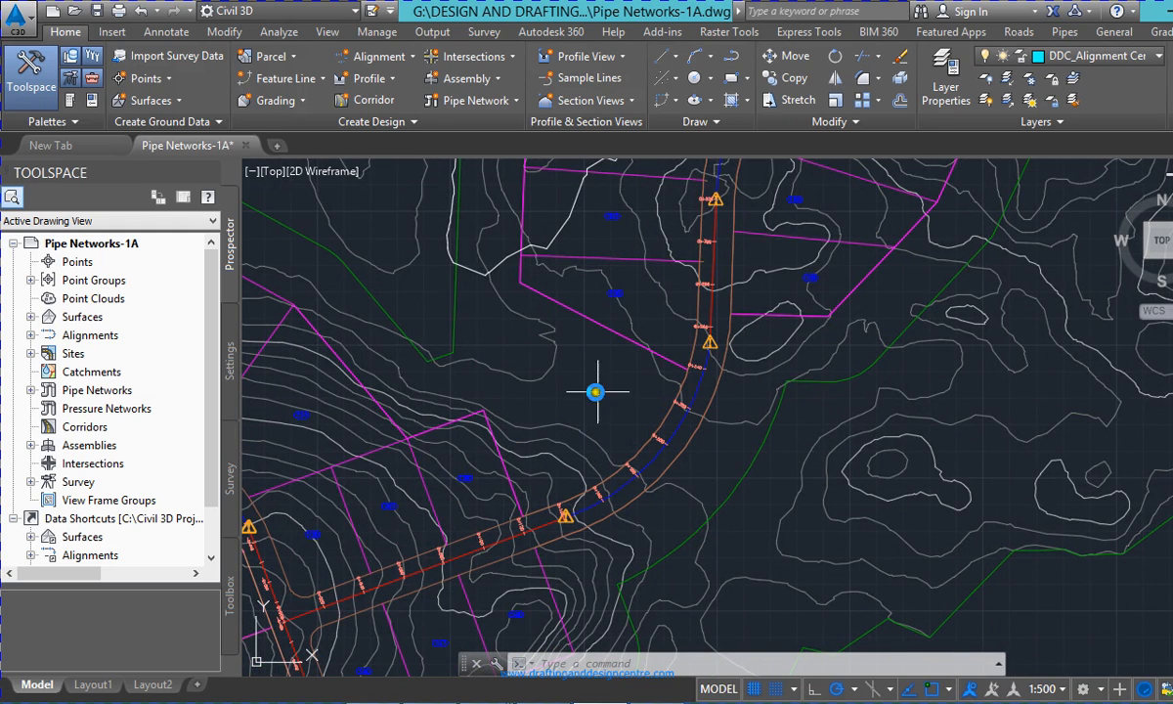
scroll(559, 415, down, 2)
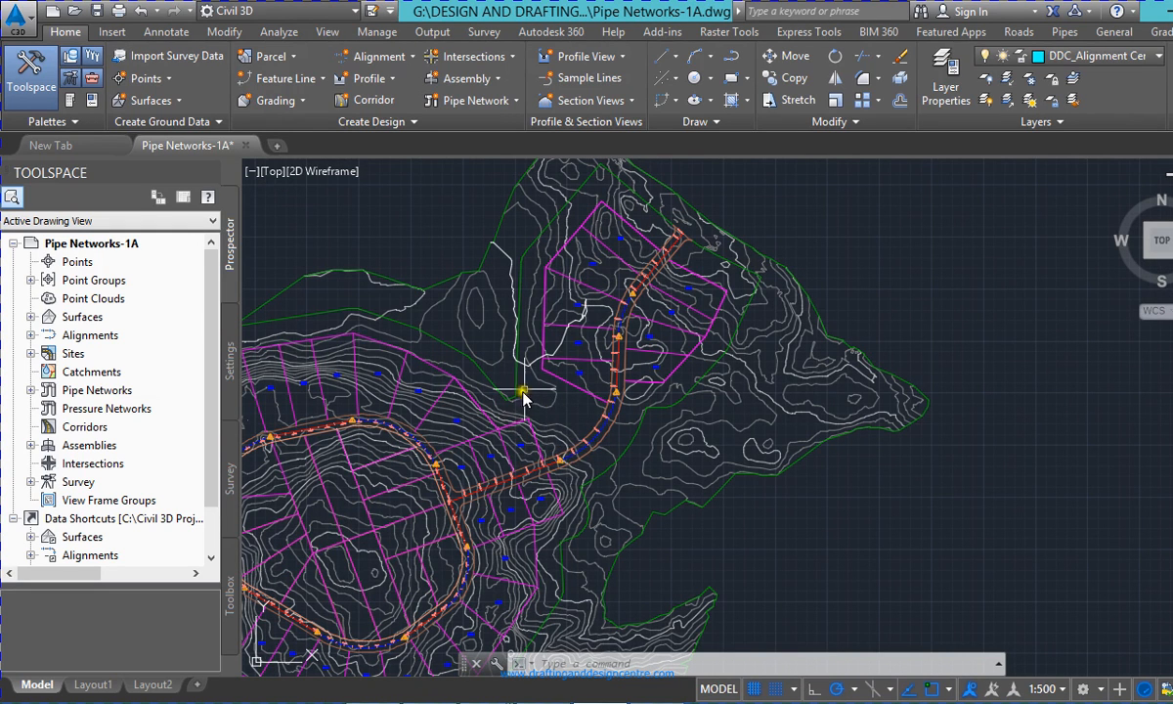
scroll(518, 406, up, 4)
scroll(515, 409, down, 3)
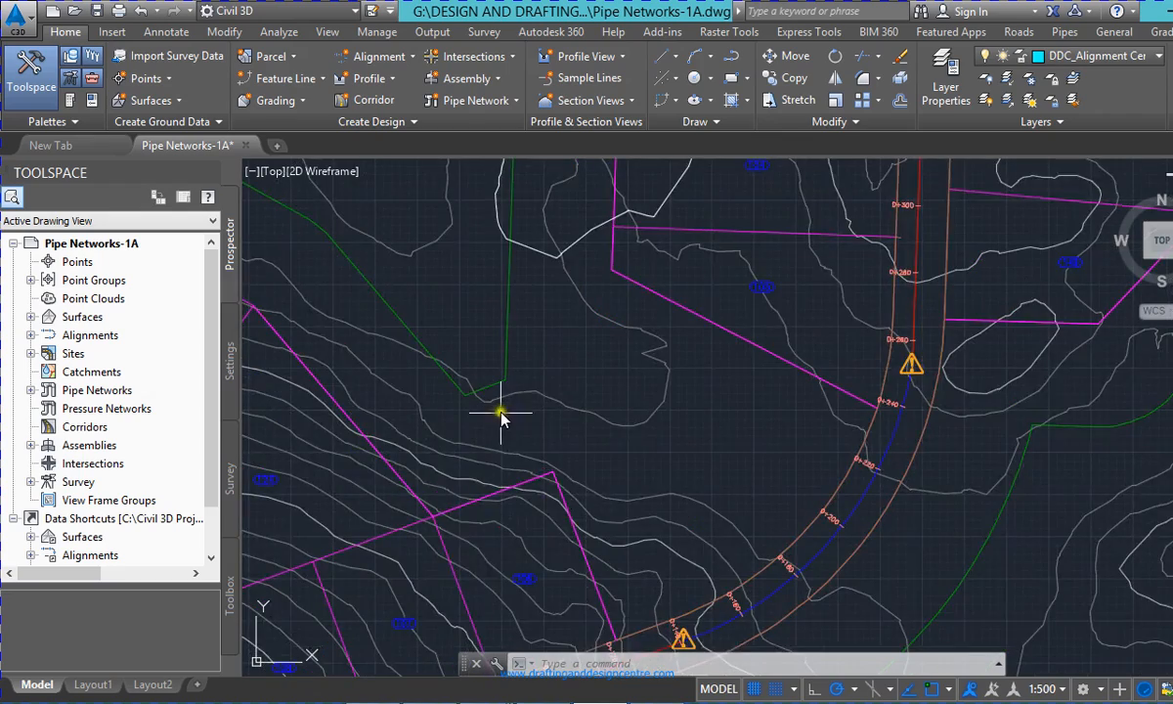
scroll(562, 498, up, 3)
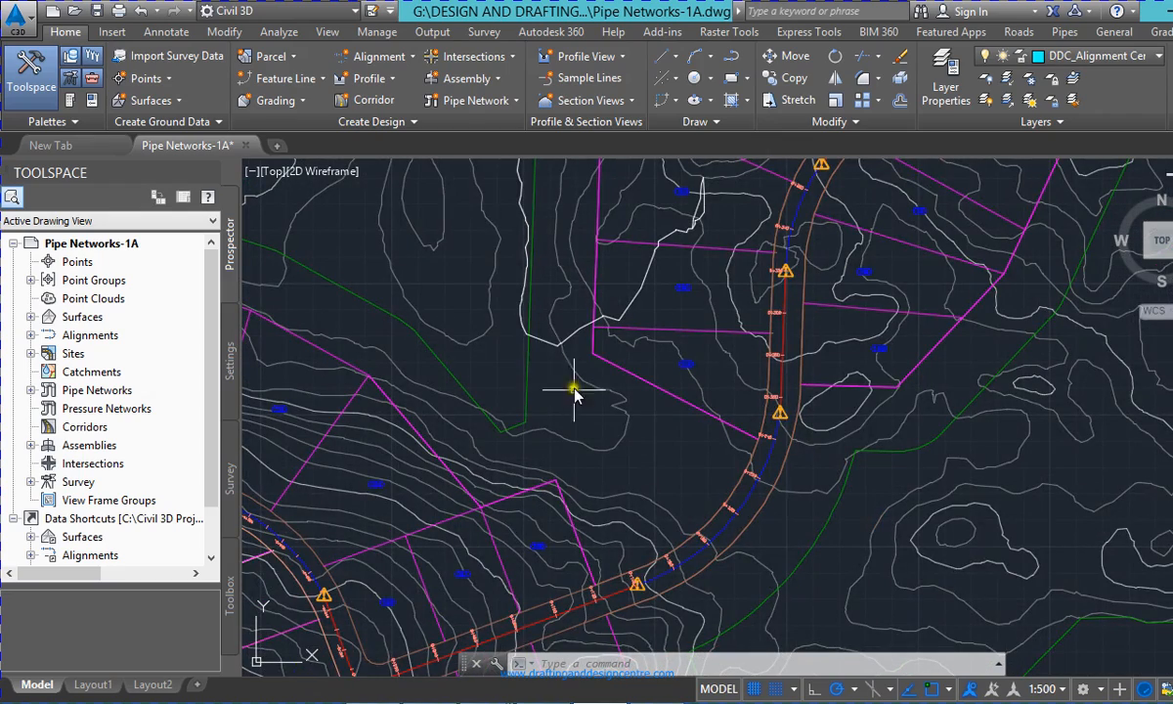
scroll(575, 437, down, 3)
scroll(560, 406, up, 3)
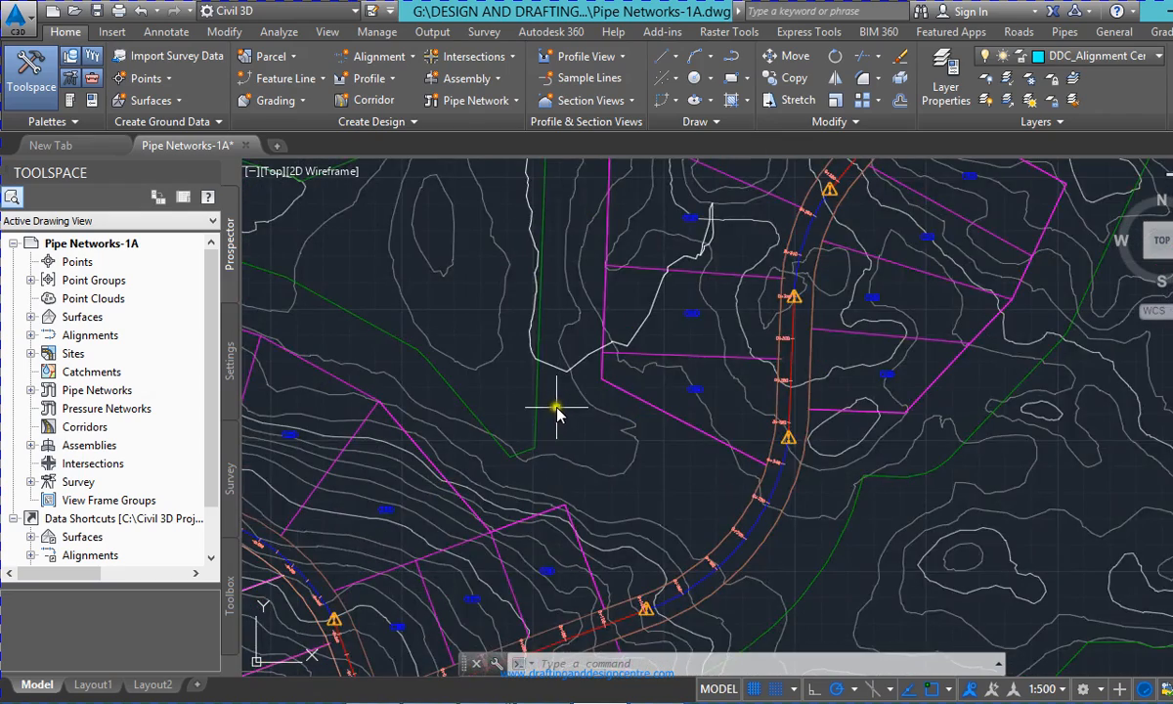
scroll(467, 201, down, 5)
scroll(477, 166, up, 2)
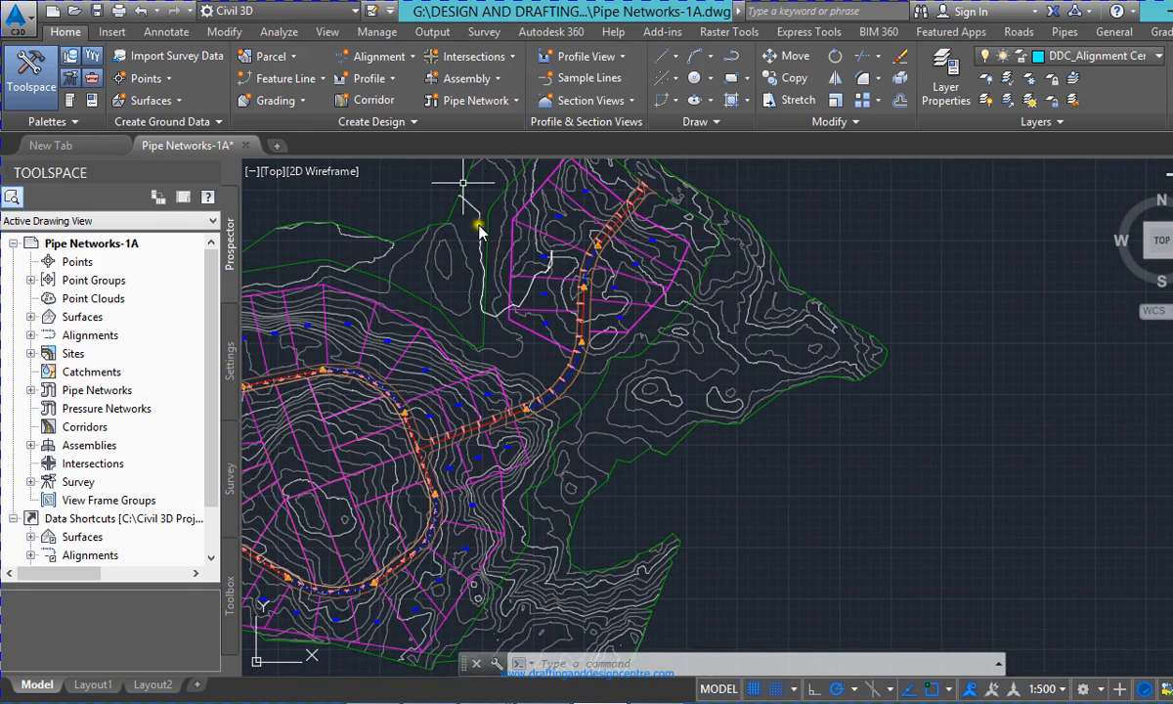
scroll(479, 228, up, 2)
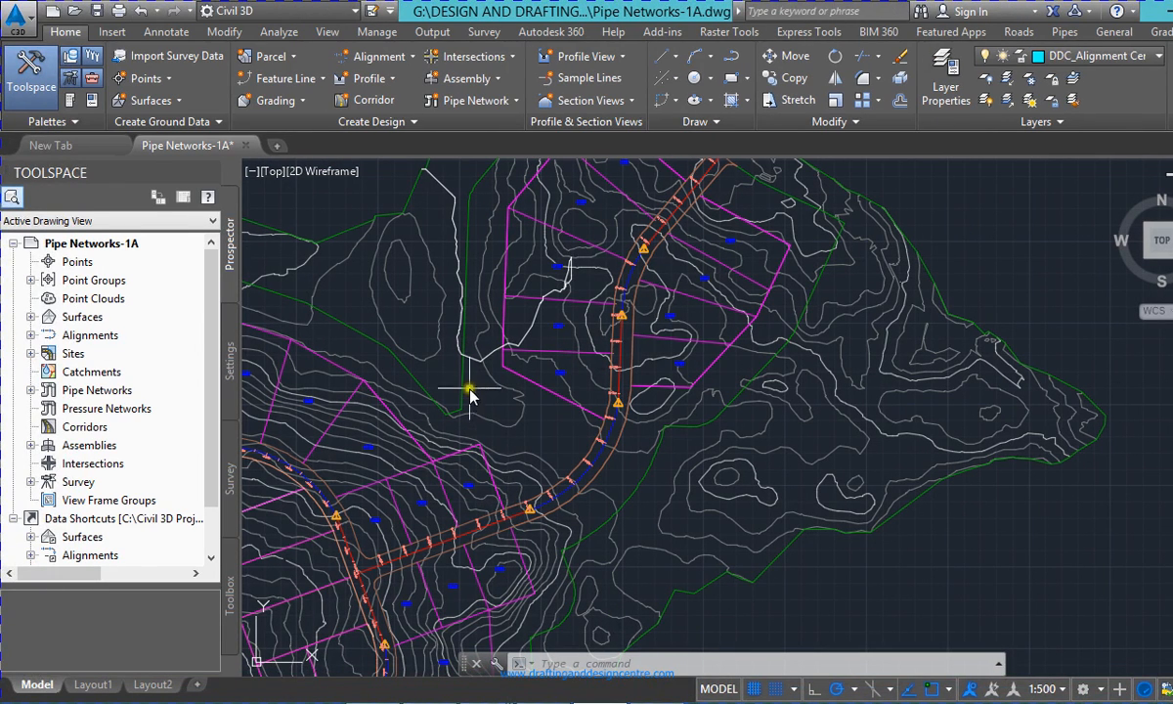
scroll(483, 435, down, 2)
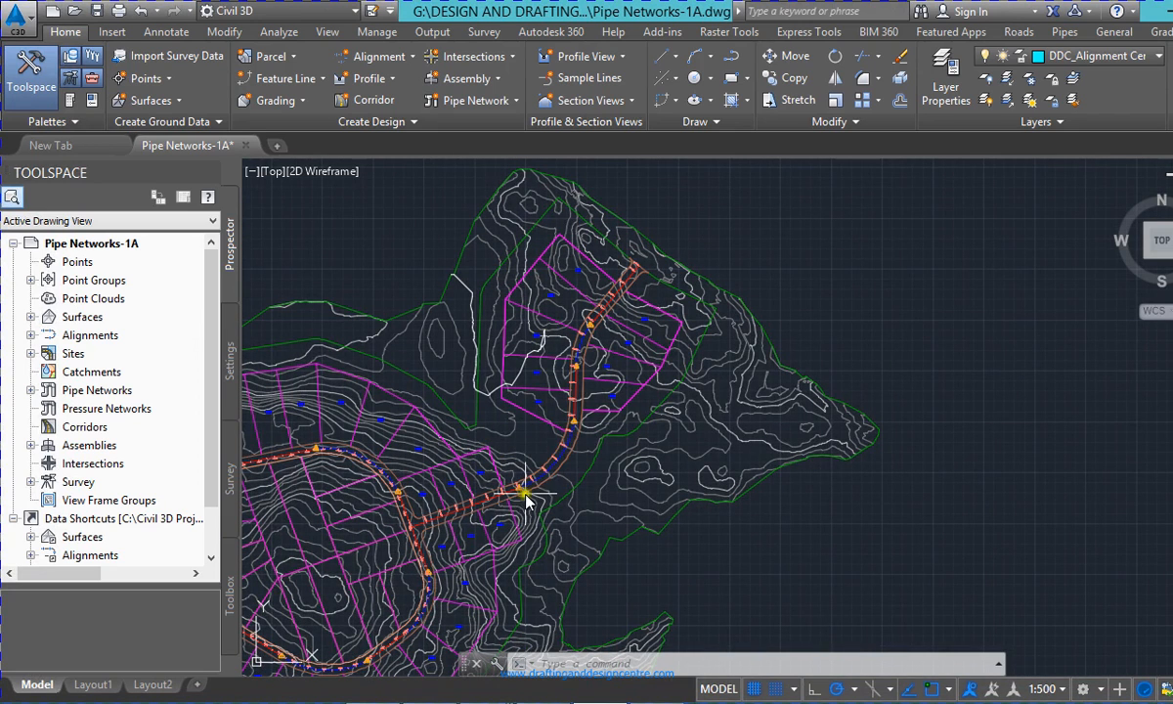
scroll(562, 479, up, 5)
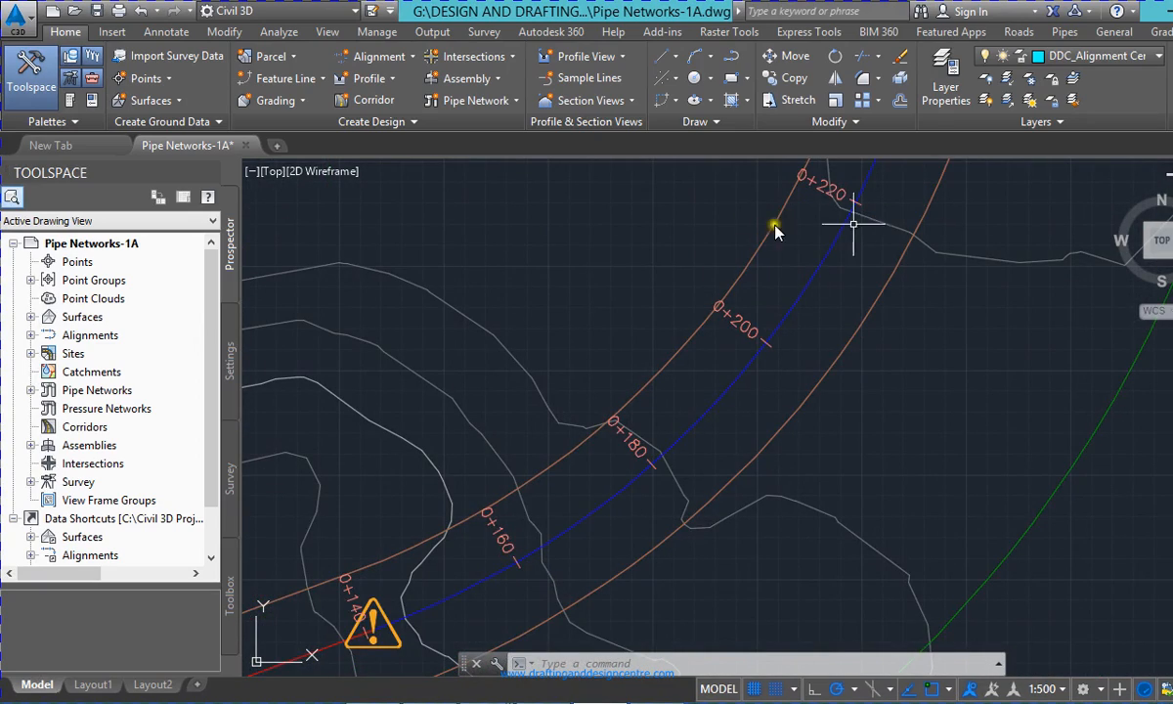
- Start a new layout profile with the Profile Creation Tools on the First Street profile view
scroll(586, 450, down, 8)
scroll(396, 437, down, 4)
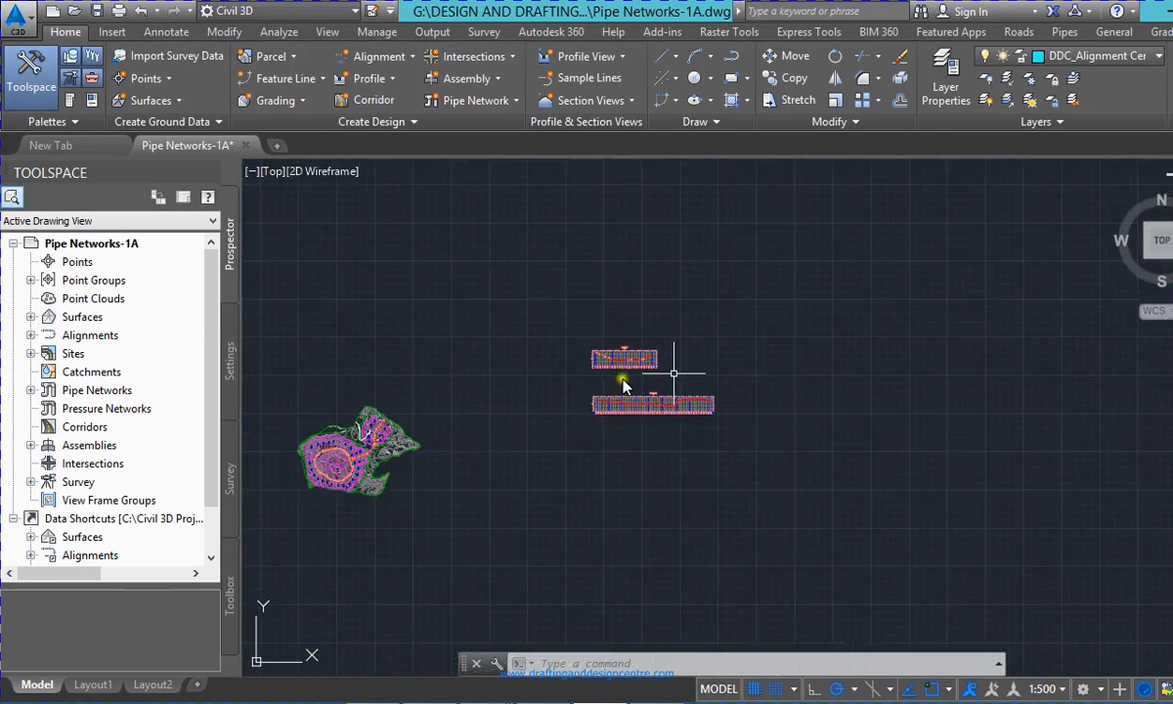
scroll(620, 382, up, 6)
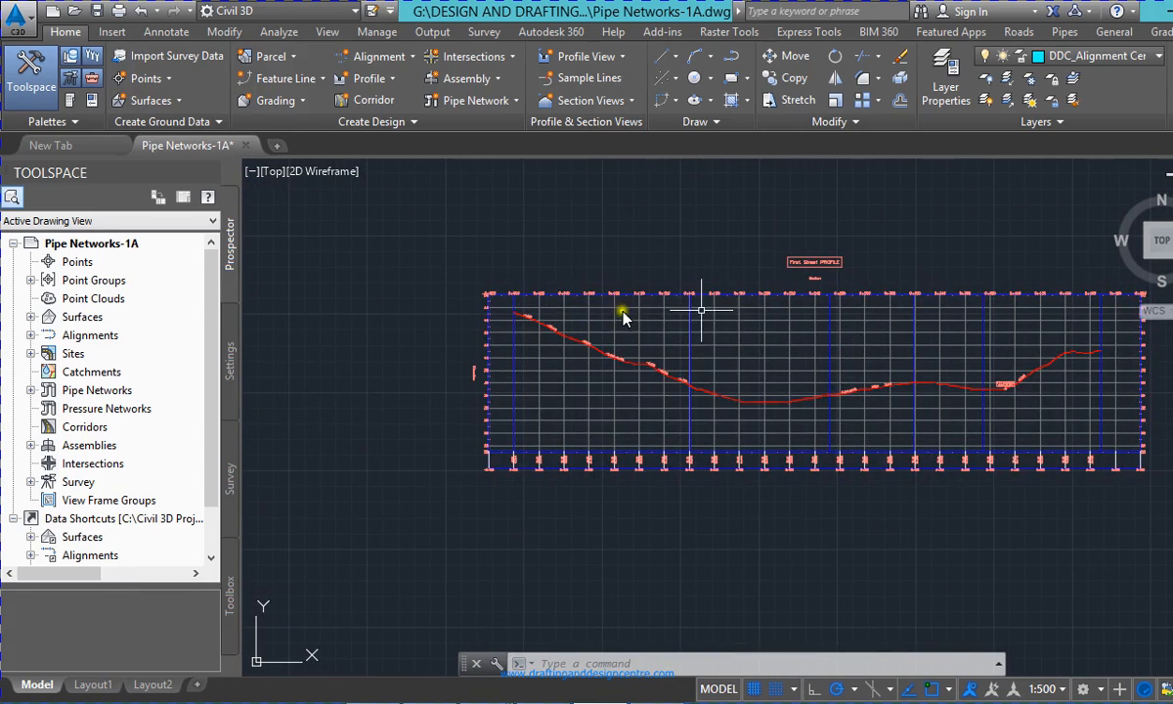
scroll(376, 377, down, 2)
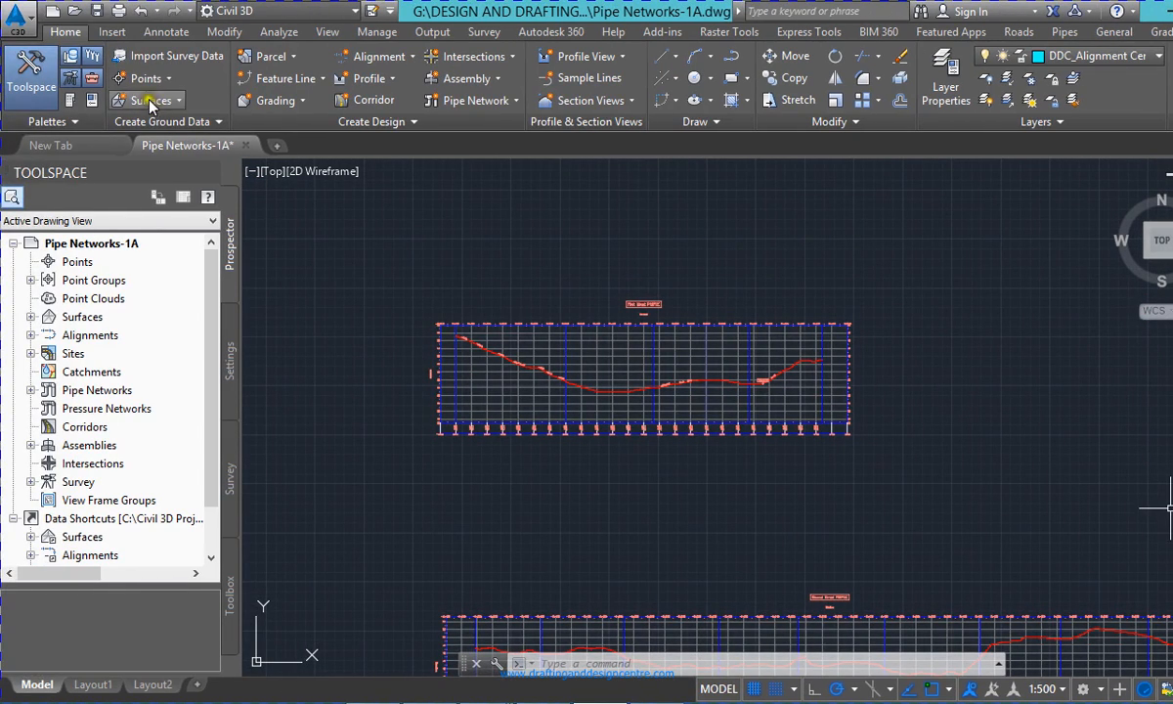
click(373, 78)
click(413, 147)
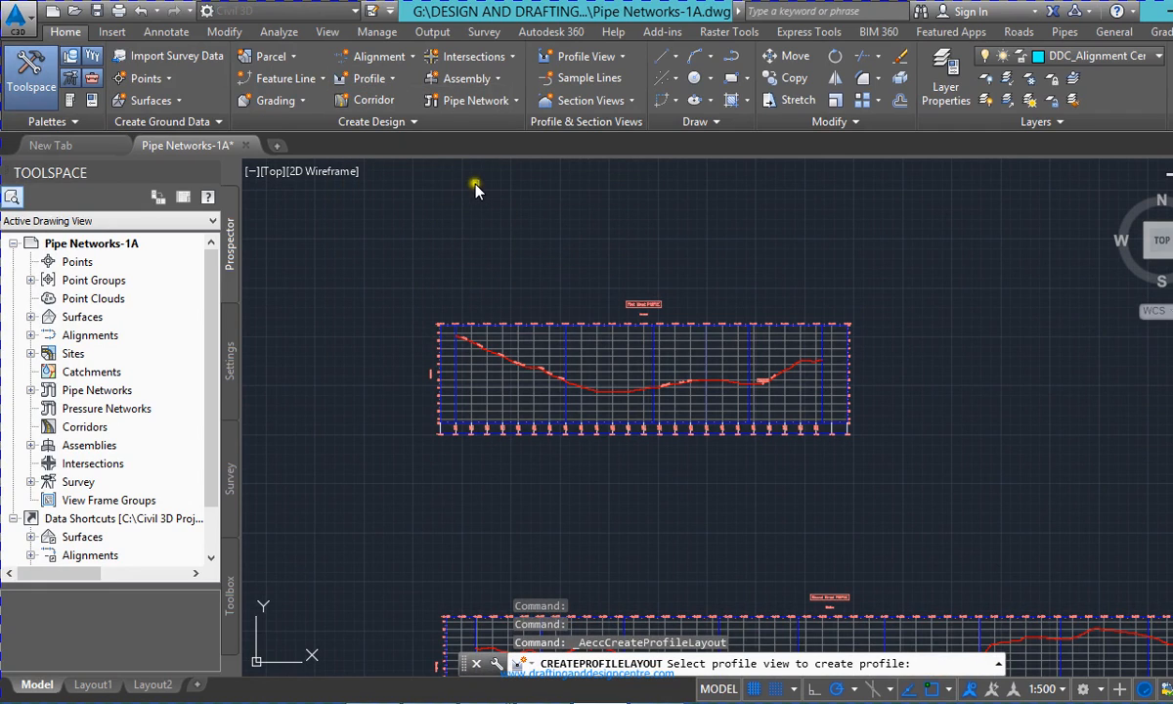
scroll(470, 366, up, 6)
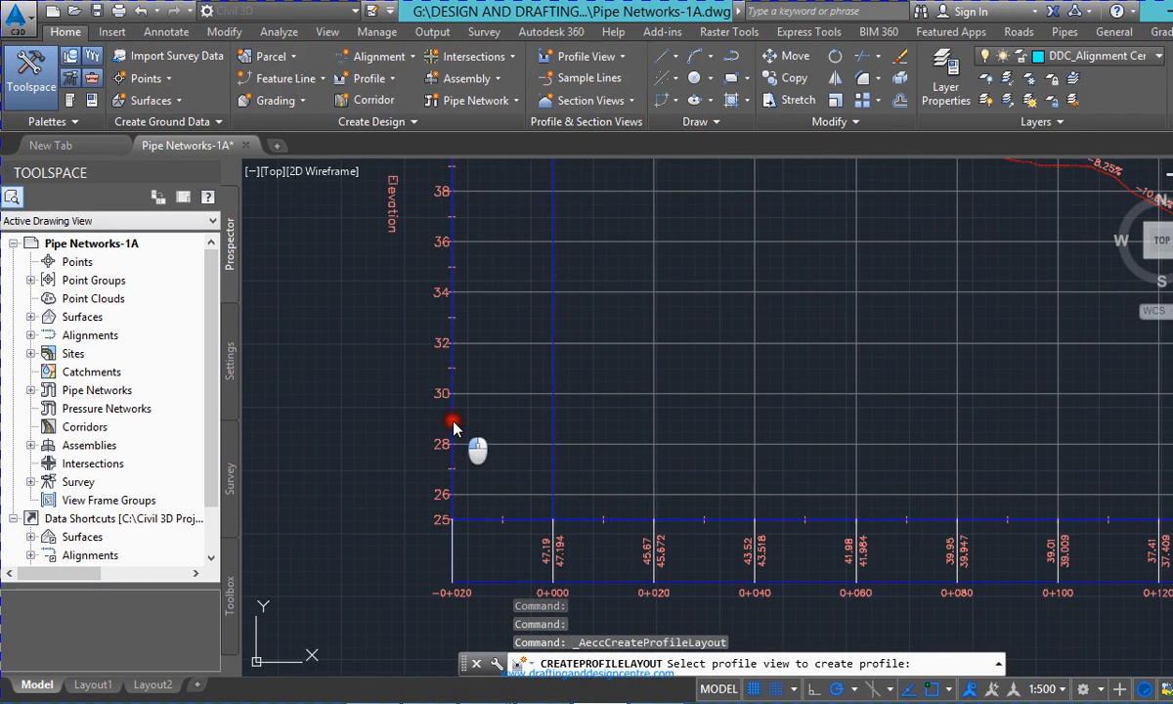
click(453, 427)
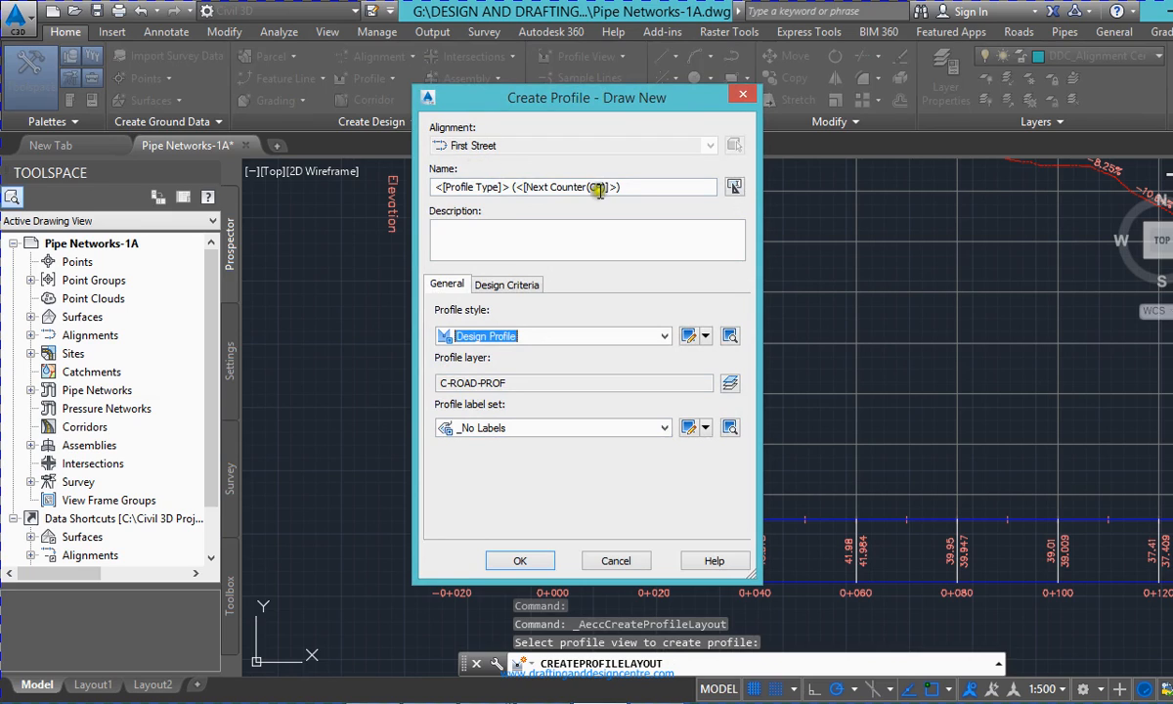
- Name the new profile "Profile of First Street"
drag(633, 186, 266, 155)
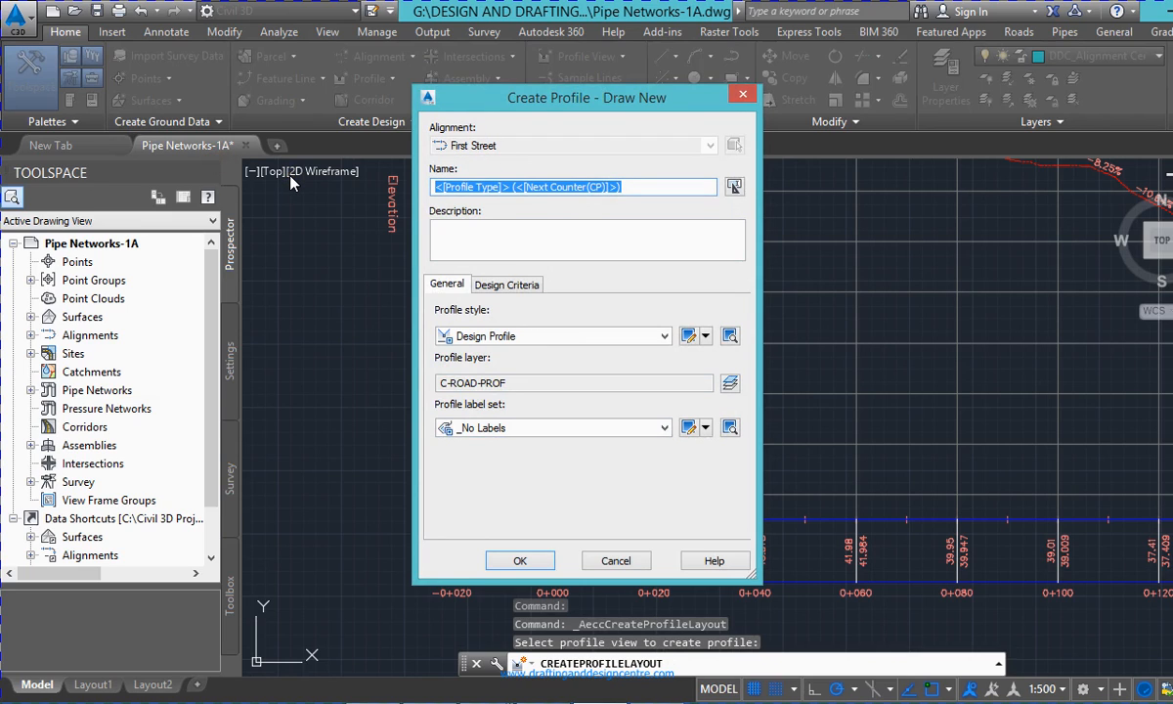
text(Prof)
key(BackSpace)
key(BackSpace)
key(BackSpace)
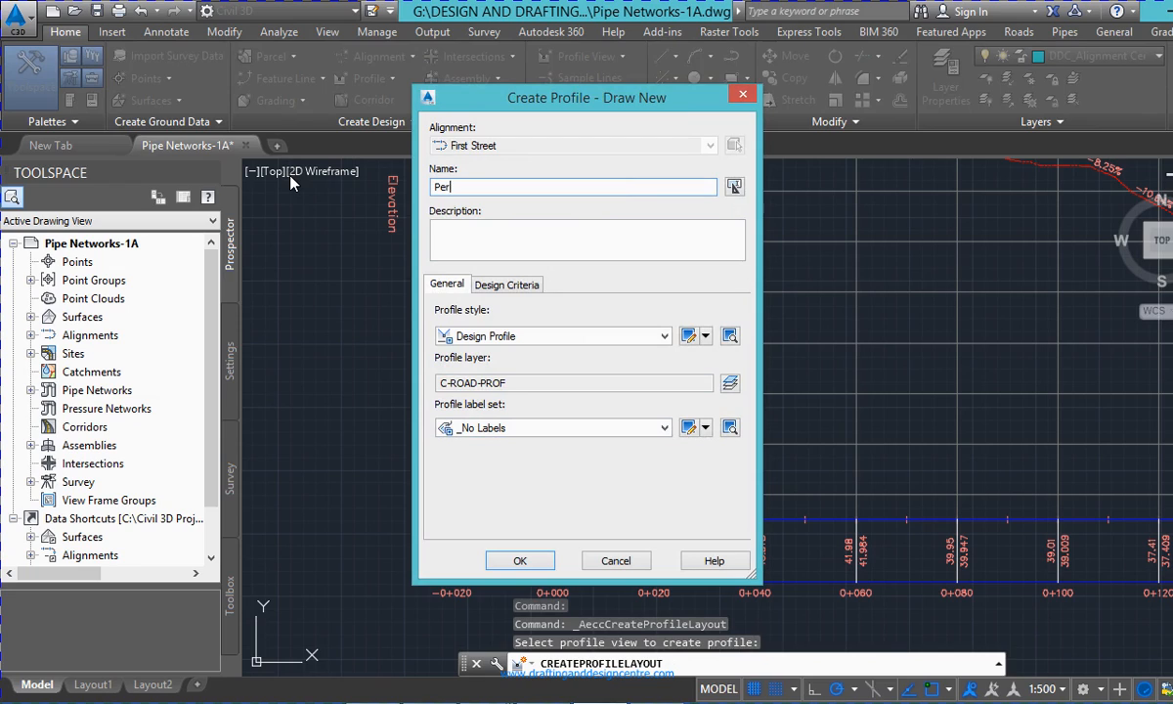
text(rofile of First Street)
- Assign the Standard profile label set and create the profile
click(445, 427)
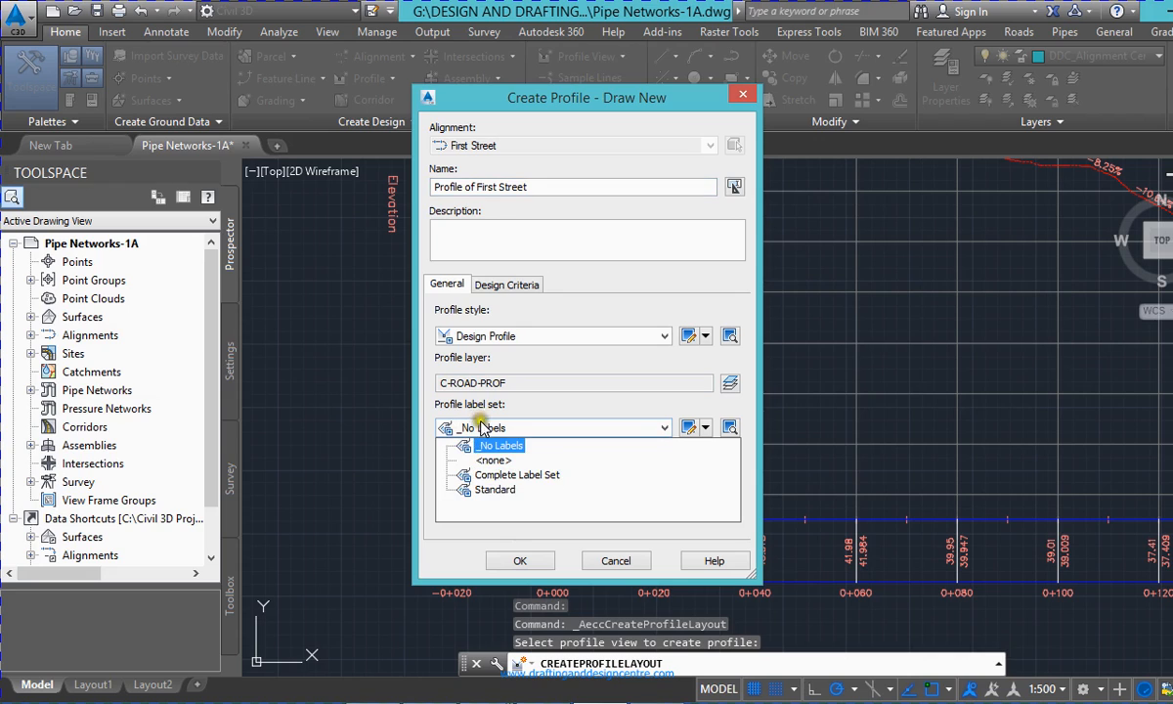
click(495, 489)
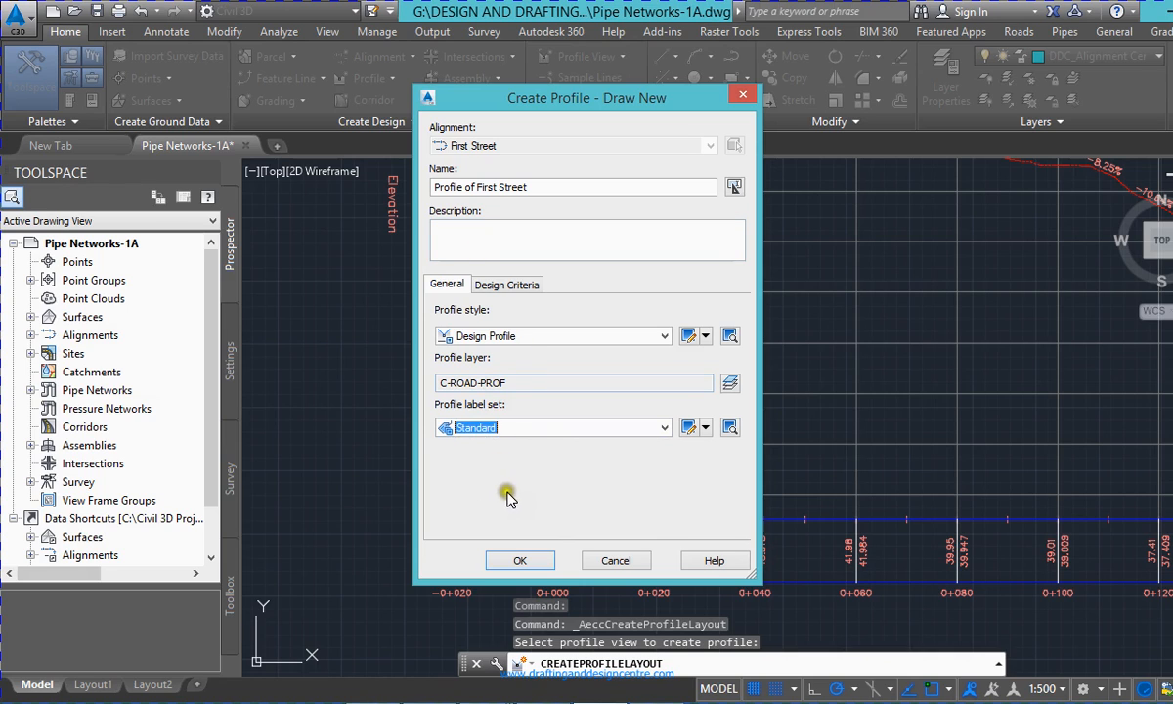
click(509, 437)
click(509, 437)
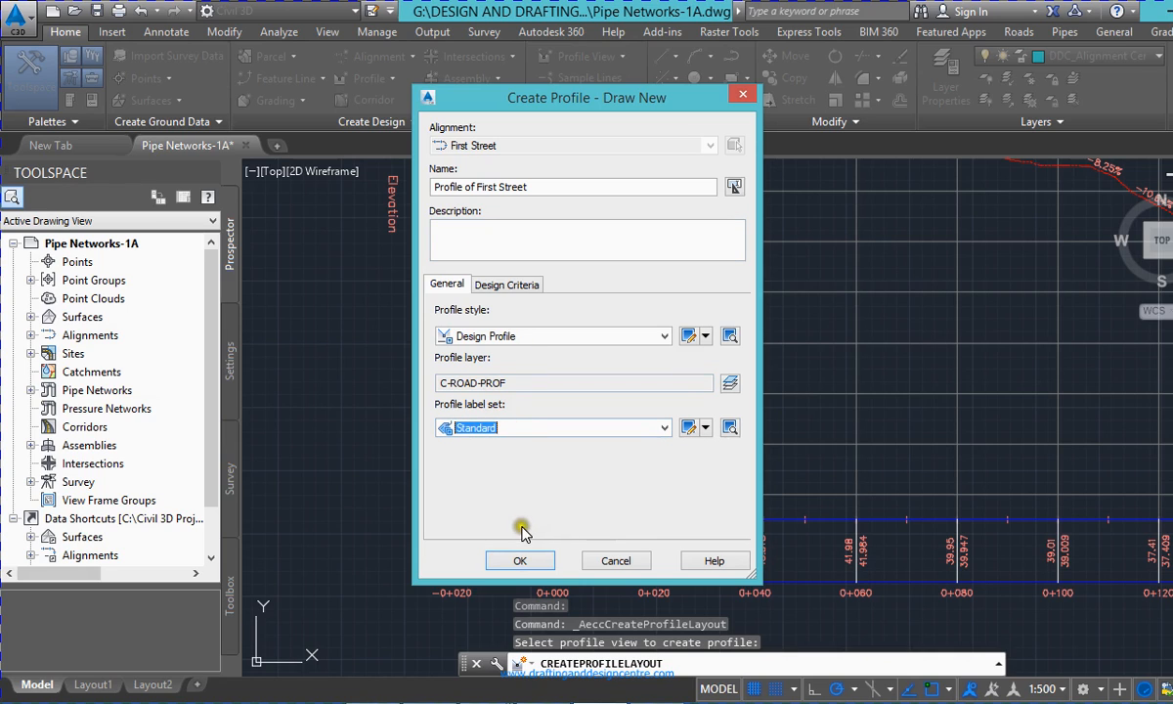
click(521, 567)
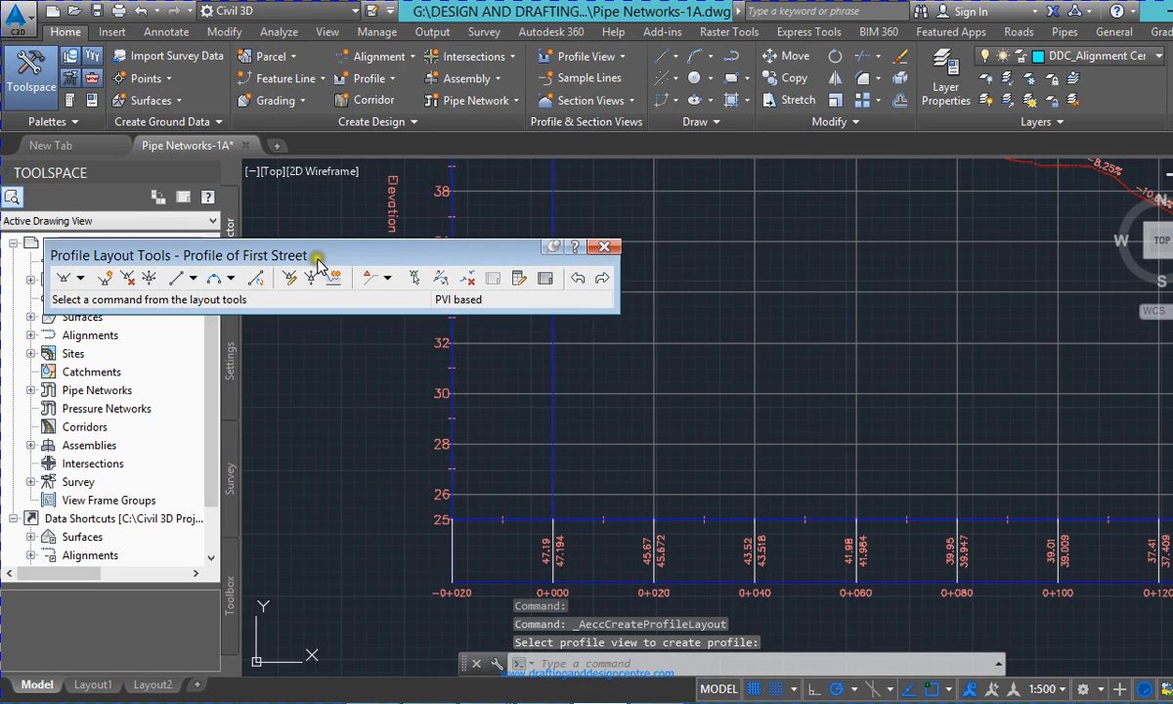
- Begin Draw Tangents With Curves with its start point at the existing ground line's beginning, station 0+000
drag(321, 254, 302, 178)
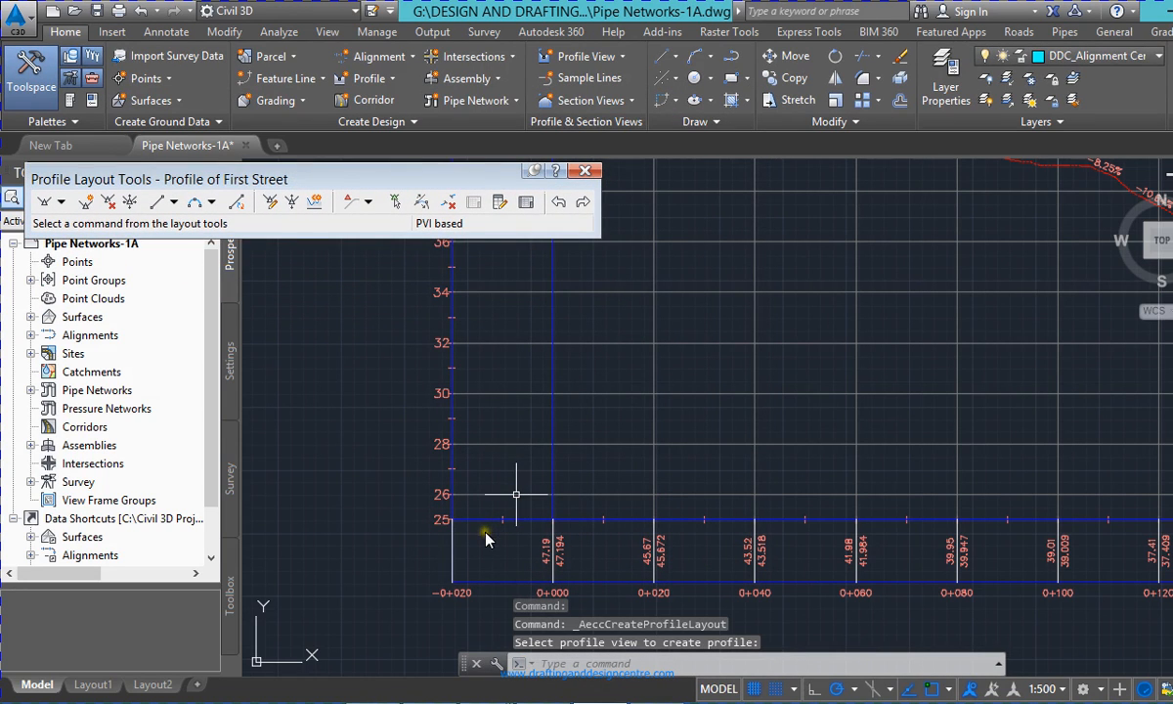
scroll(413, 544, down, 3)
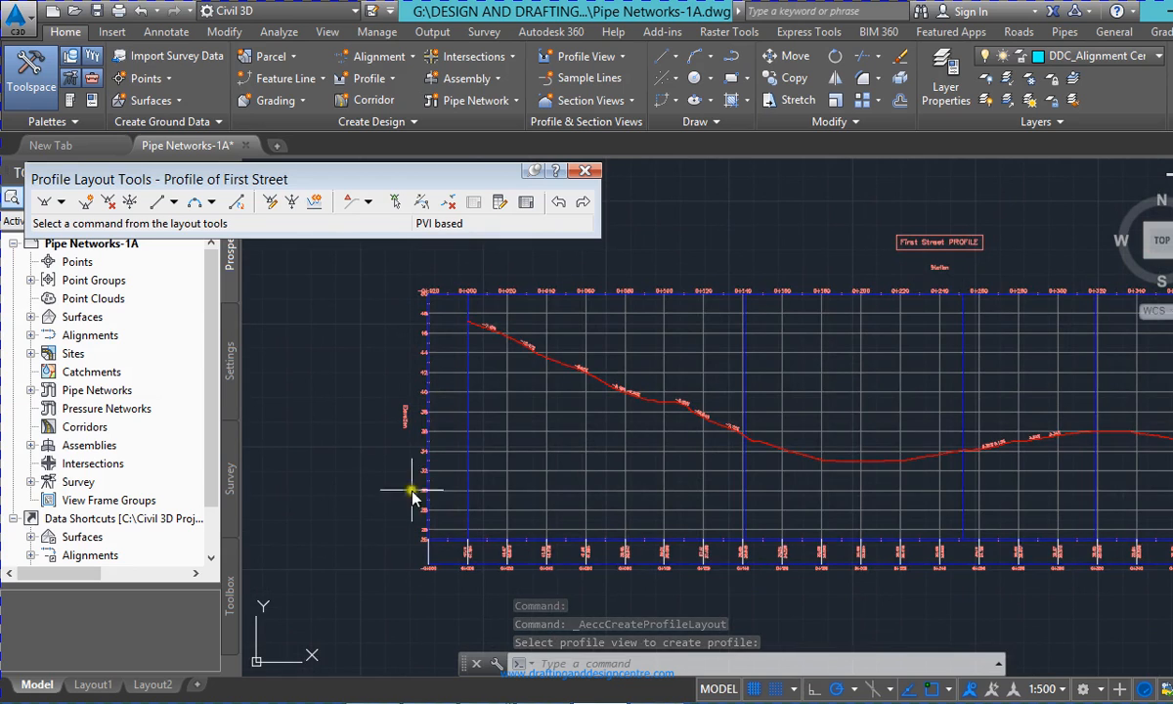
scroll(508, 293, up, 4)
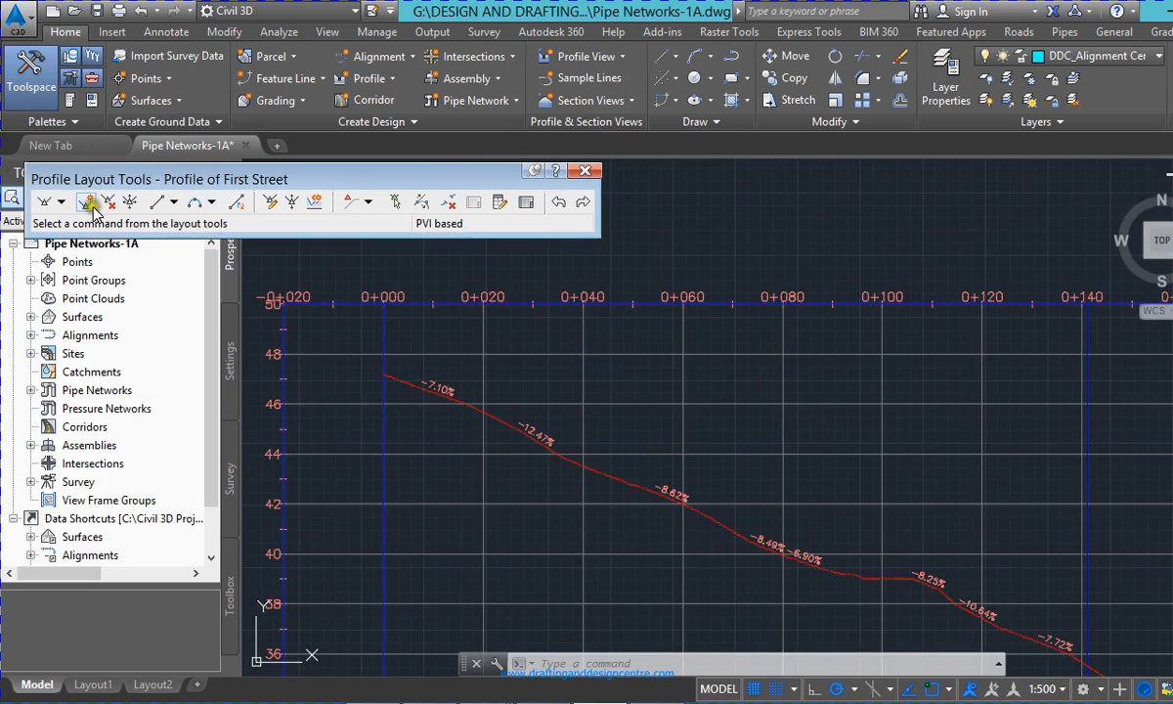
click(62, 202)
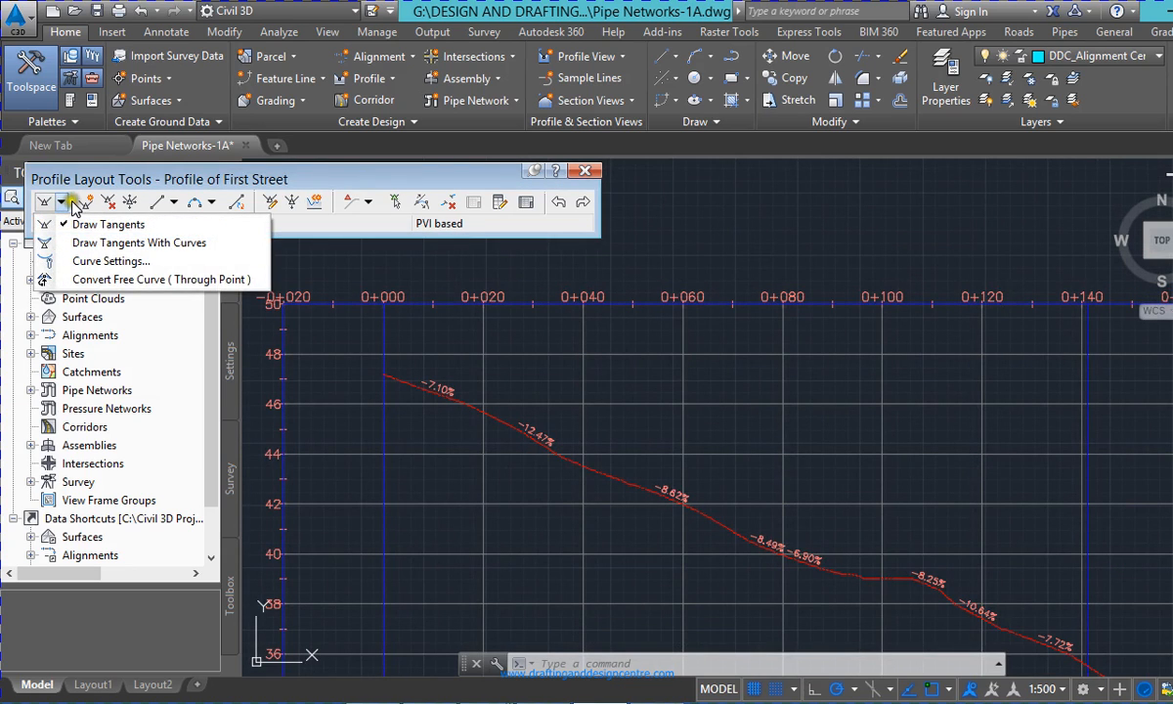
click(83, 249)
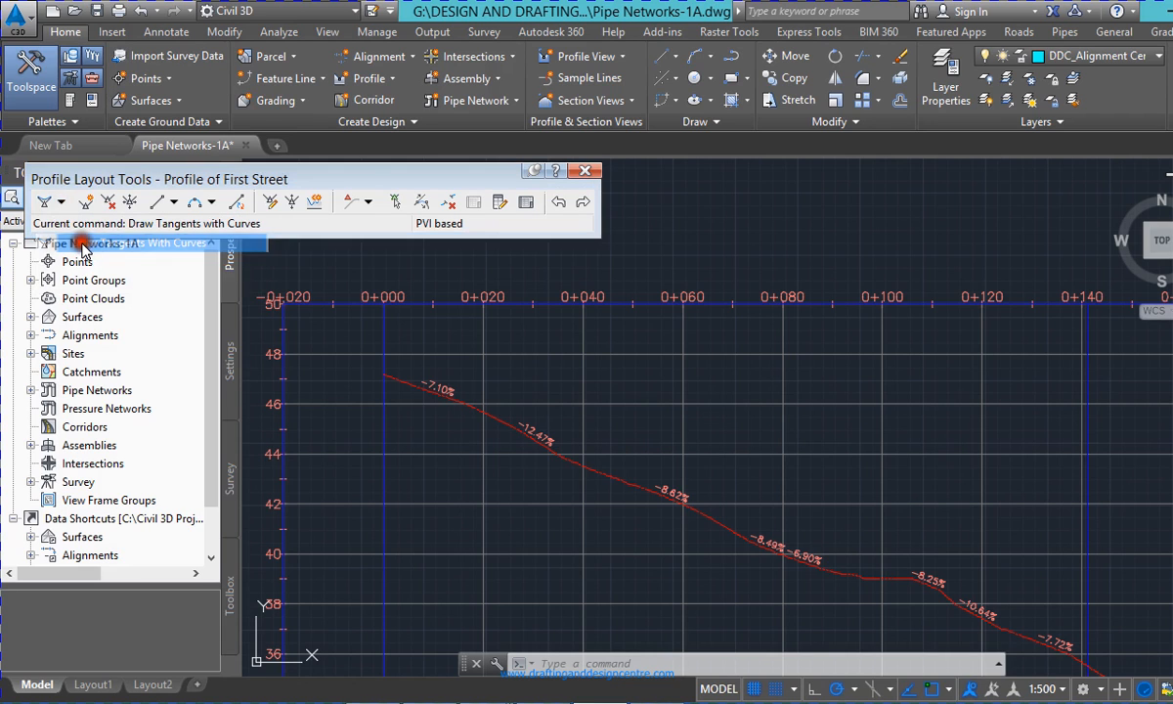
scroll(377, 389, up, 4)
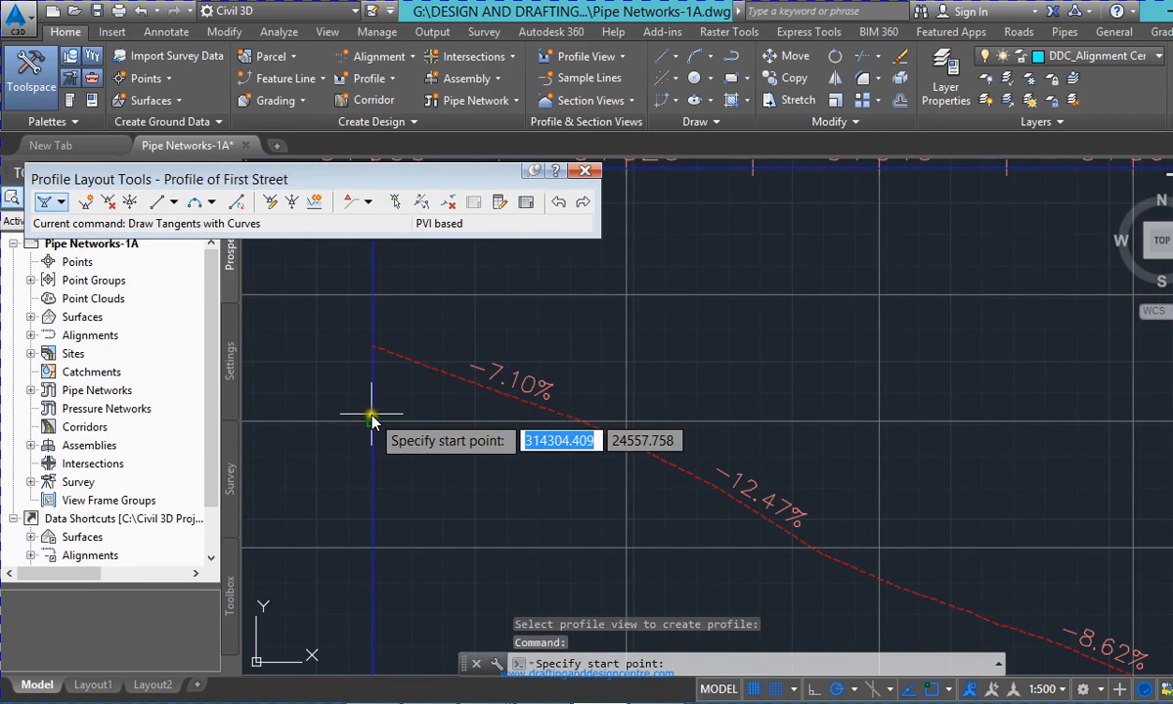
click(374, 343)
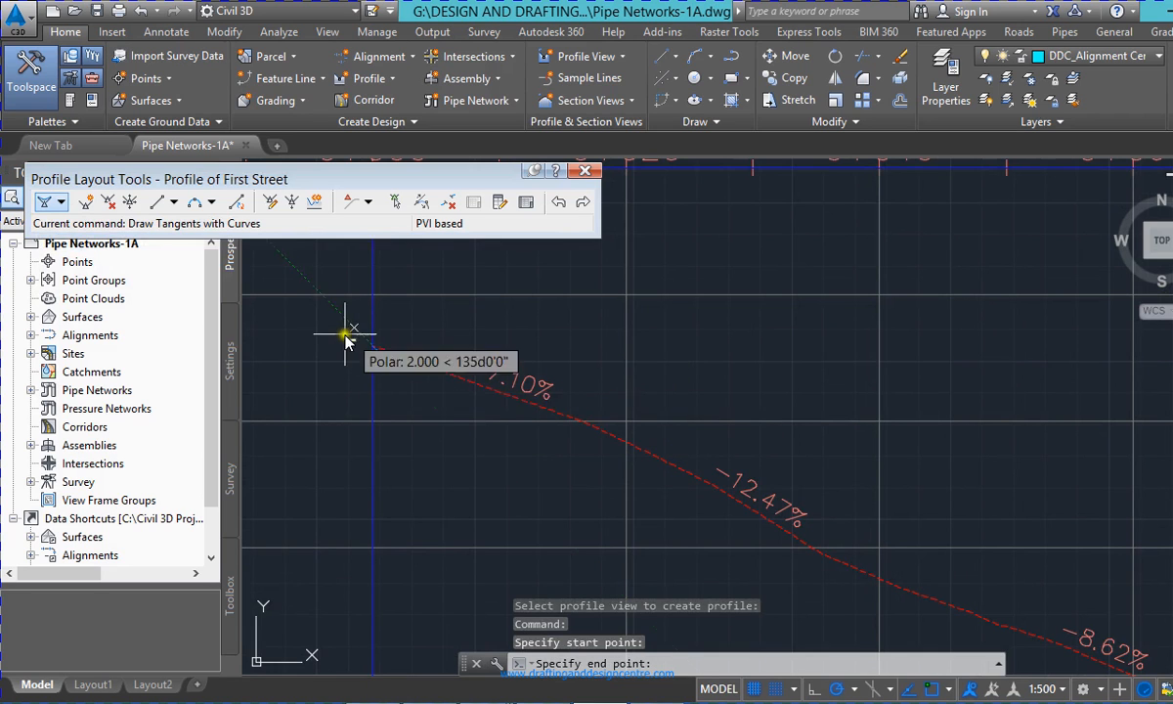
- Place the first tangent's end point at station 0+200, below the ground line's low stretch at about elevation 31.7
scroll(342, 331, down, 4)
scroll(332, 331, down, 5)
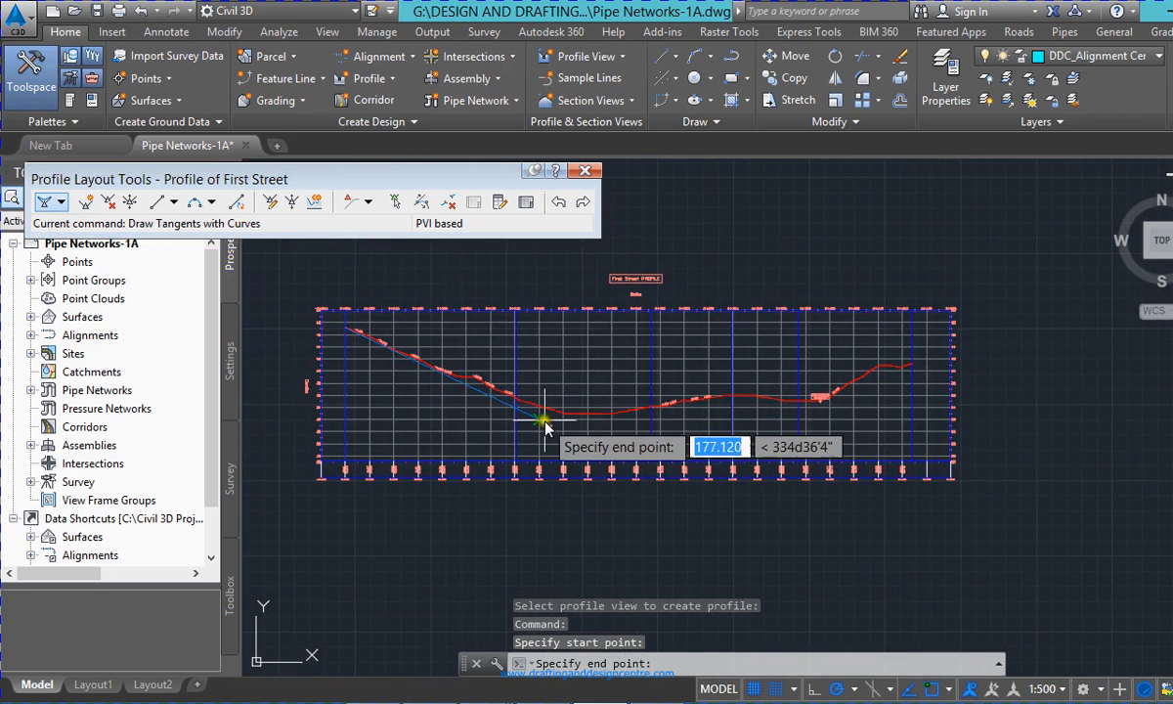
scroll(586, 414, up, 4)
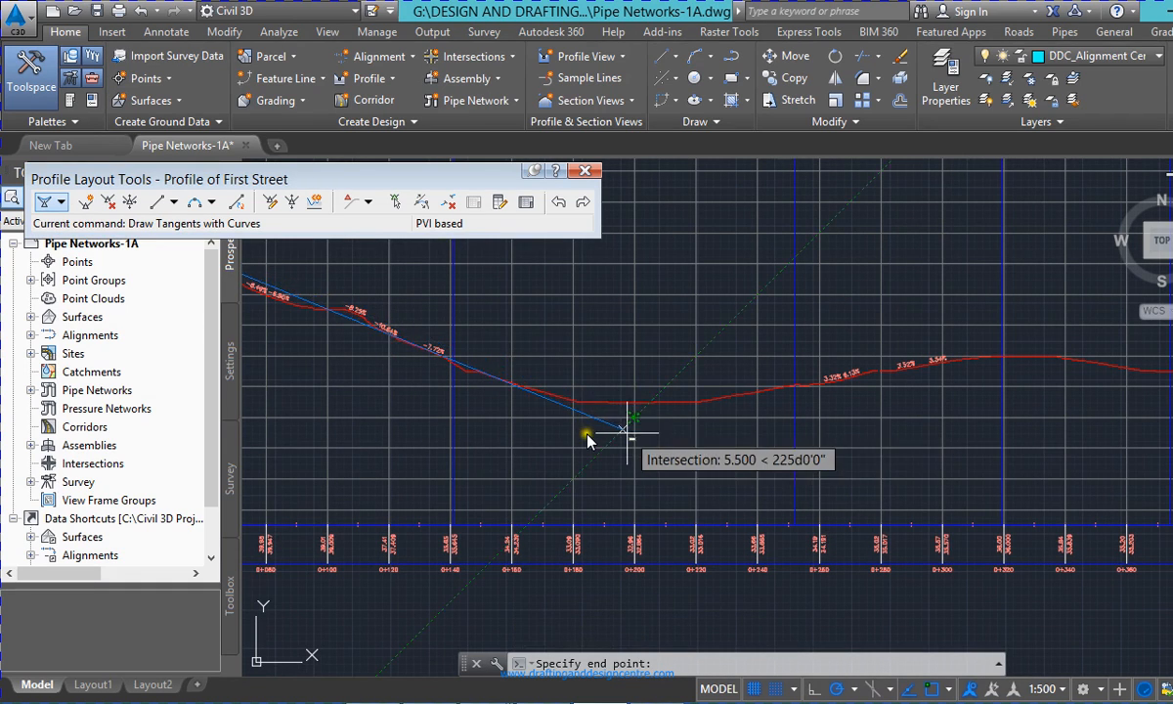
scroll(586, 428, up, 2)
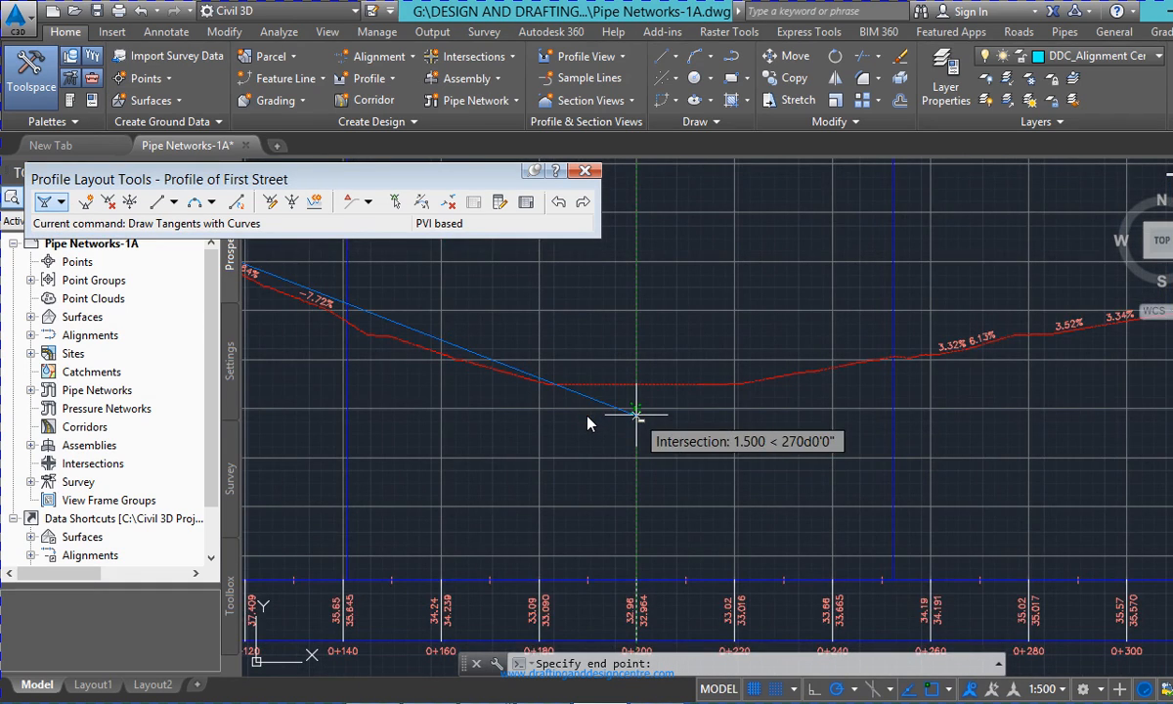
click(613, 423)
- Place the second tangent's end point at station 0+320, above the ground line at about elevation 37.5
scroll(589, 464, down, 3)
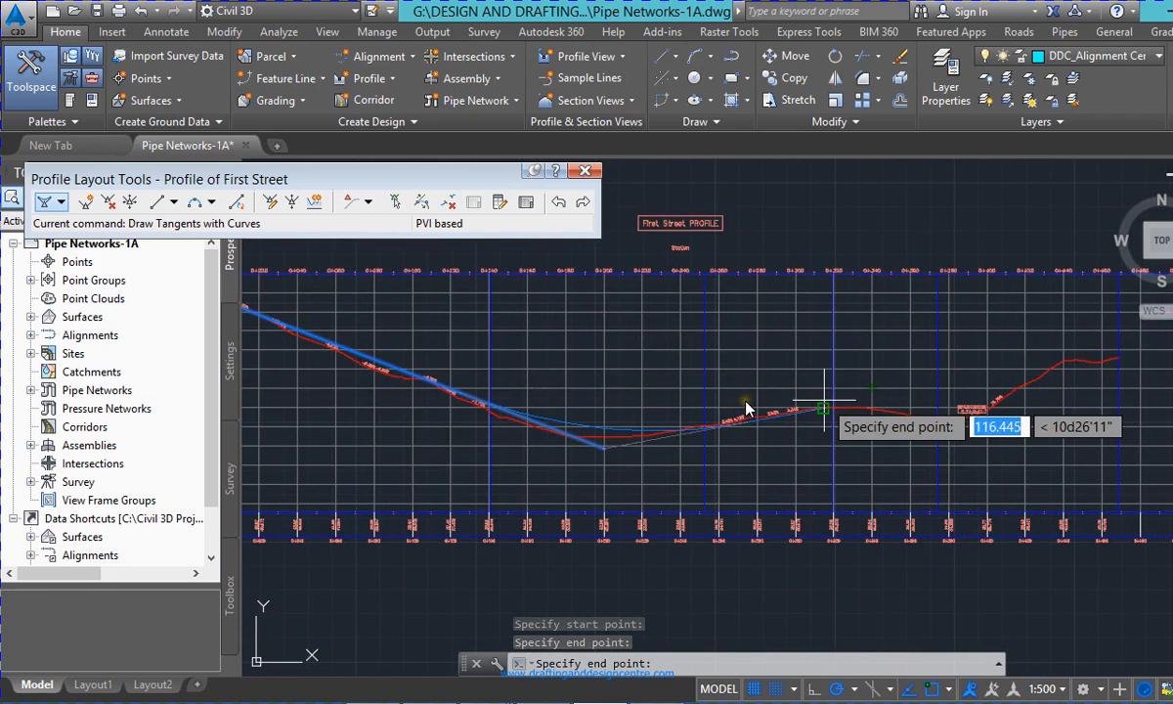
scroll(743, 407, up, 2)
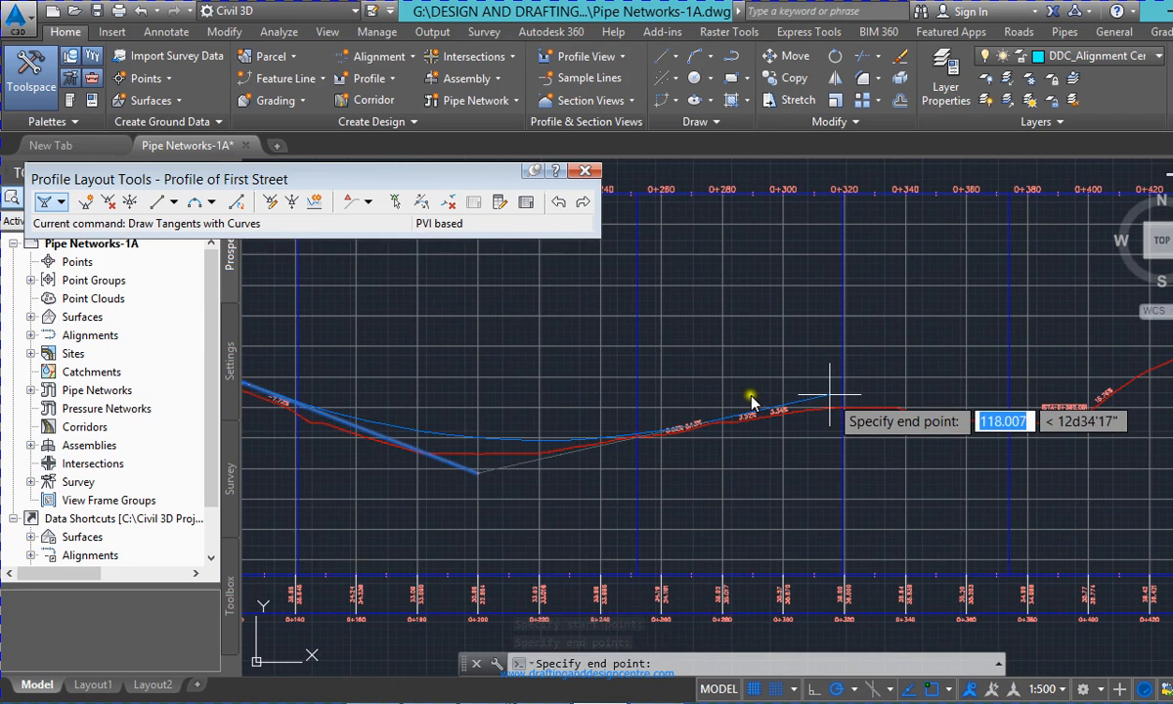
scroll(738, 408, down, 2)
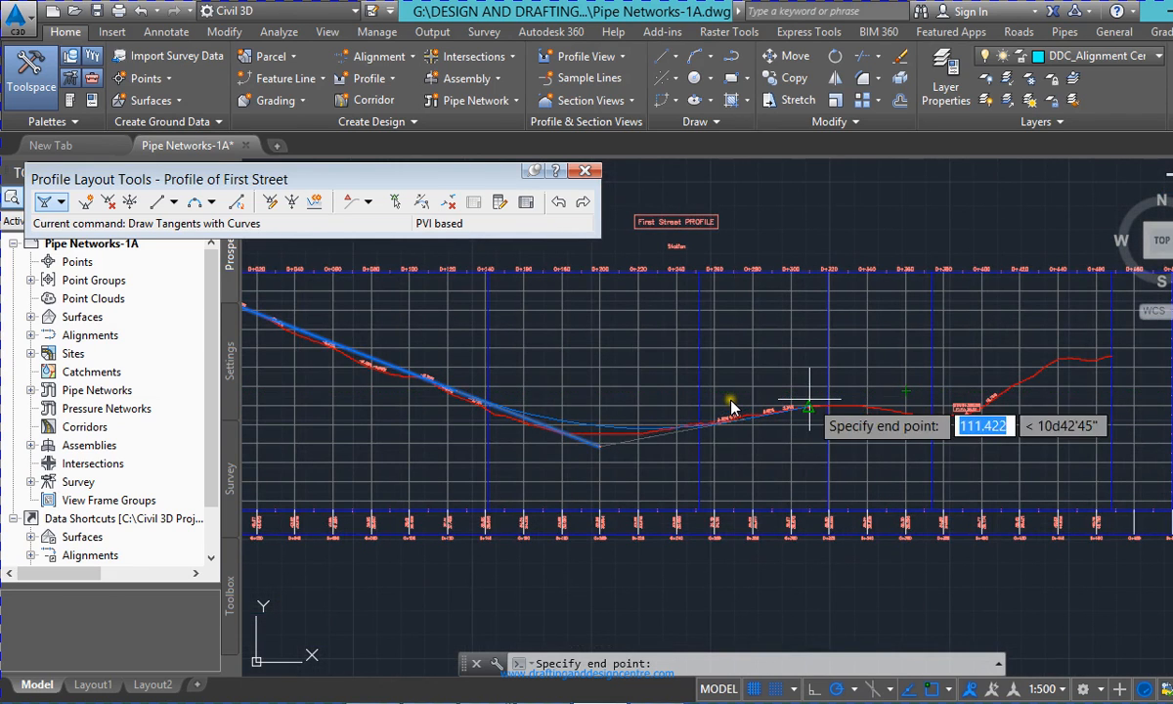
scroll(736, 403, up, 2)
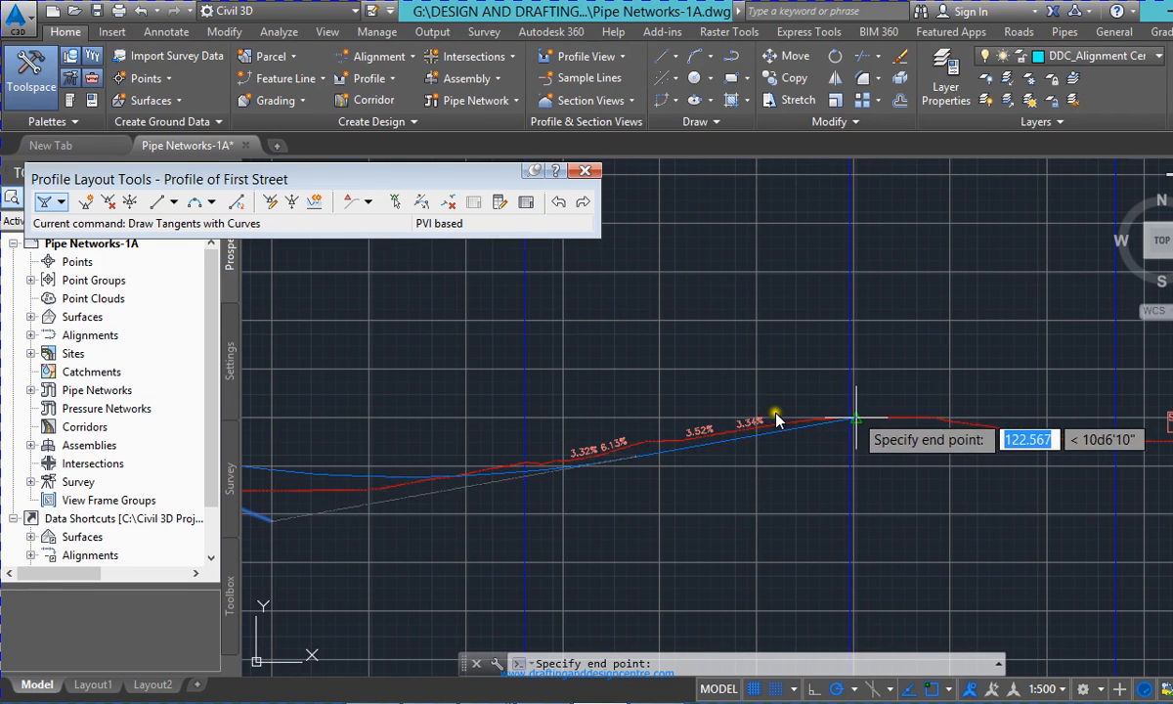
click(777, 410)
- Place the third tangent's end point at elevation 34 on the vertical blue line near station 0+374
scroll(586, 395, down, 2)
scroll(587, 395, down, 1)
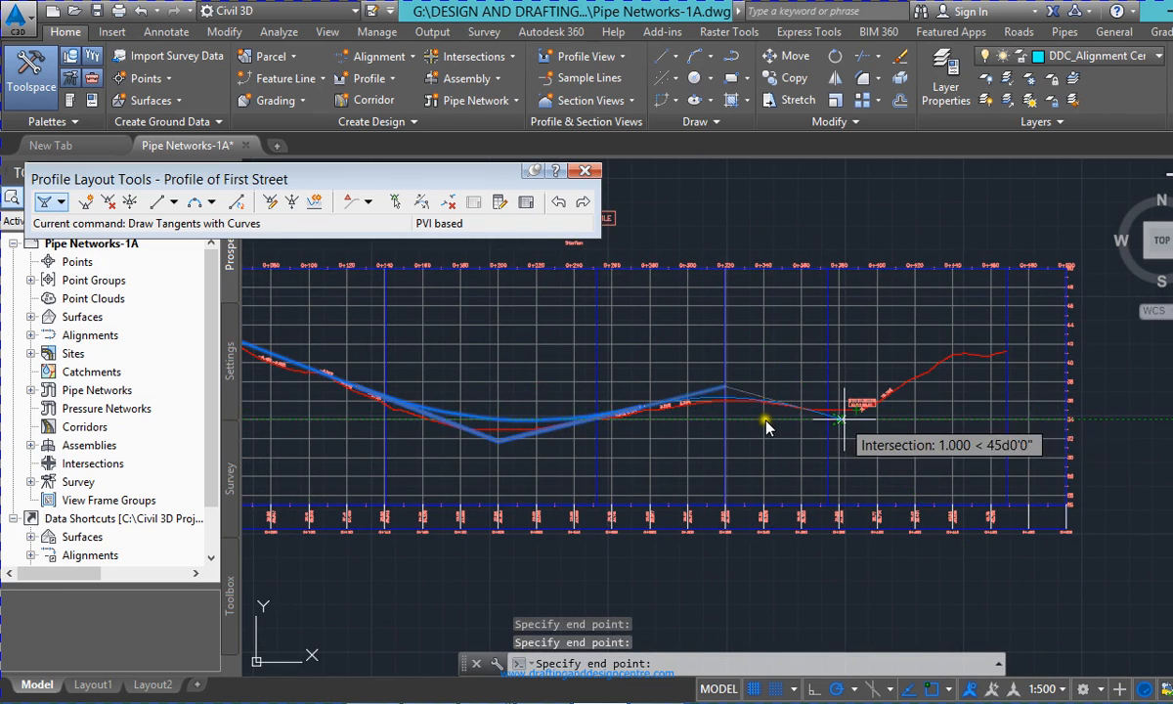
scroll(763, 424, up, 3)
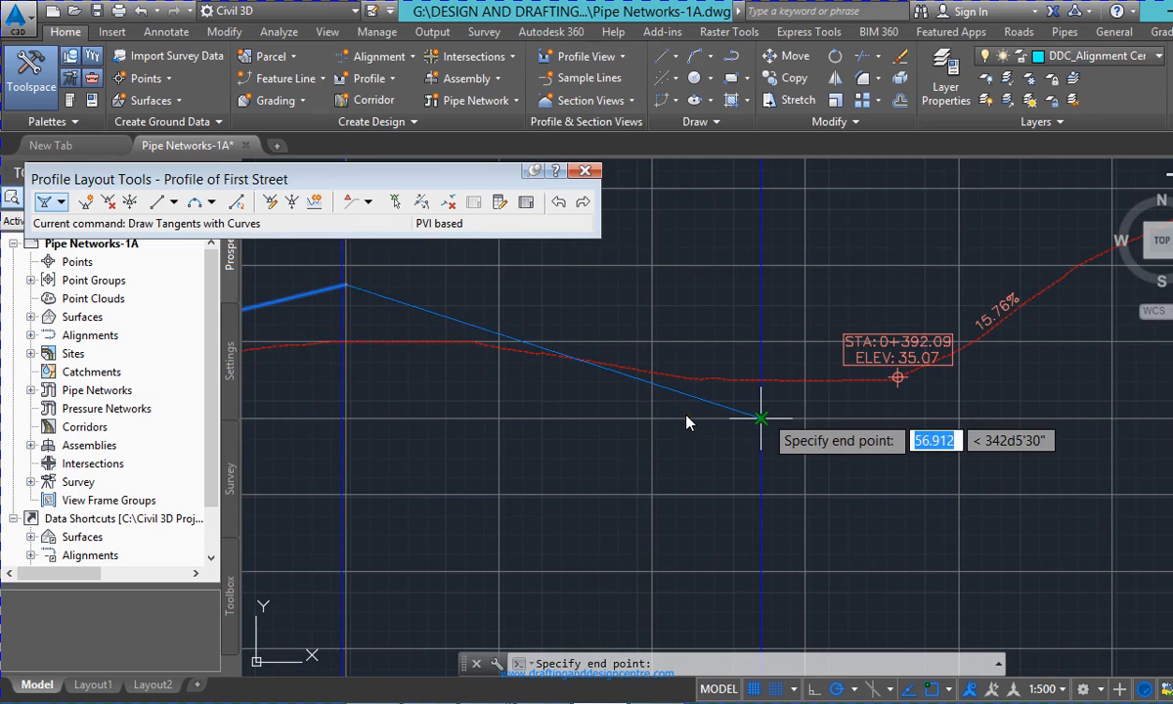
click(761, 418)
- Add tangent points near station 0+440 at about elevation 41 and at the existing ground line's end, and finish the profile
scroll(851, 336, down, 3)
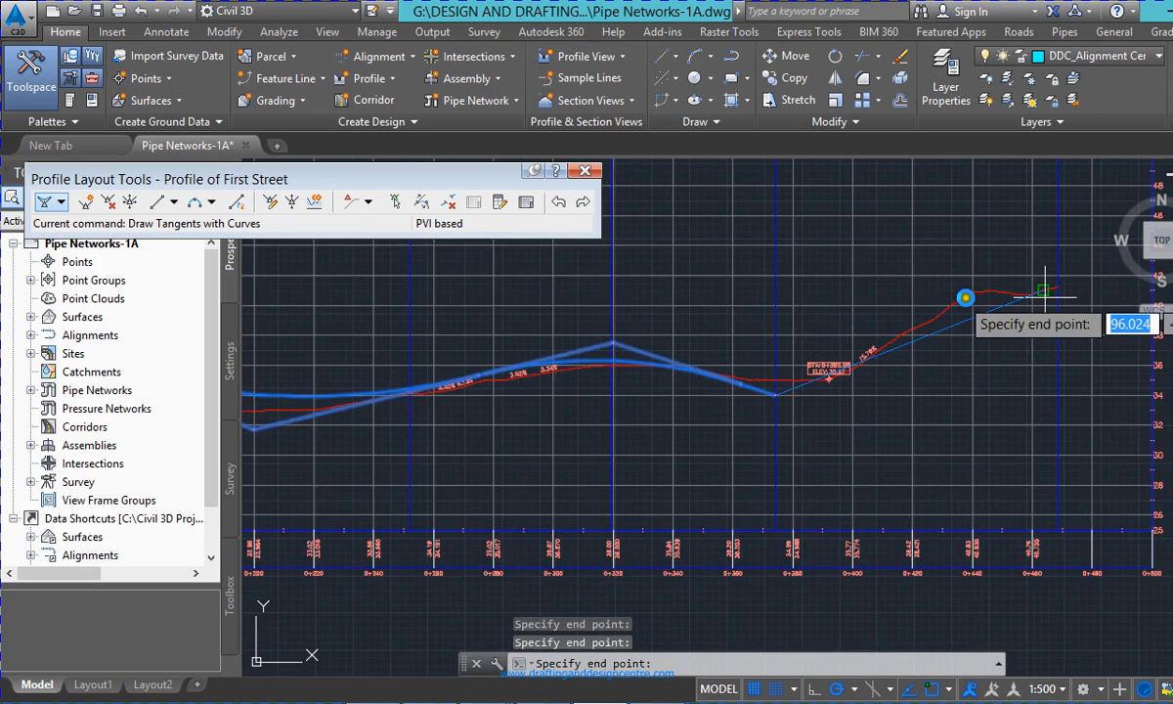
click(974, 292)
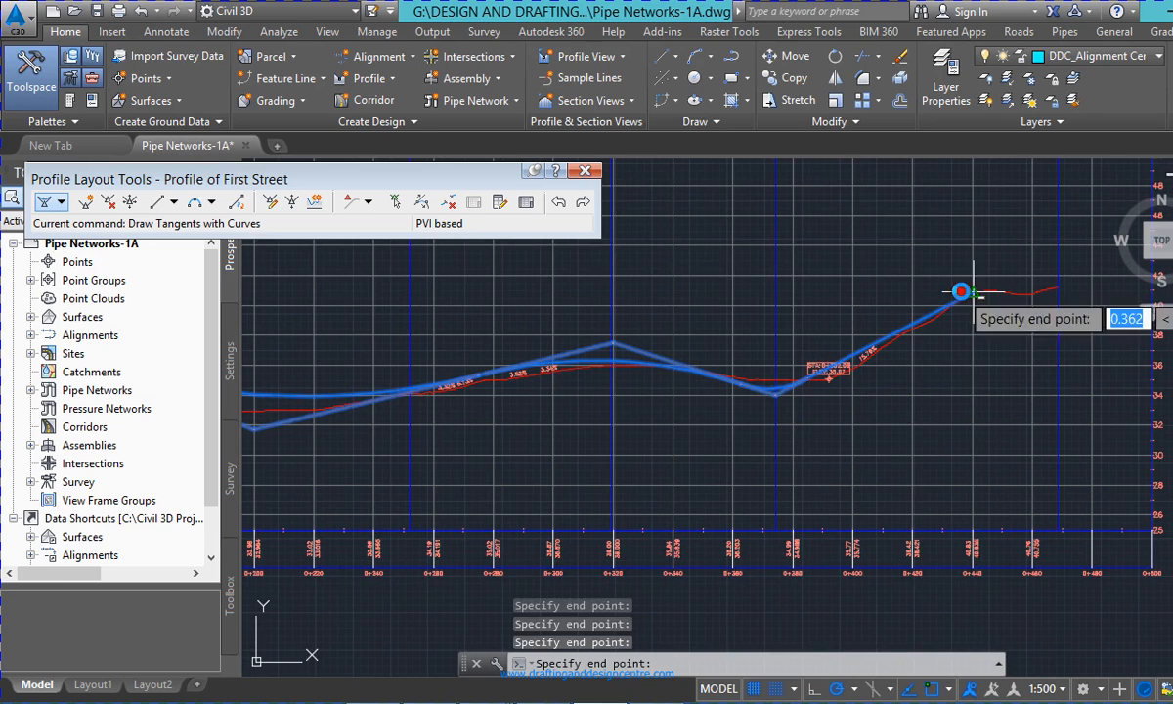
scroll(1041, 293, up, 3)
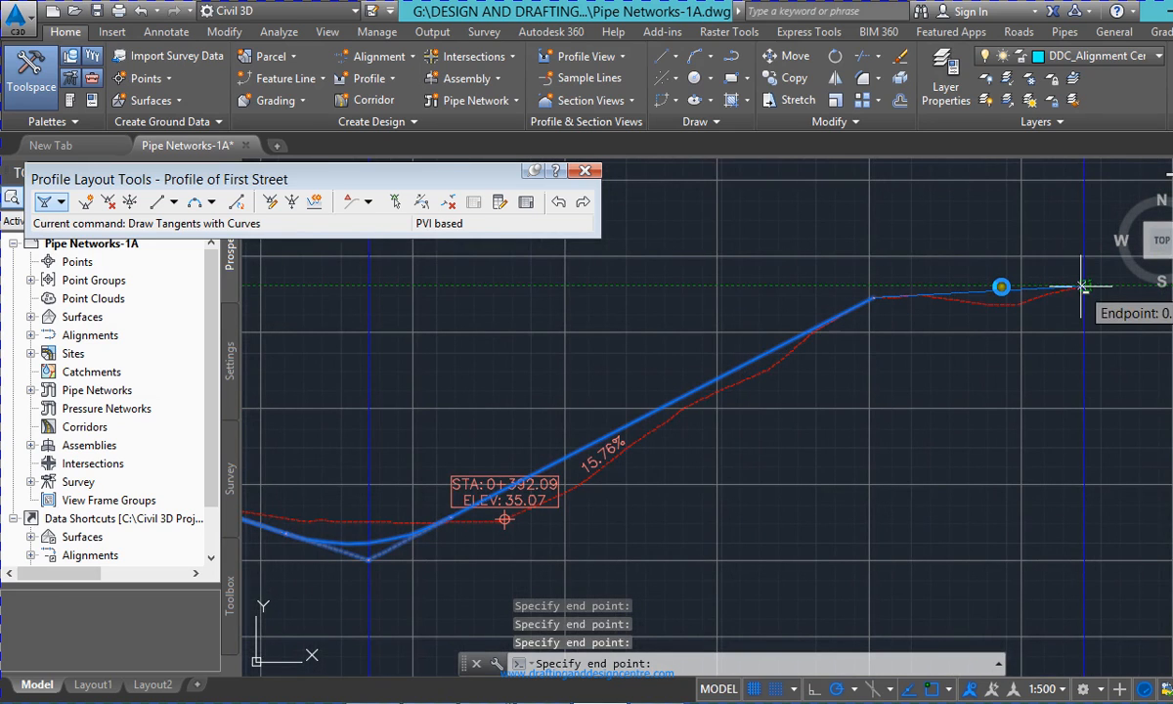
click(1083, 286)
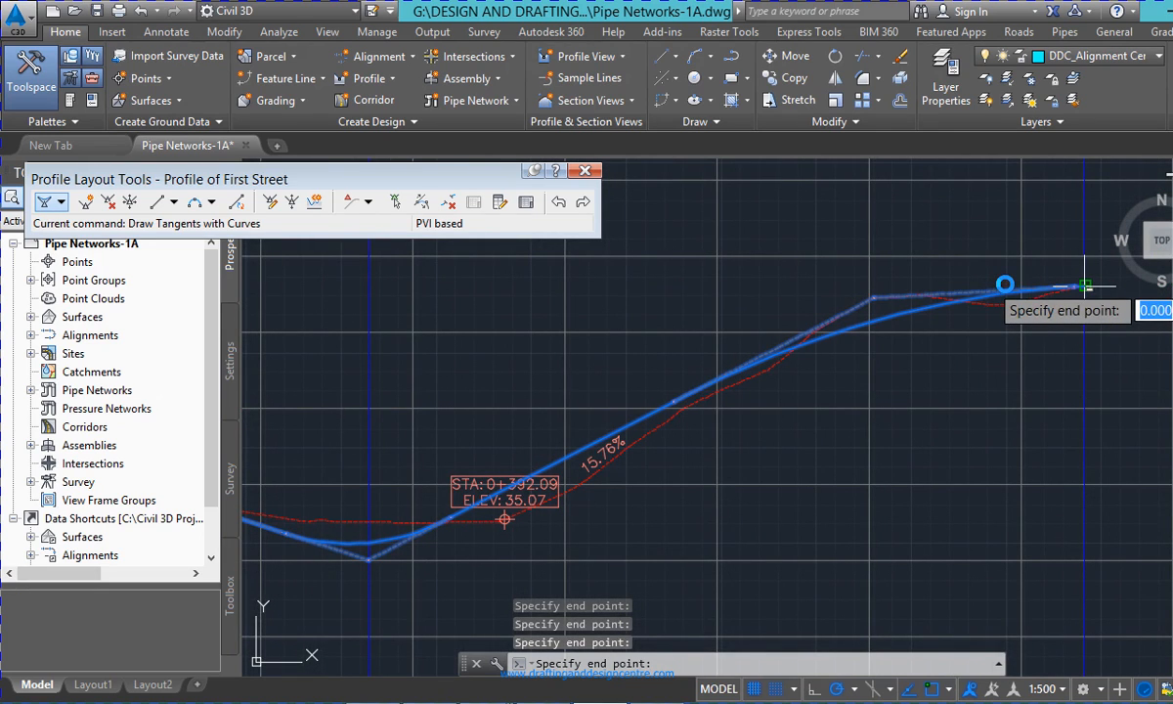
key(Return)
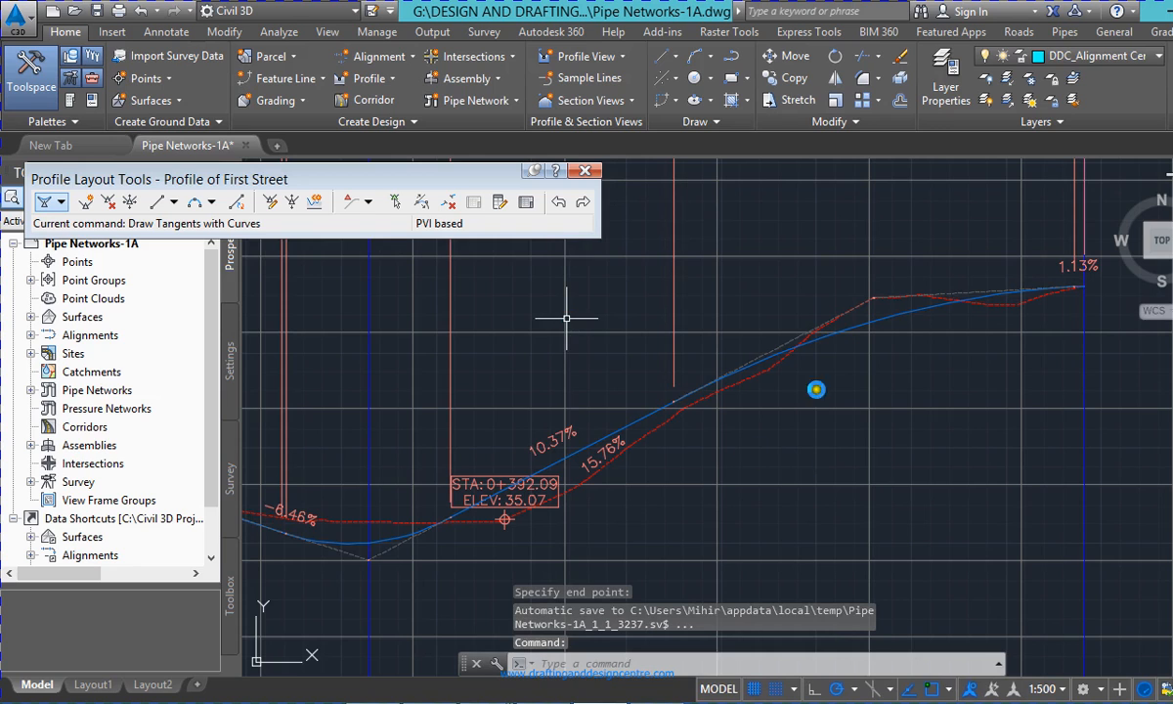
scroll(915, 414, down, 5)
scroll(453, 457, up, 3)
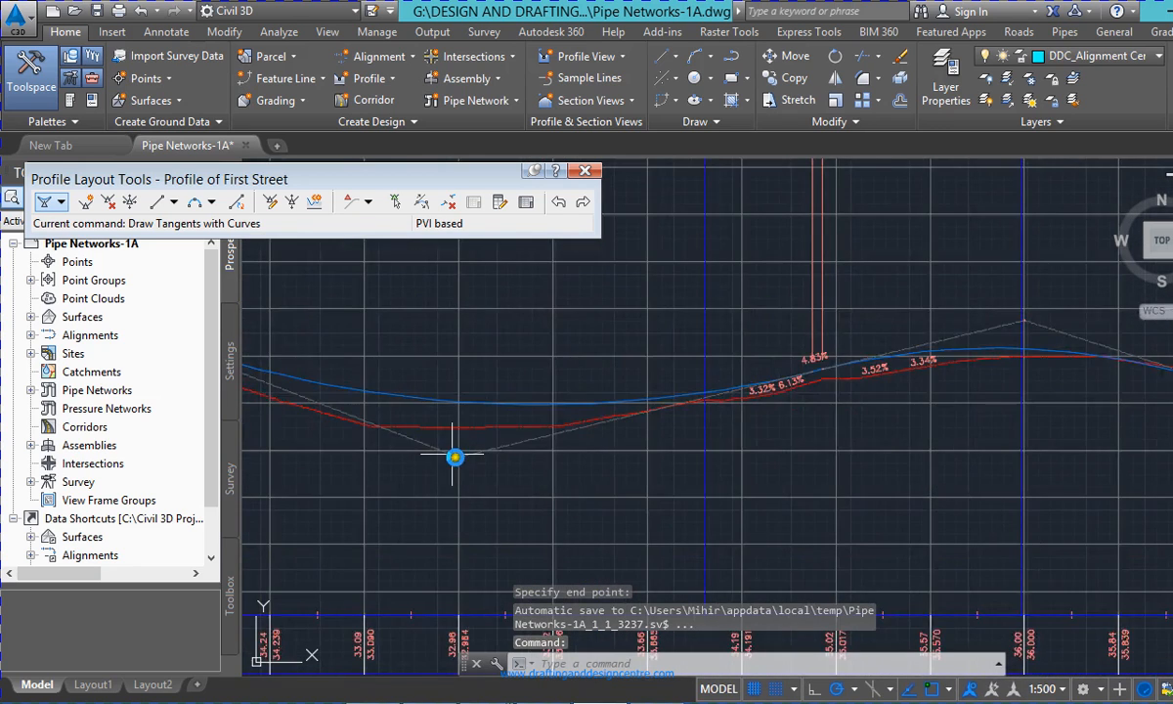
scroll(494, 474, down, 3)
scroll(684, 459, down, 2)
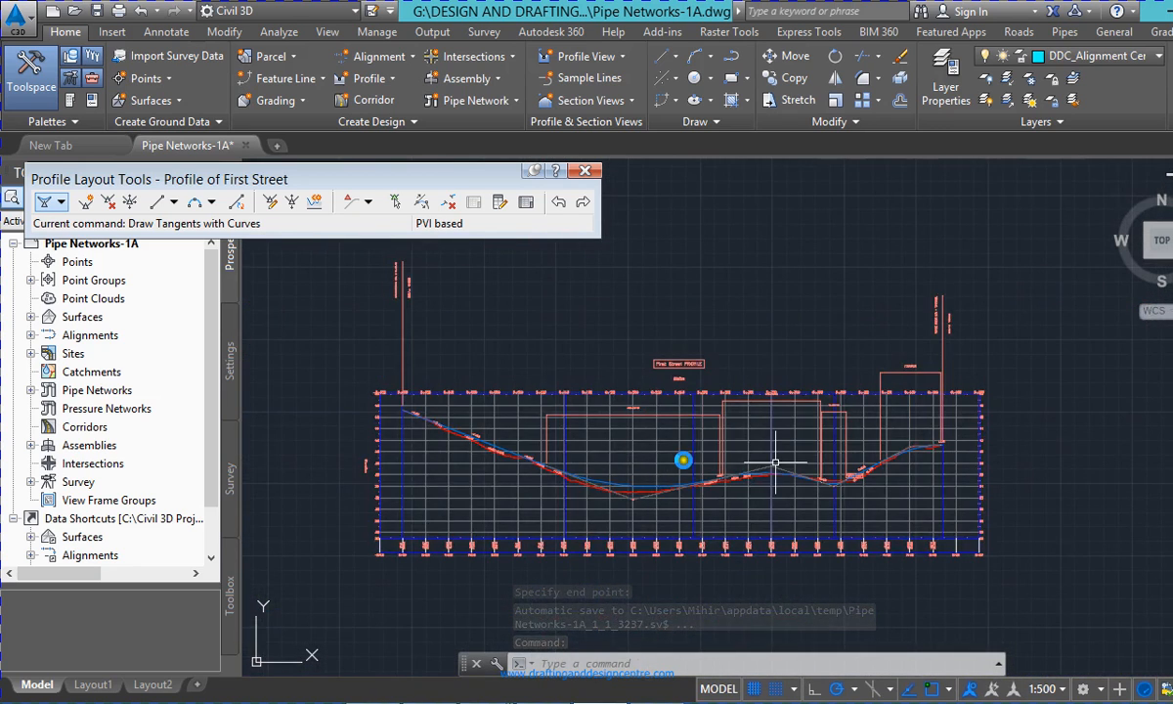
- Examine the vertical curve length labels above the profile between stations 0+180 and 0+400
scroll(674, 401, up, 3)
scroll(501, 401, up, 3)
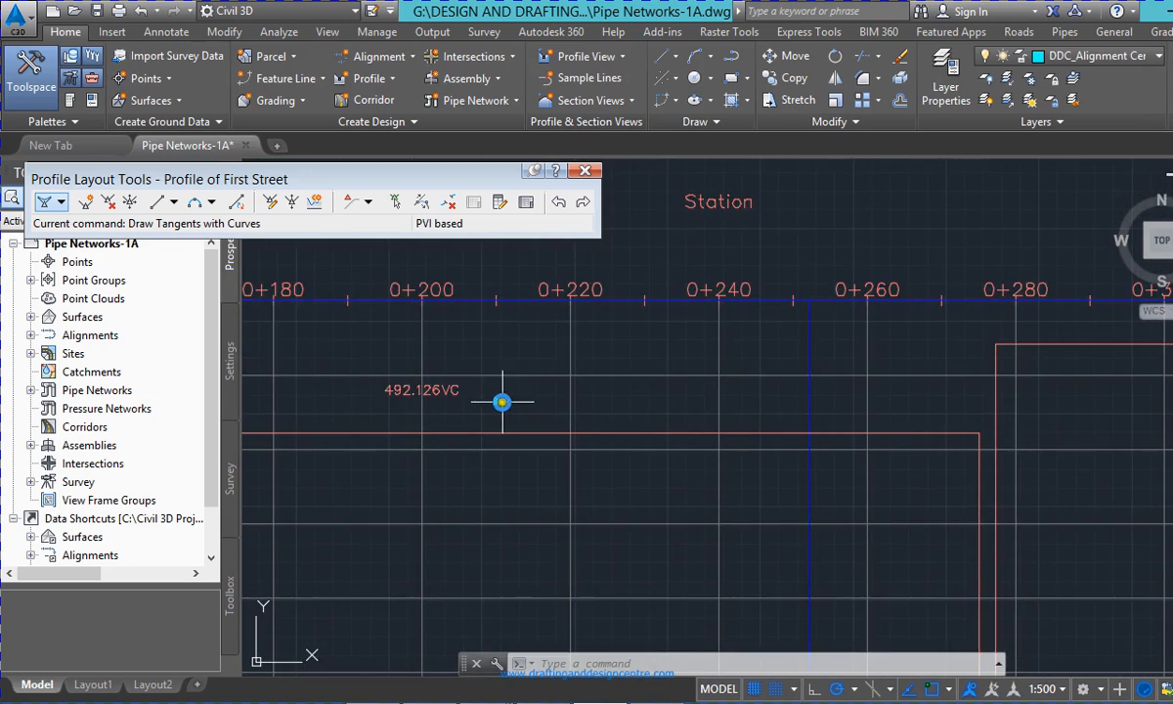
scroll(479, 391, down, 4)
scroll(723, 391, up, 3)
scroll(606, 342, up, 3)
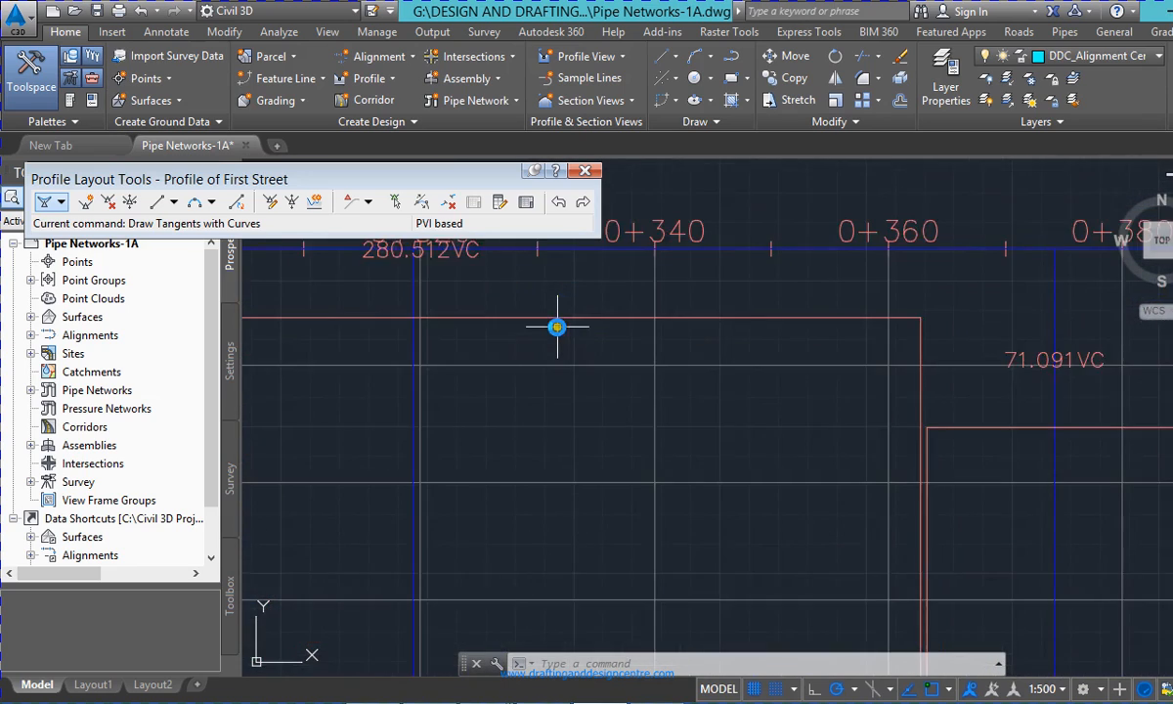
scroll(555, 333, down, 4)
scroll(626, 344, up, 6)
scroll(860, 322, down, 4)
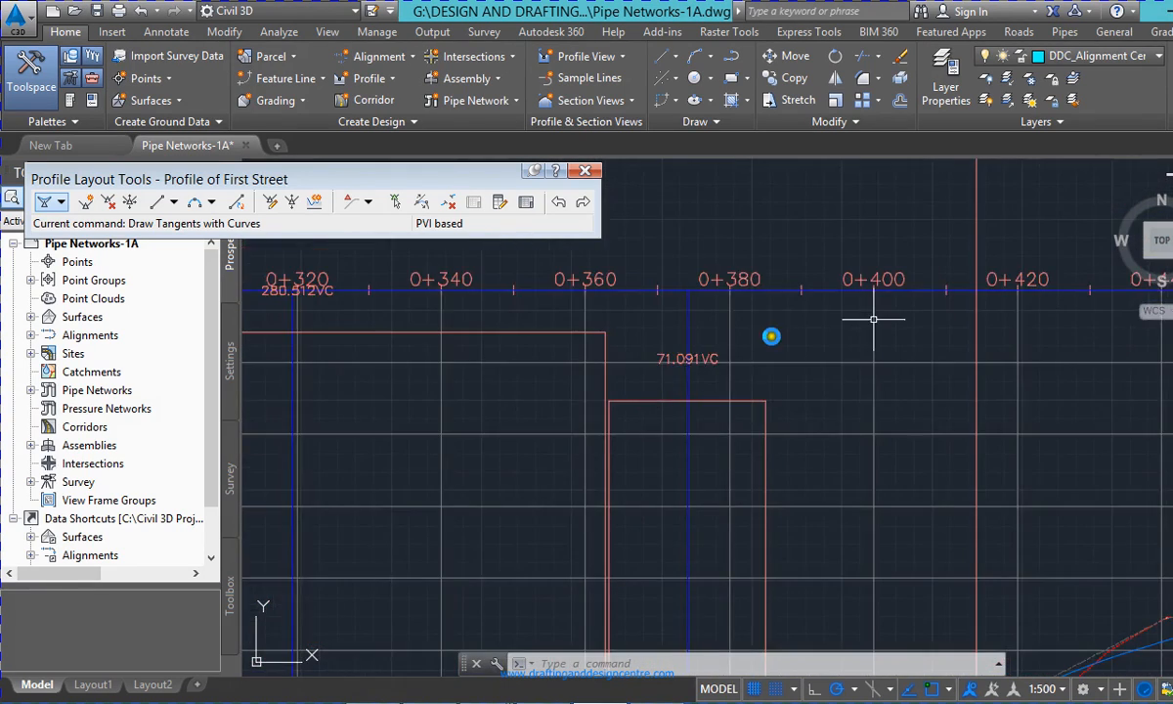
scroll(864, 352, down, 2)
scroll(676, 332, up, 4)
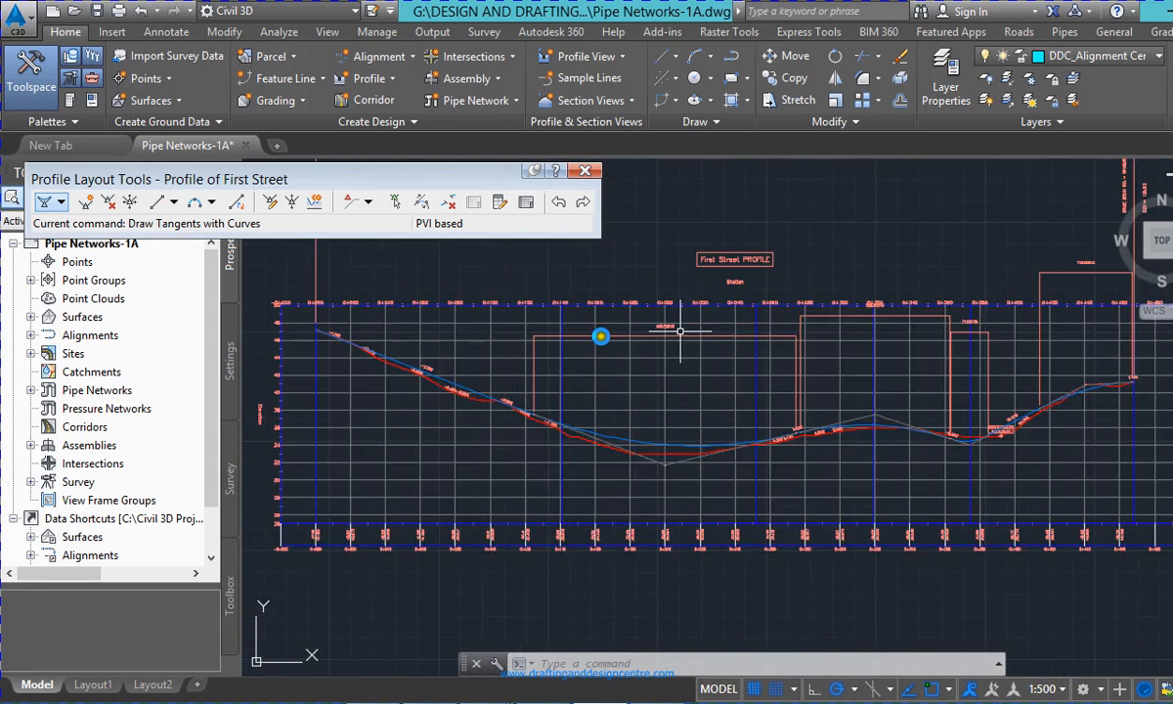
- Move the vertical curve length label near station 0+320 down, clear of the station numbers
scroll(860, 298, up, 3)
scroll(915, 292, up, 5)
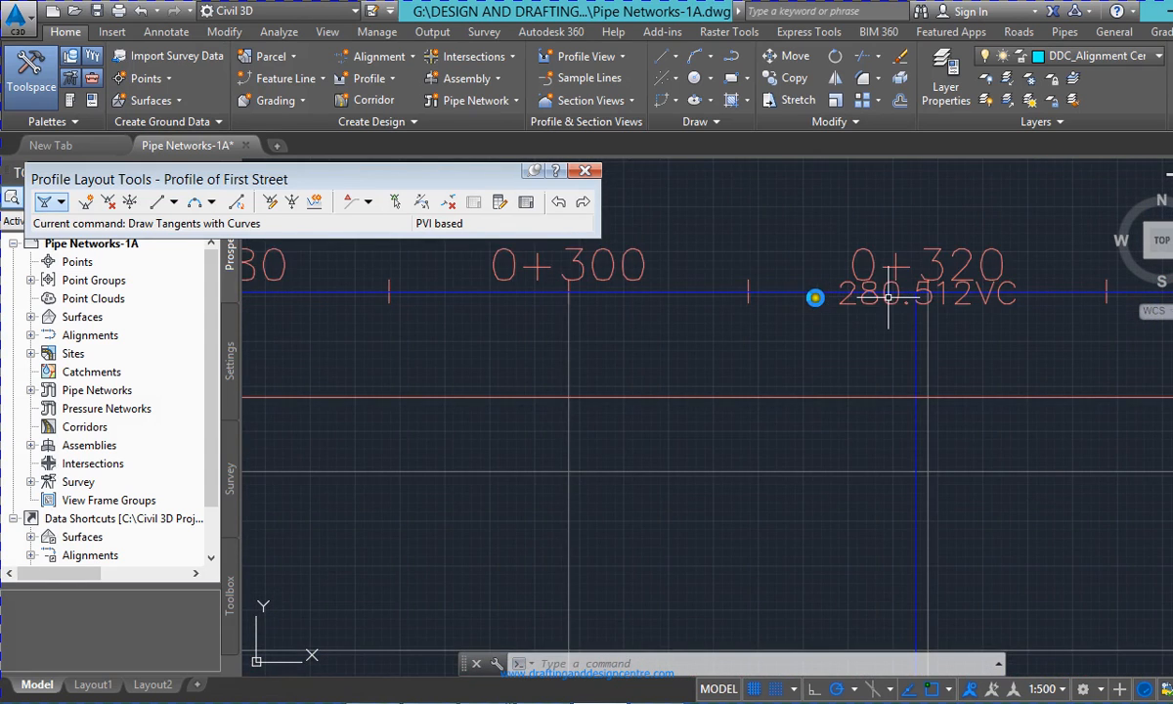
click(876, 298)
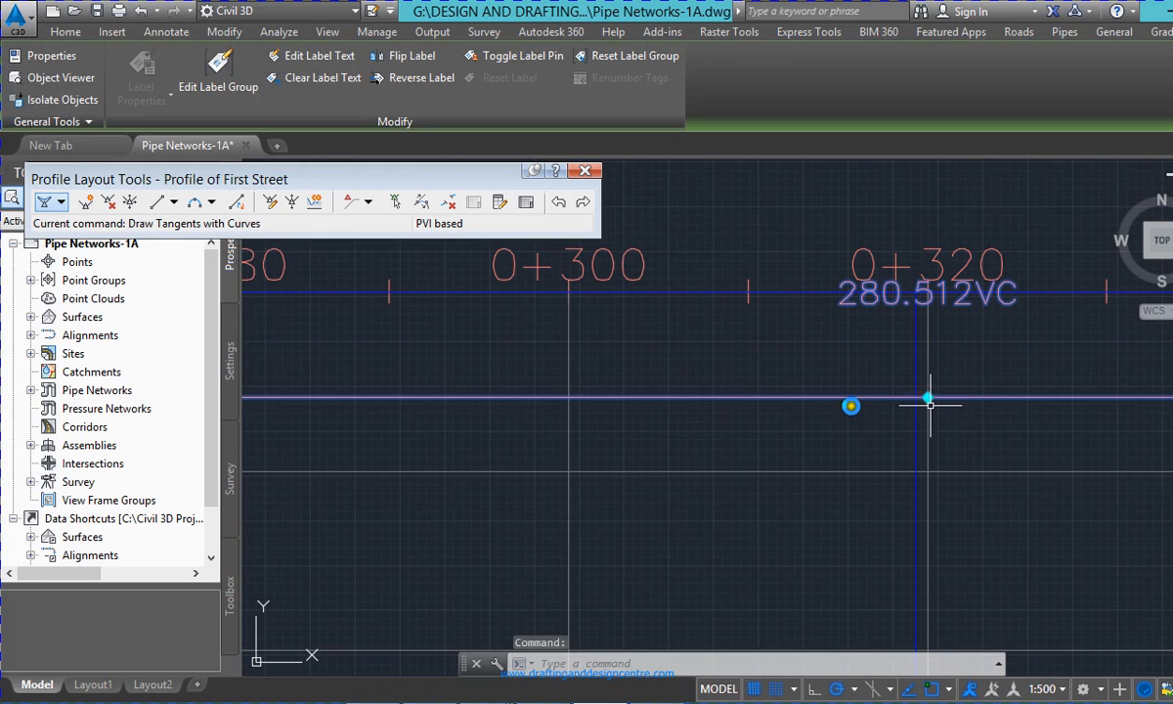
click(838, 434)
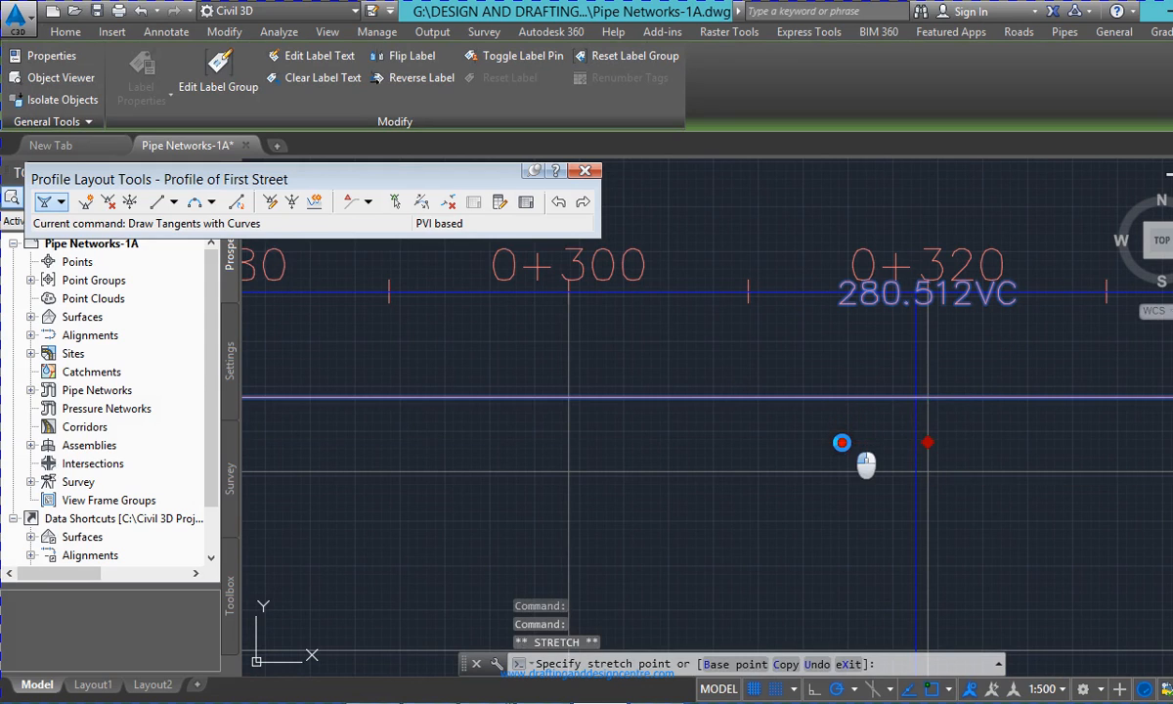
key(Escape)
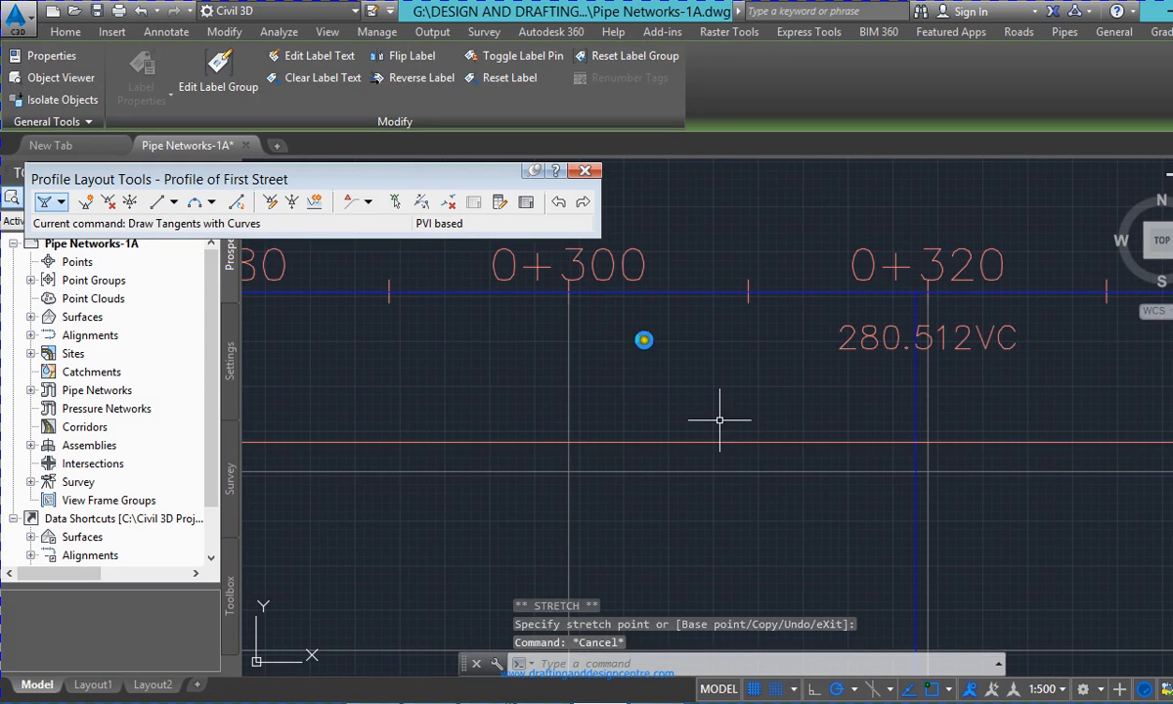
- Examine the grade labels near station 0+280 and the length label of the vertical curve at station 0+200
scroll(678, 379, down, 8)
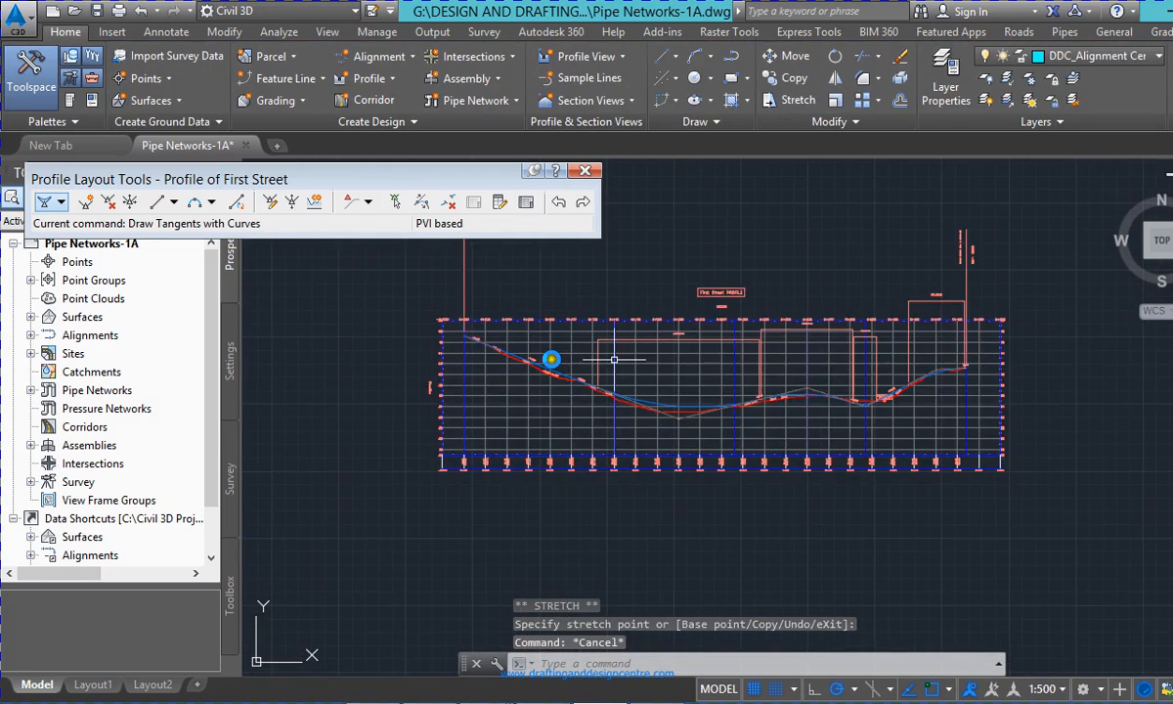
scroll(528, 401, up, 4)
scroll(516, 411, down, 3)
scroll(625, 430, up, 3)
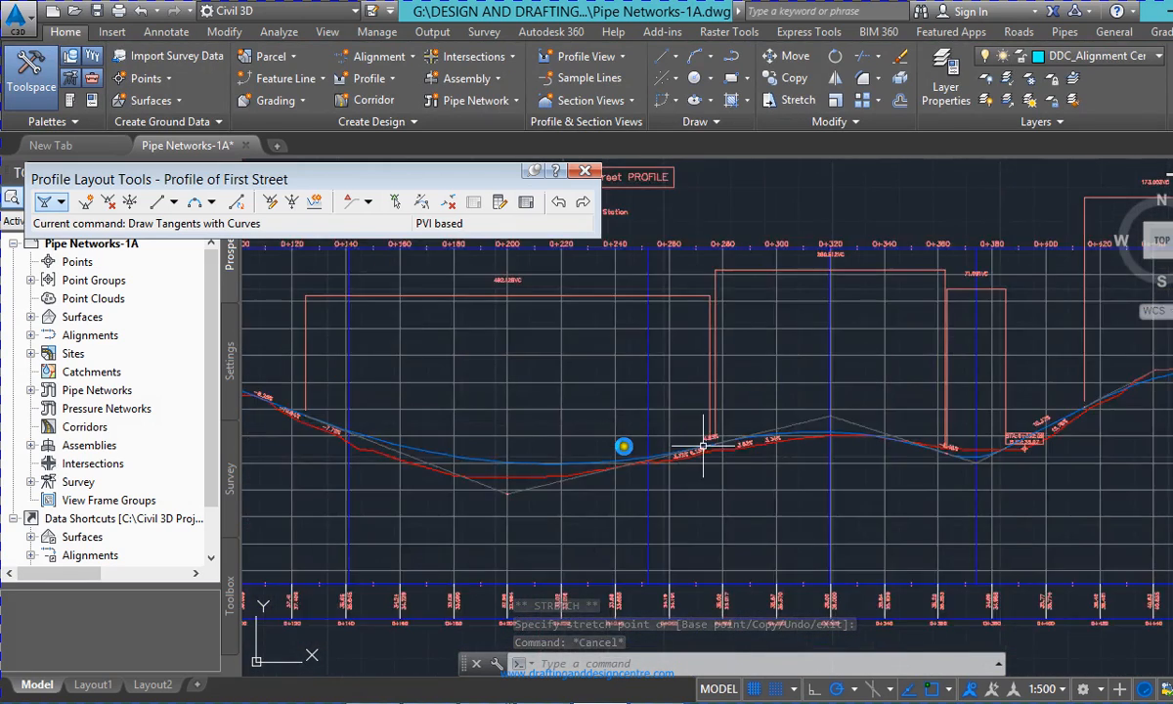
scroll(743, 460, up, 3)
scroll(819, 437, down, 3)
scroll(782, 445, up, 3)
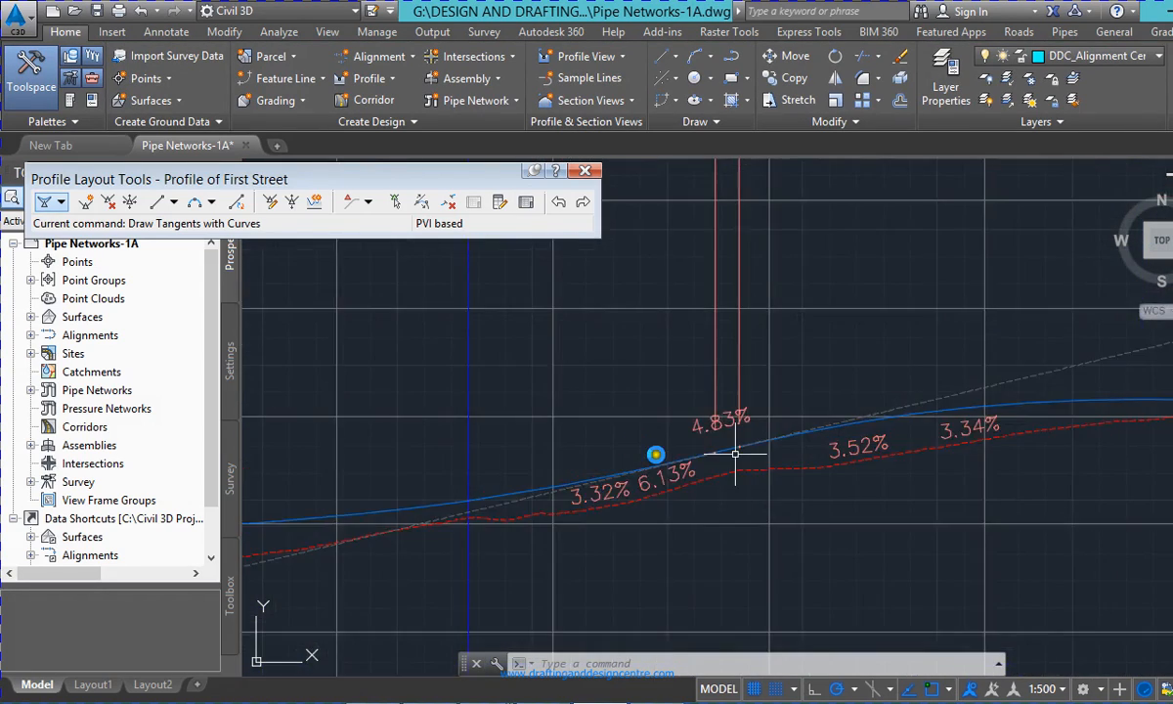
scroll(735, 454, up, 3)
scroll(723, 464, down, 5)
scroll(706, 349, up, 2)
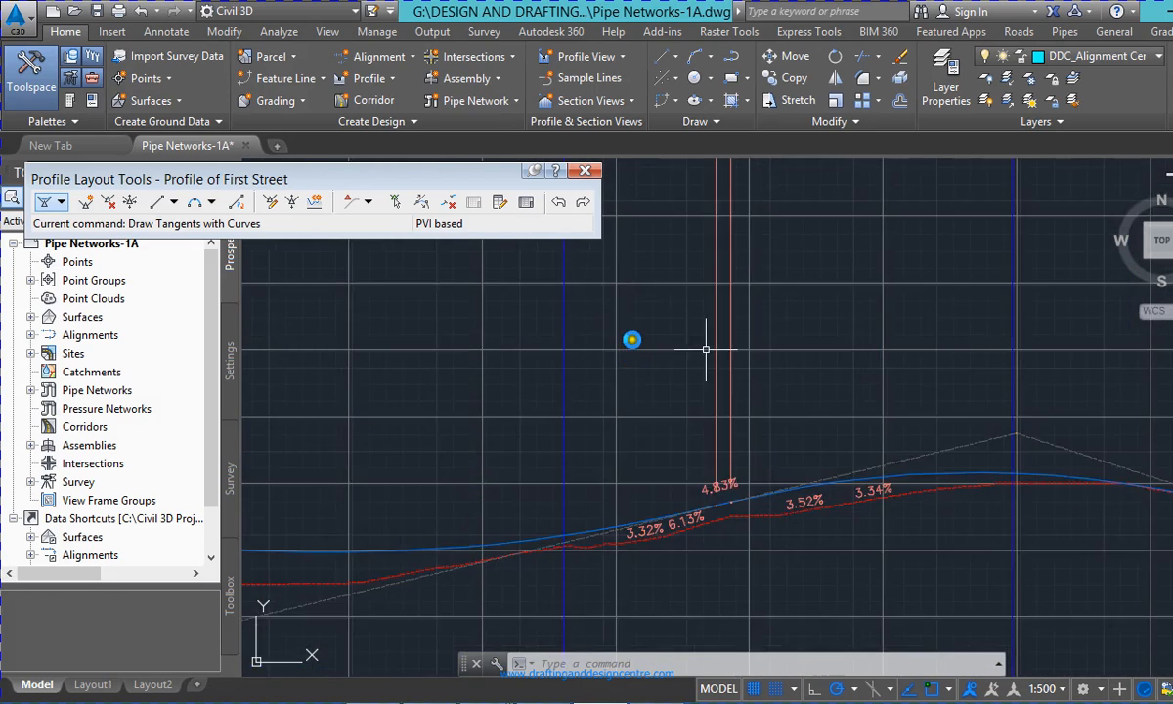
scroll(689, 376, down, 4)
scroll(488, 273, up, 6)
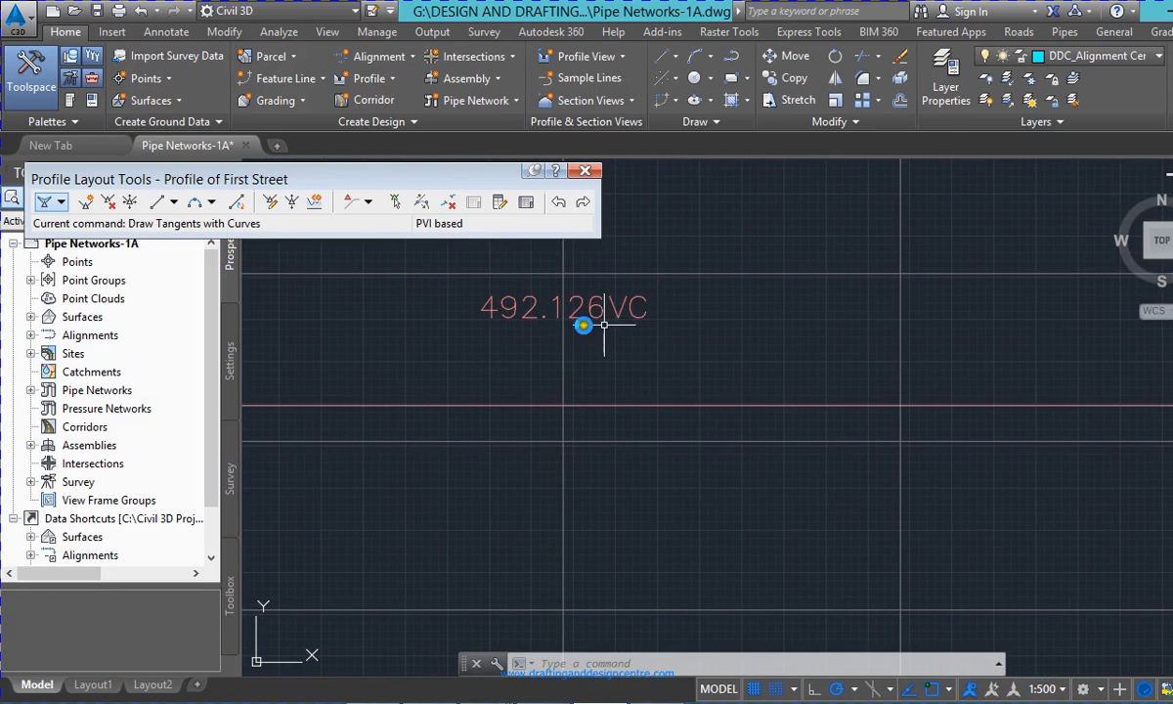
scroll(489, 337, down, 4)
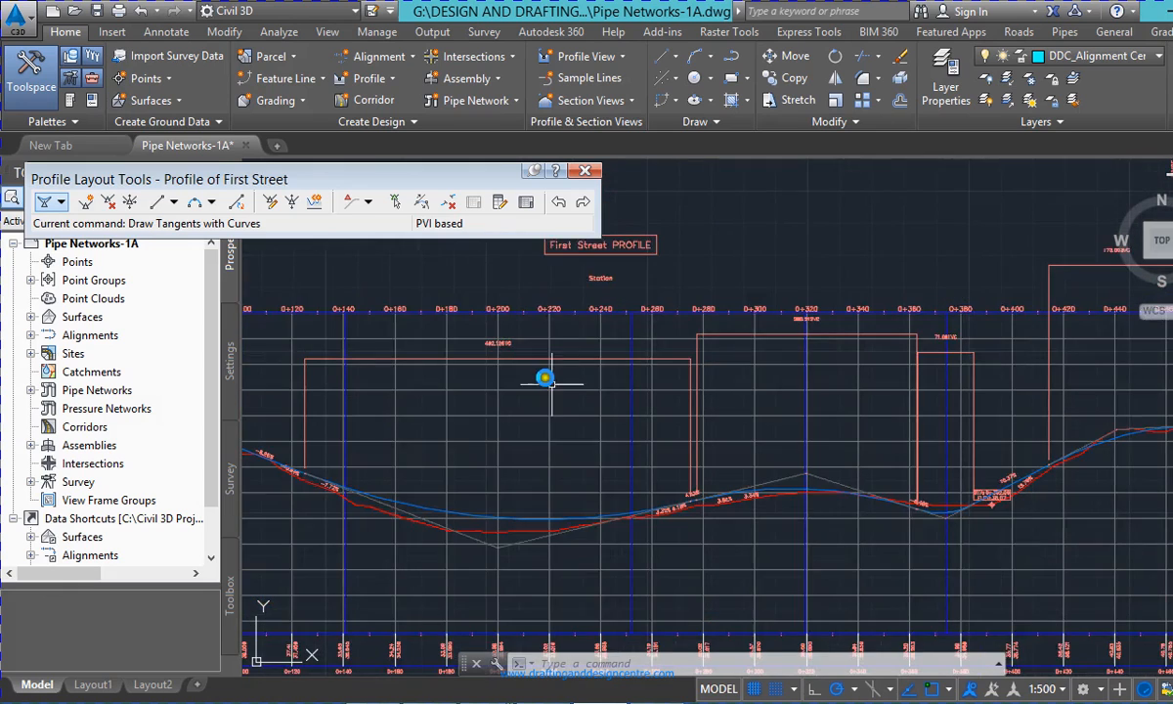
- Open the entity table for the First Street design profile and show its curve length, K value and radius columns
click(523, 519)
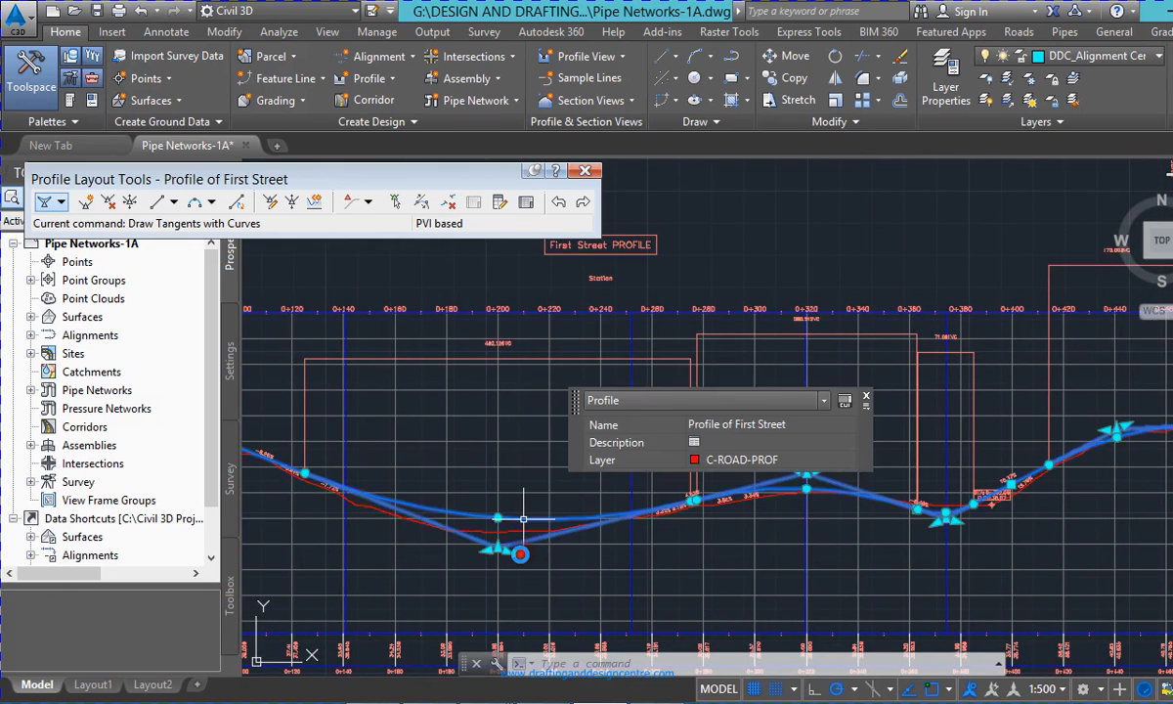
click(526, 204)
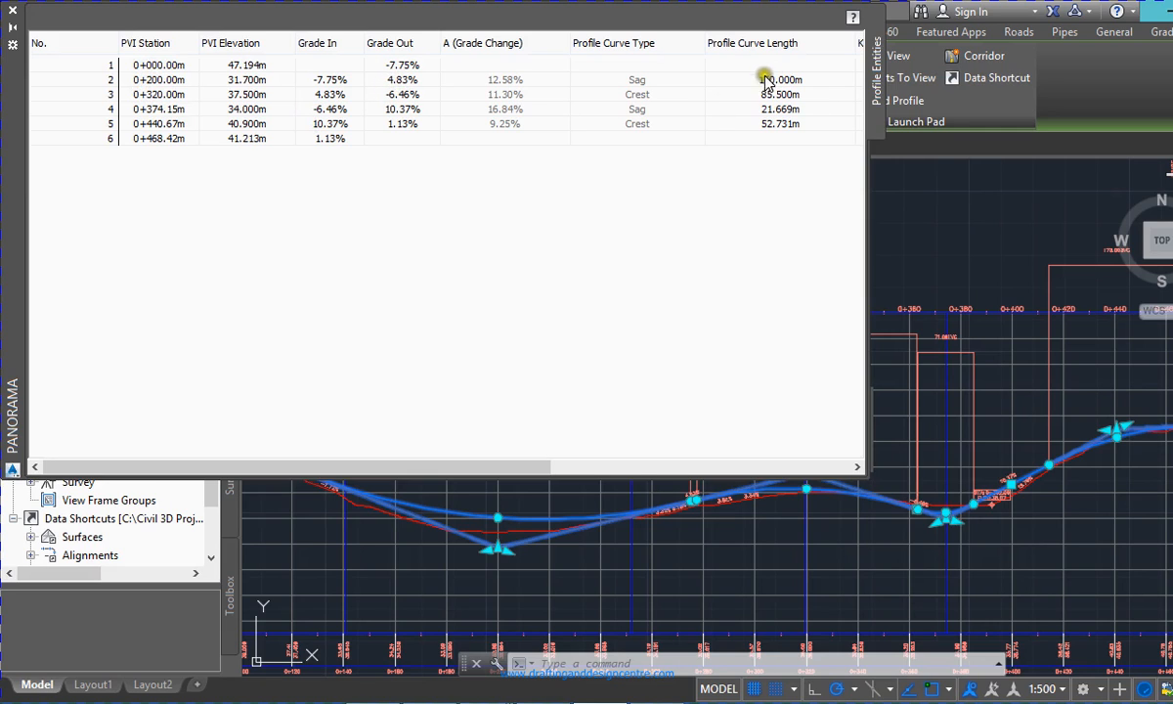
drag(476, 463, 746, 474)
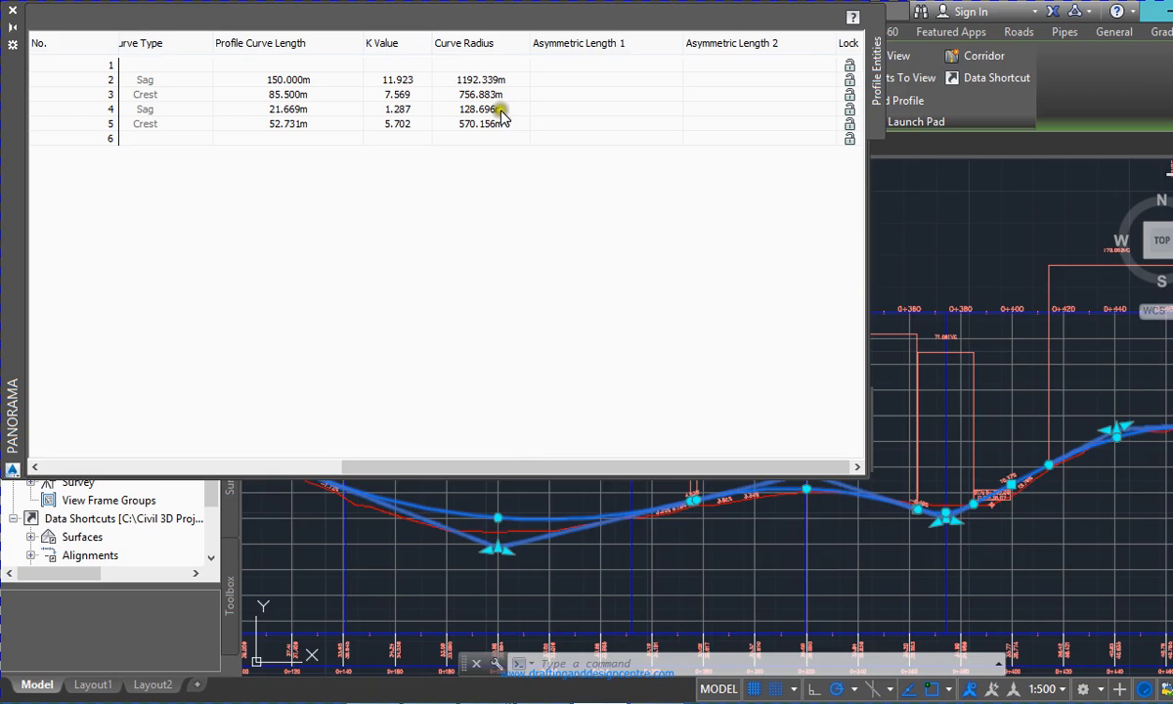
drag(476, 467, 401, 467)
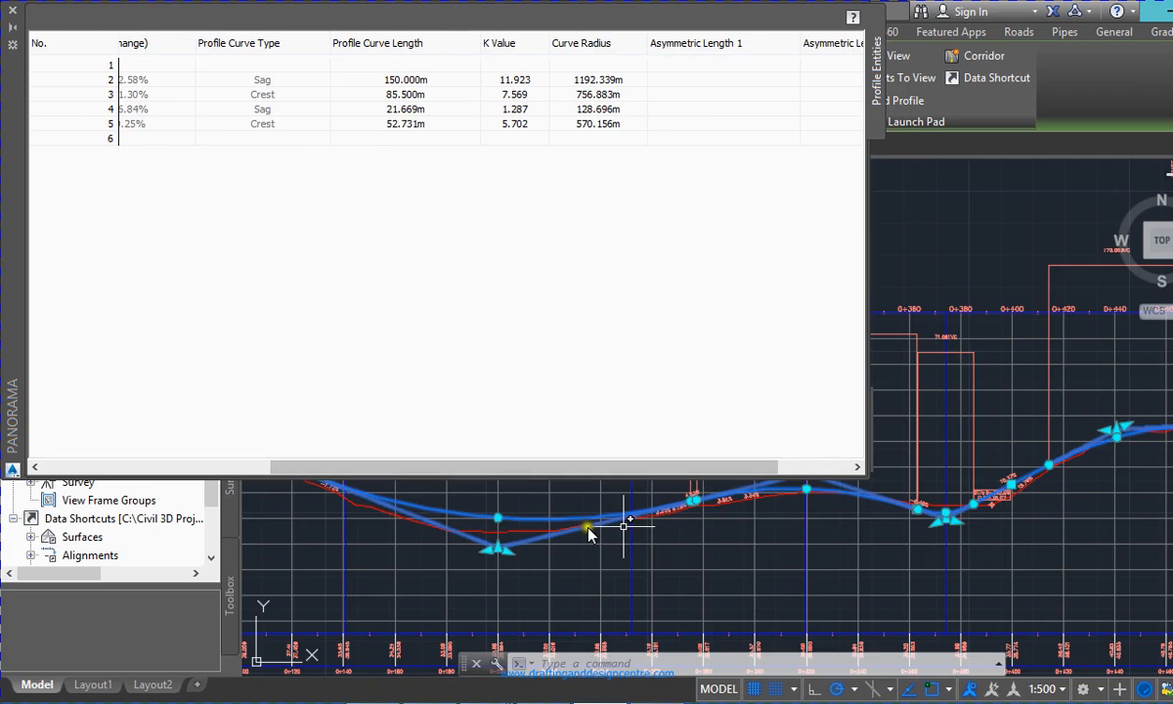
- Set the K value of the sag curve at PVI 2 to 12
click(426, 86)
click(425, 80)
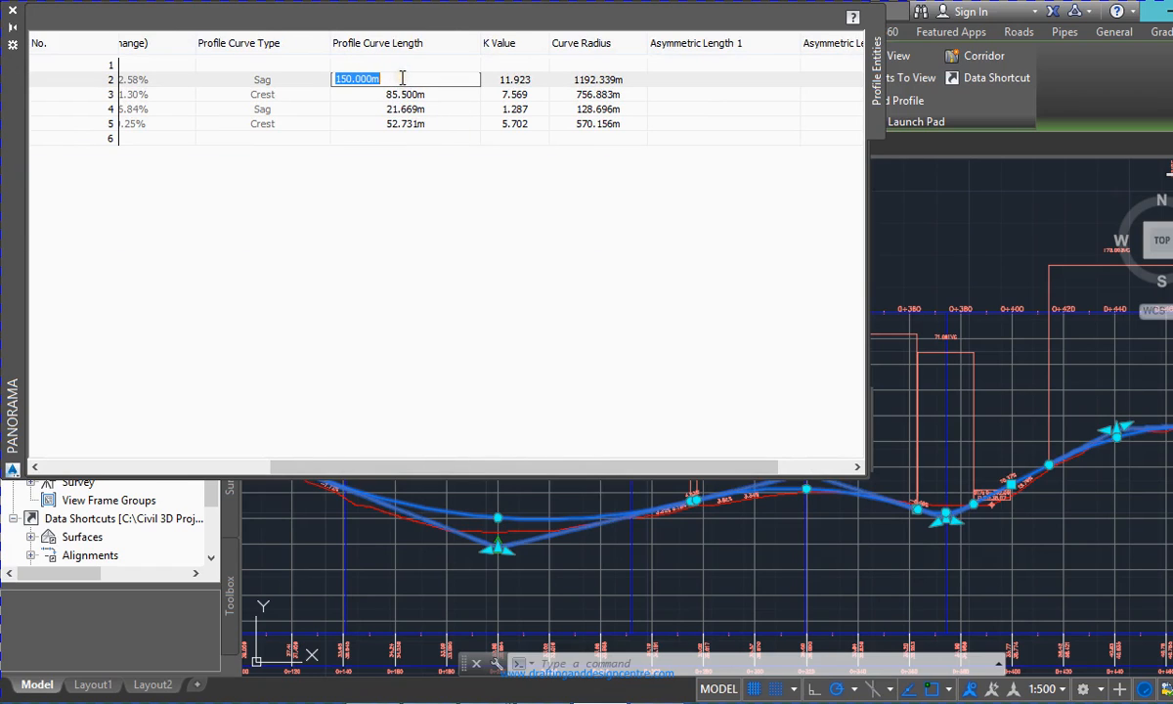
click(516, 84)
click(518, 82)
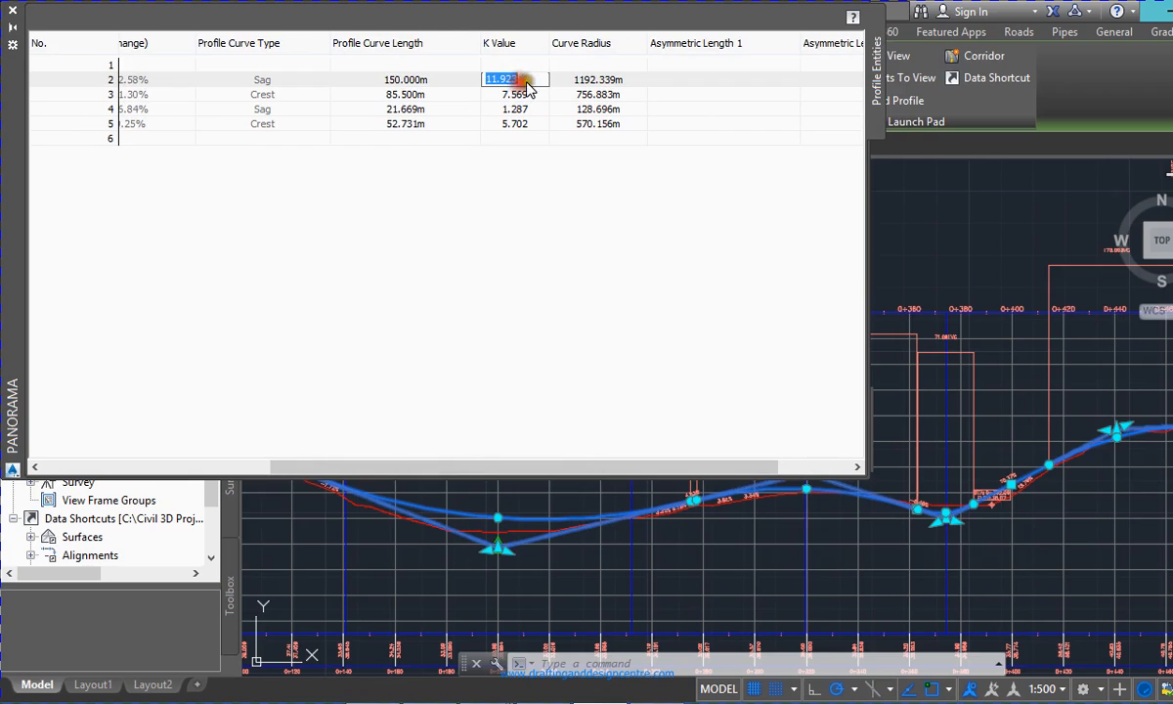
click(420, 79)
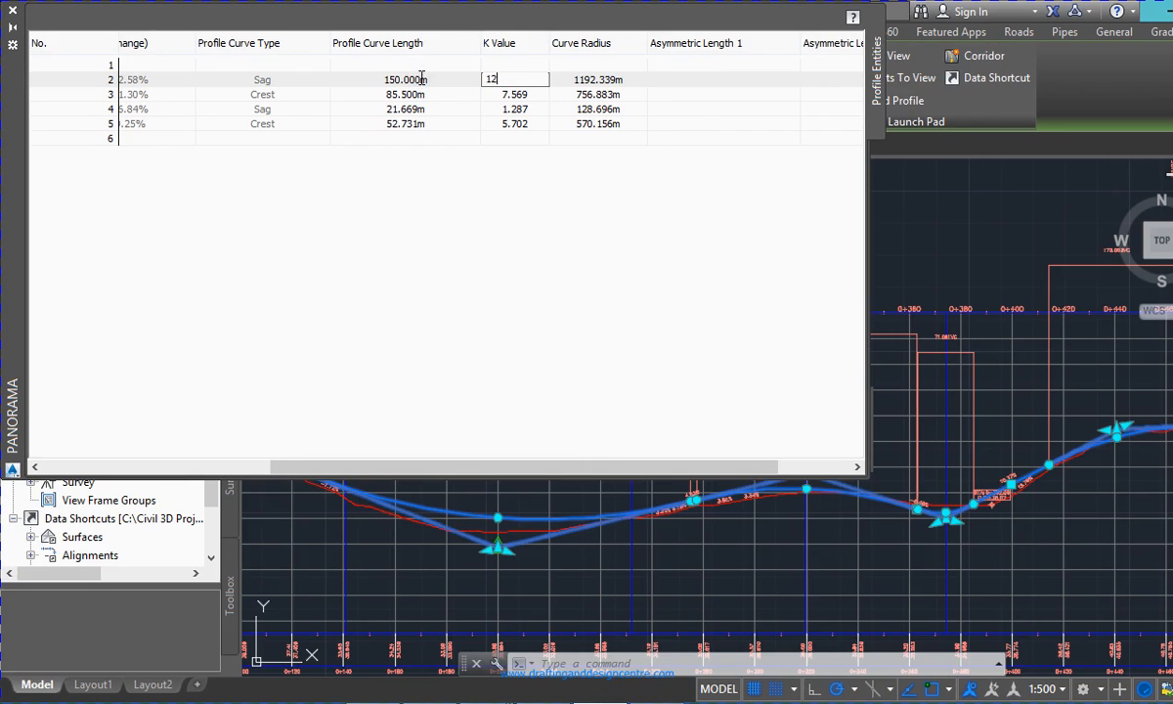
click(506, 95)
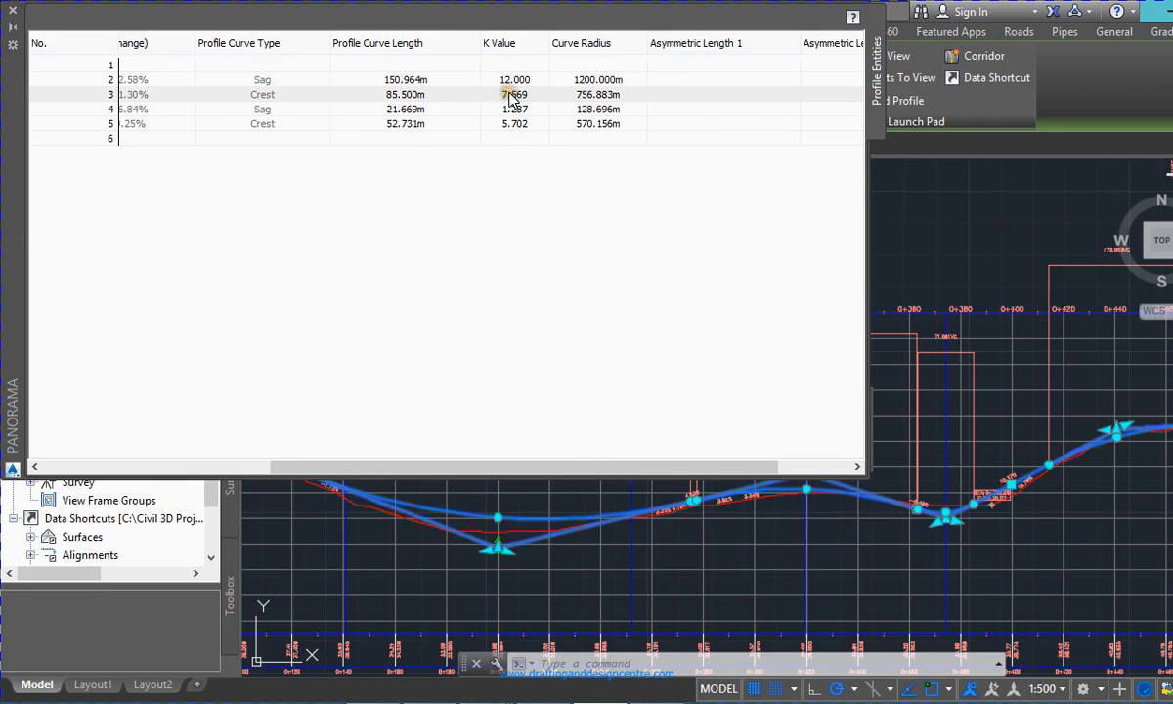
- Try to set the K value of the crest curve at PVI 3 to 8
click(513, 95)
drag(522, 94, 422, 98)
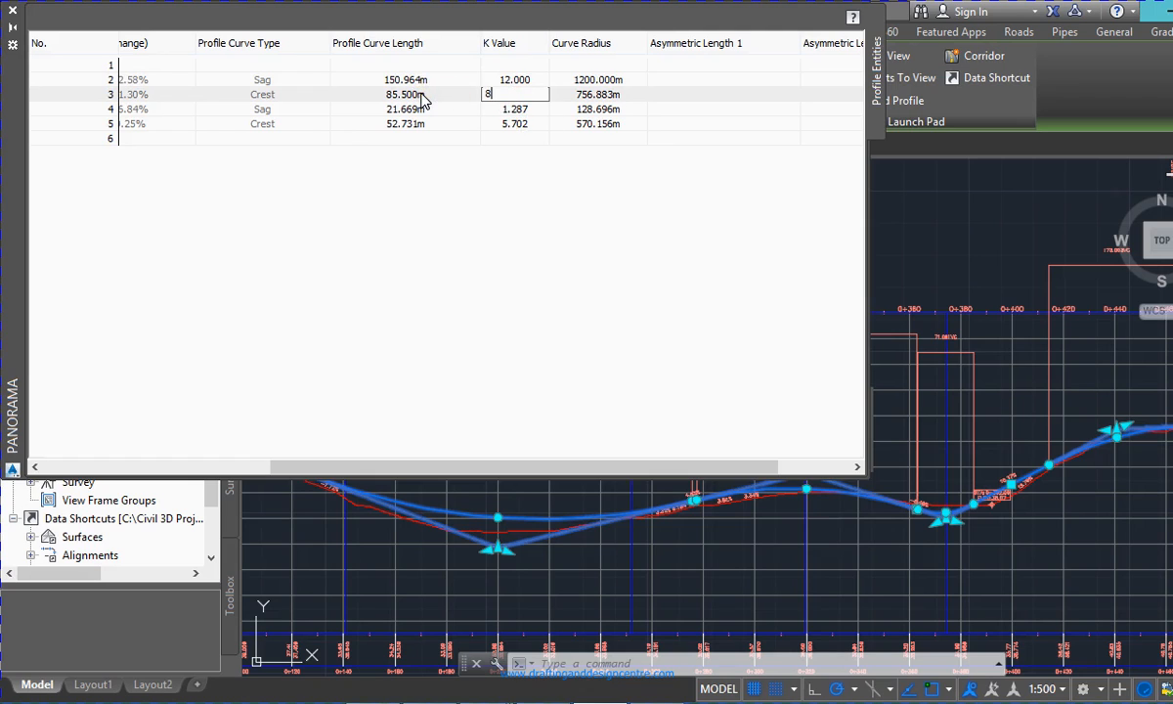
text(8)
click(515, 109)
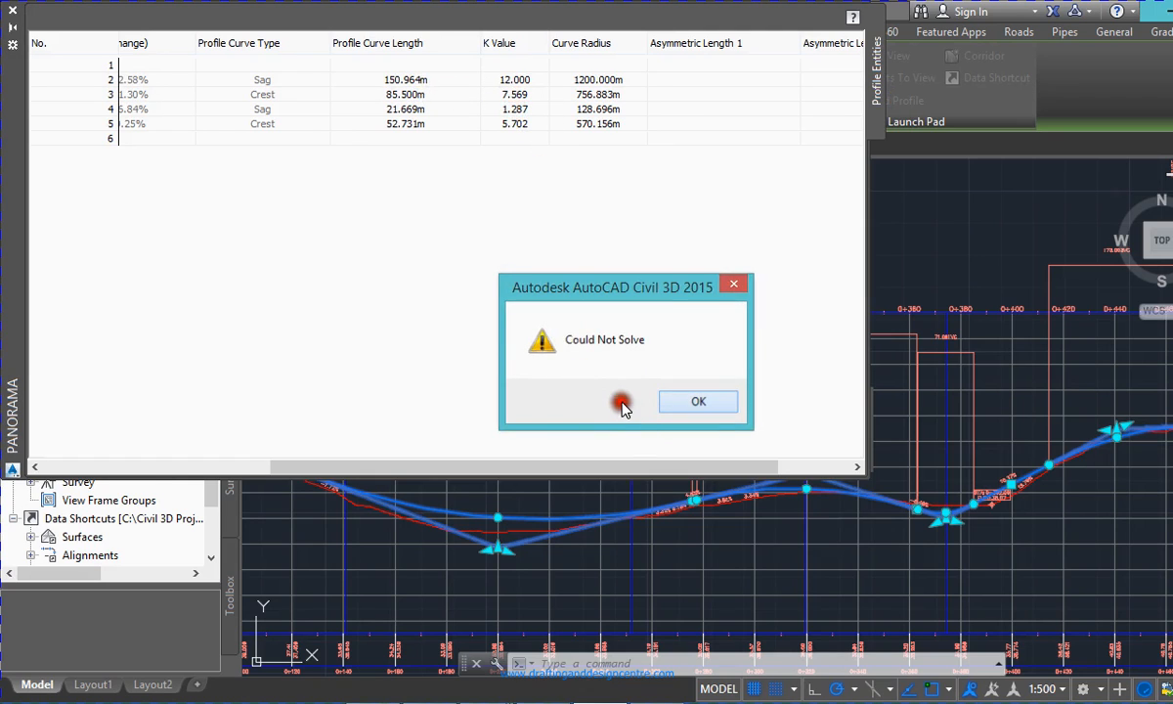
key(Return)
- Set the K value of the crest curve at PVI 3 to 7
double_click(538, 94)
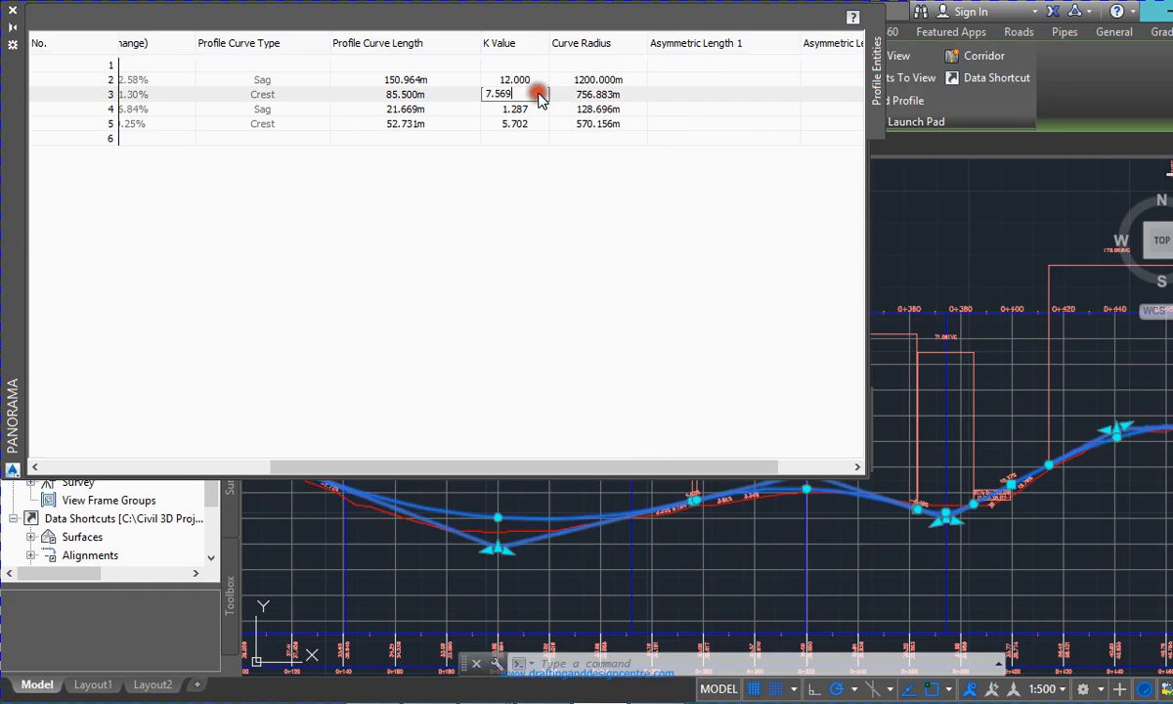
drag(537, 100, 414, 92)
click(510, 108)
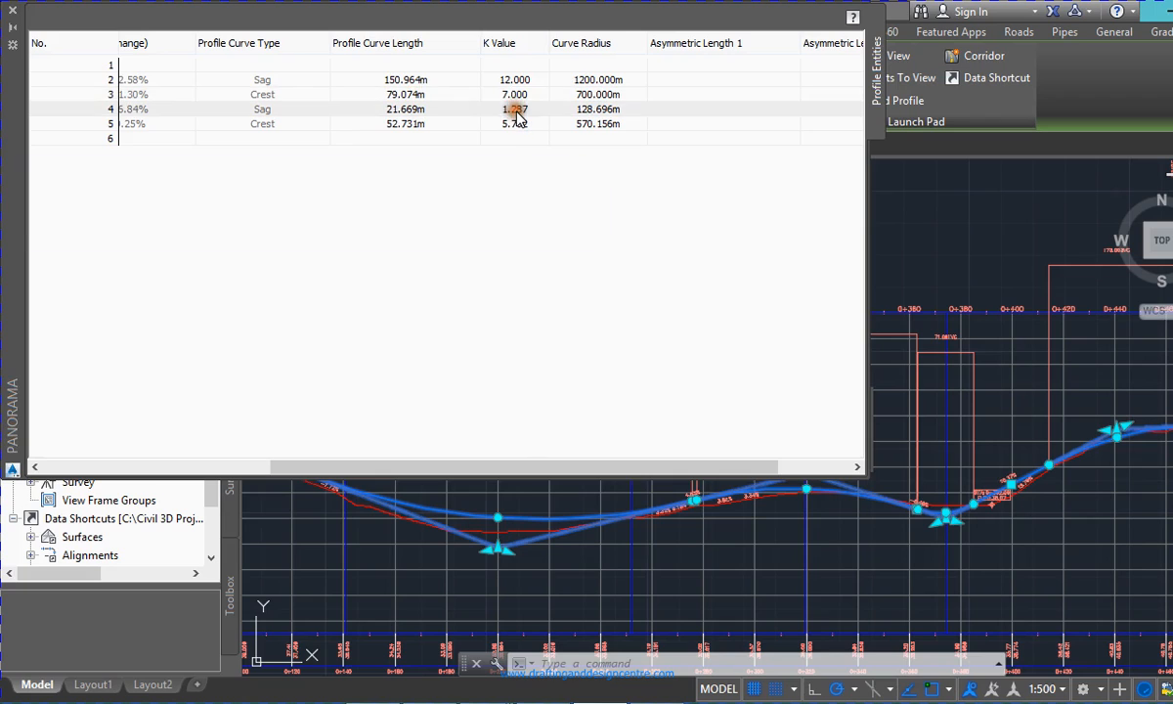
- Try to set the K value of the sag curve at PVI 4 to 2
double_click(517, 110)
drag(522, 109, 357, 111)
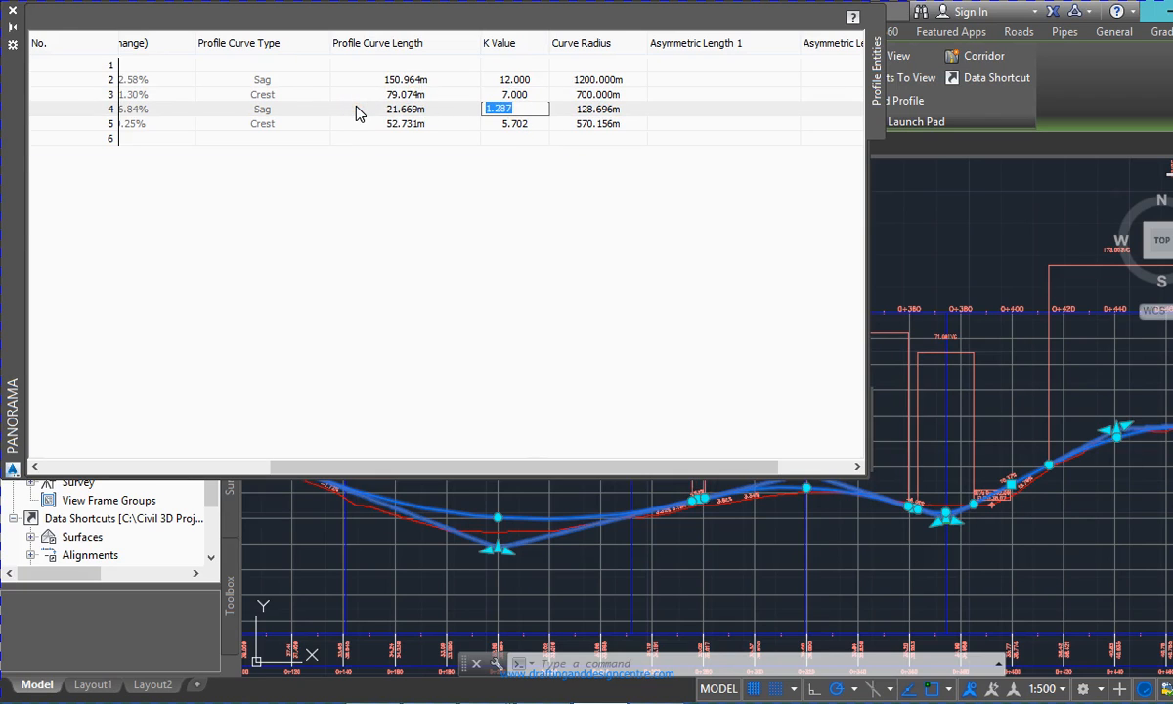
text(2)
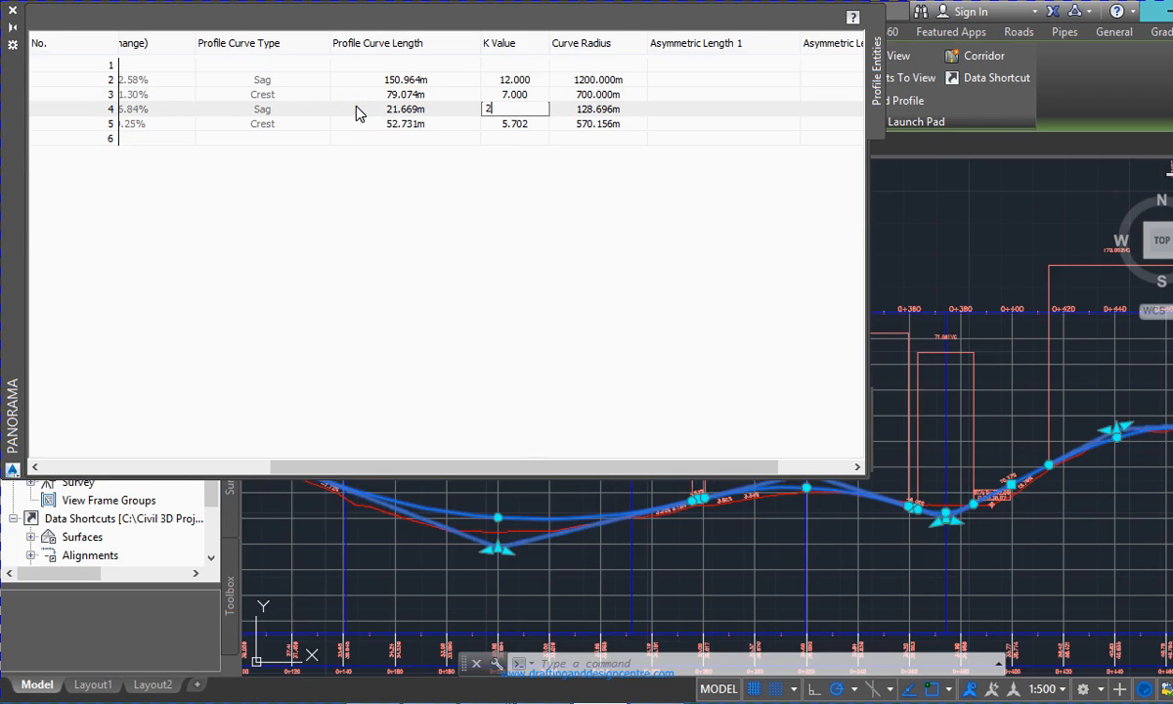
click(521, 128)
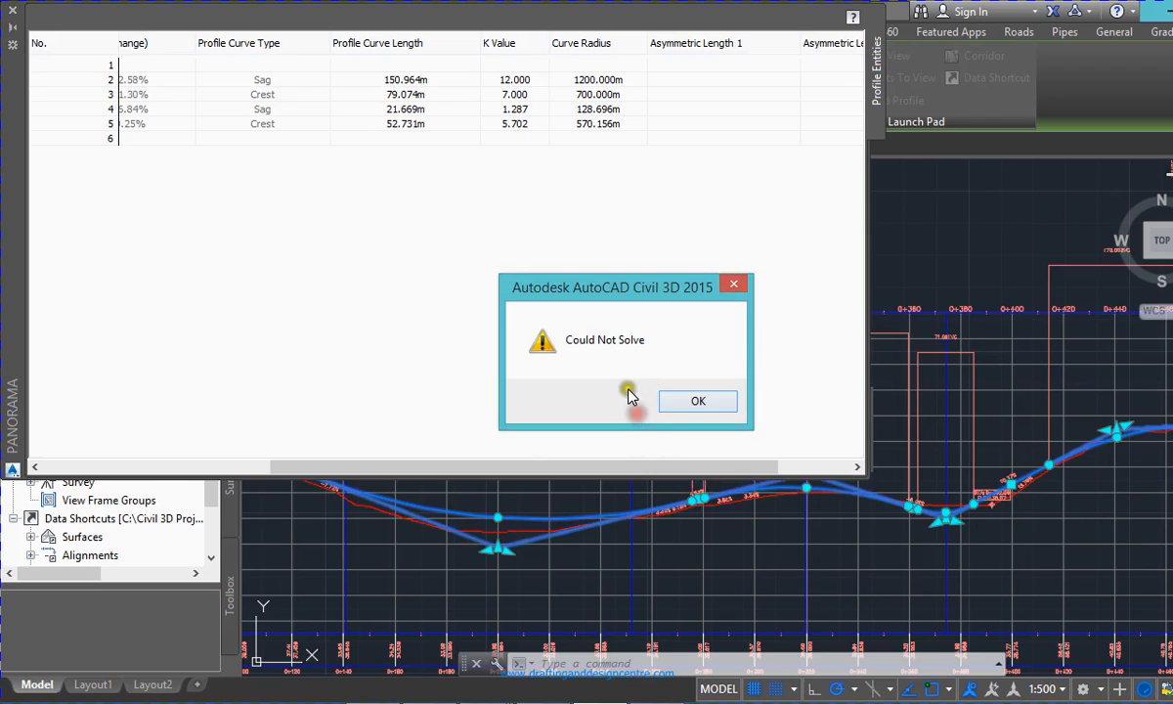
key(Return)
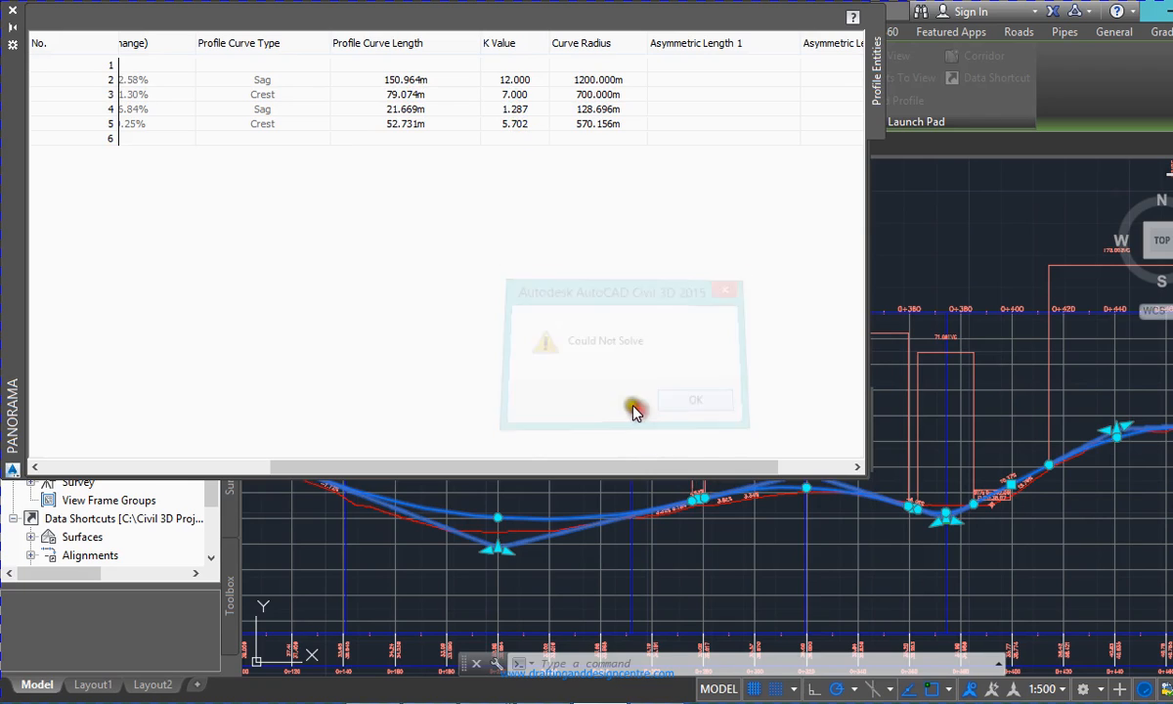
- Set the K value of the sag curve at PVI 4 to 1
click(526, 109)
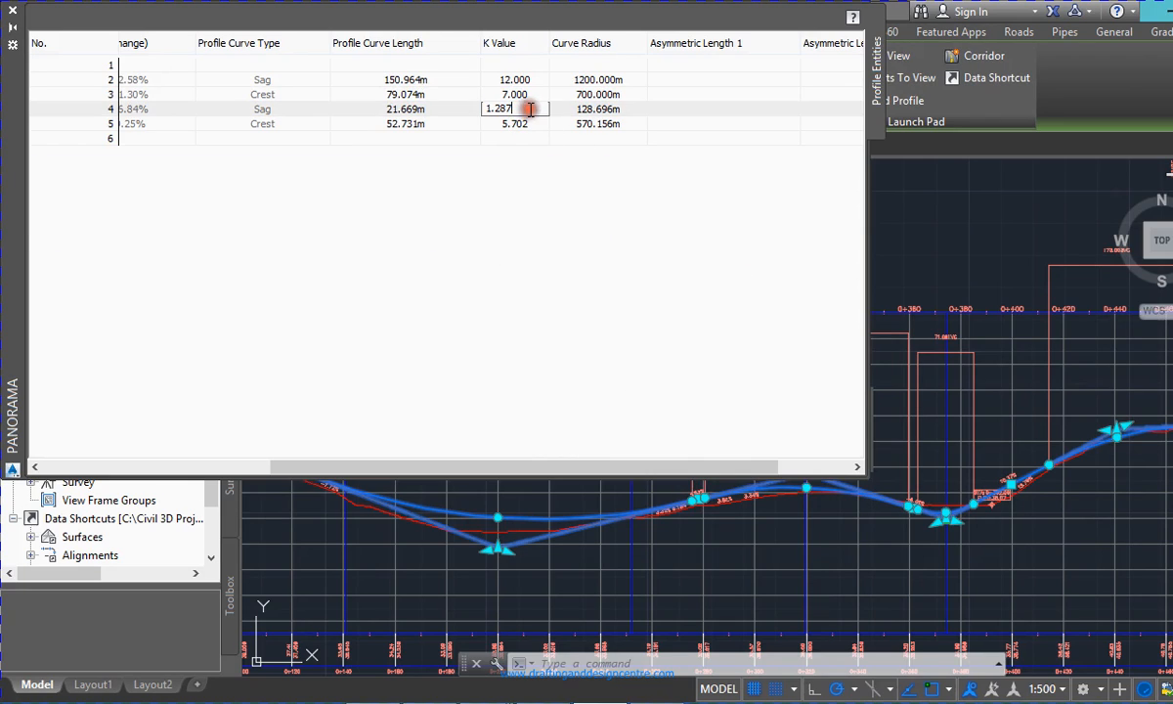
text(1)
click(536, 119)
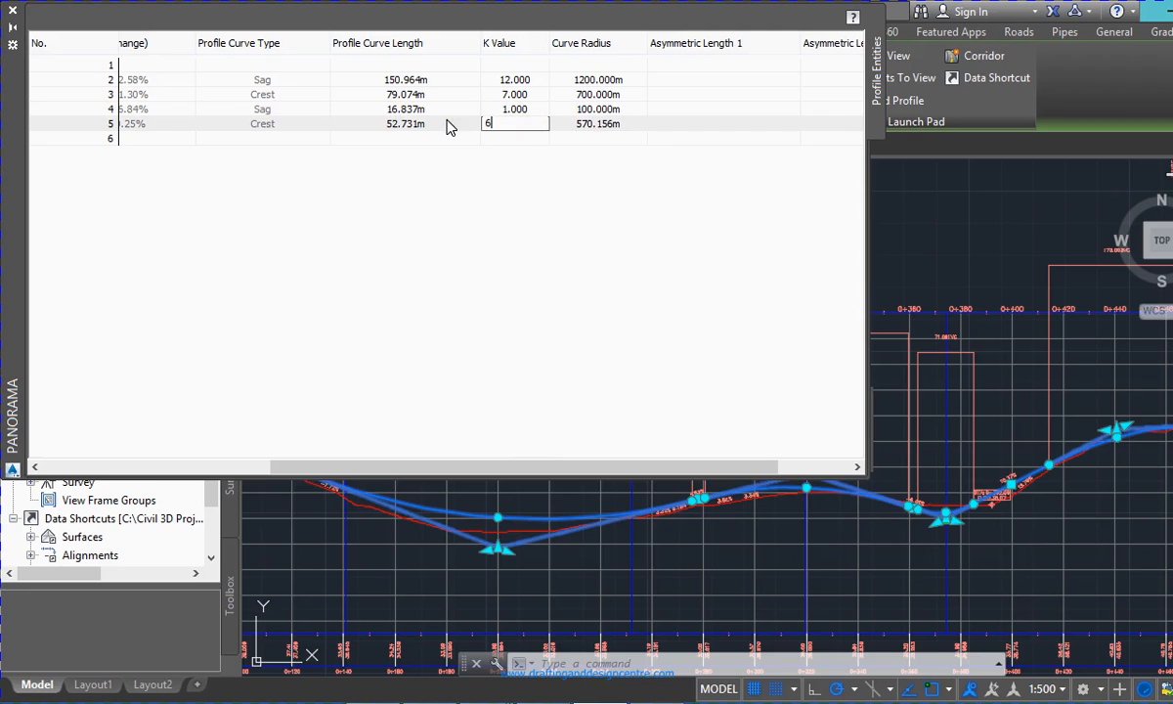
- Set the K value of the crest curve at PVI 5 to 6 and close the profile entity table
click(520, 185)
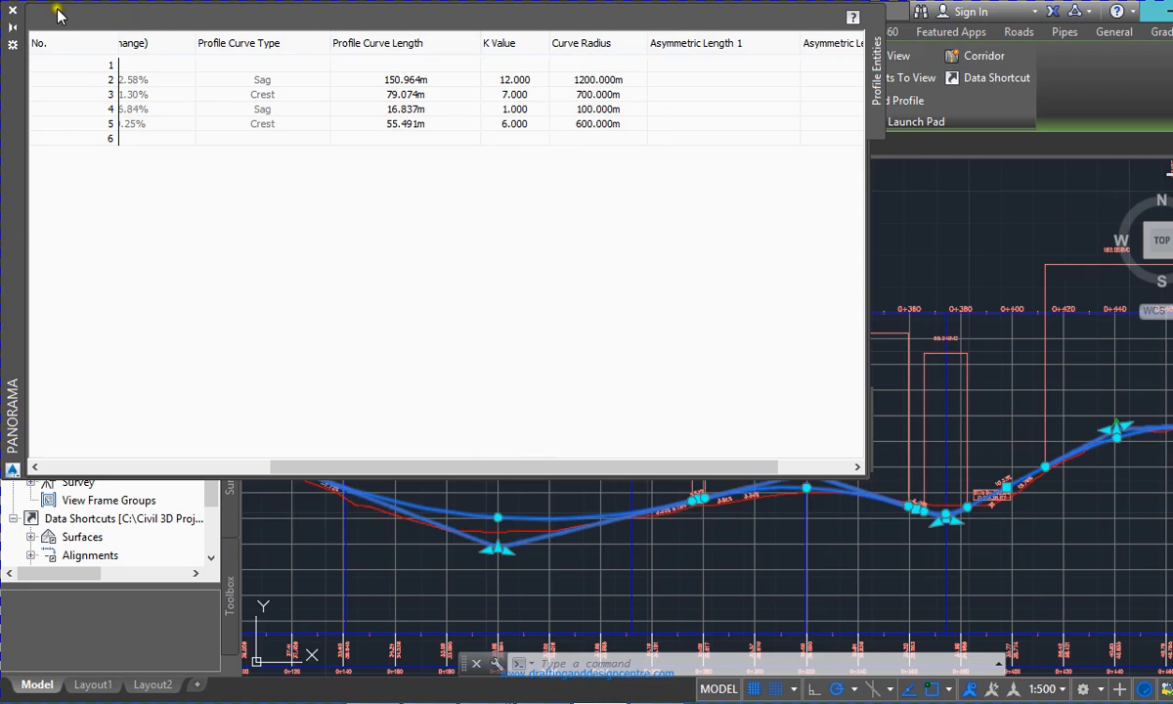
click(14, 11)
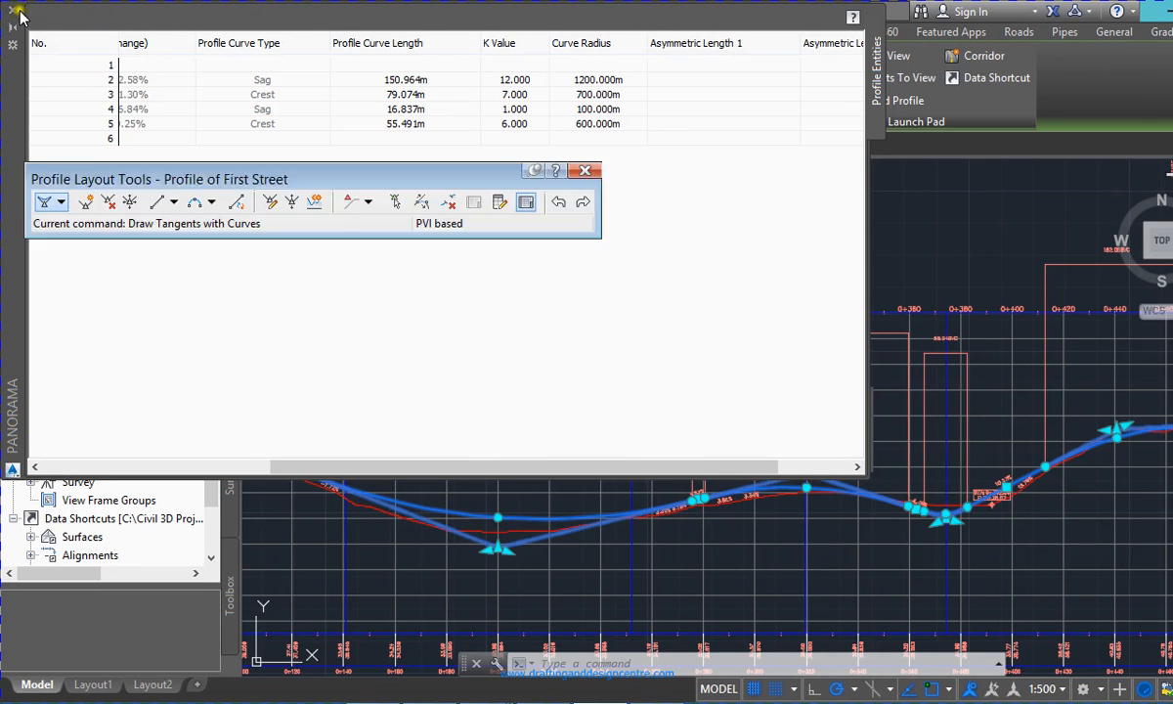
click(13, 12)
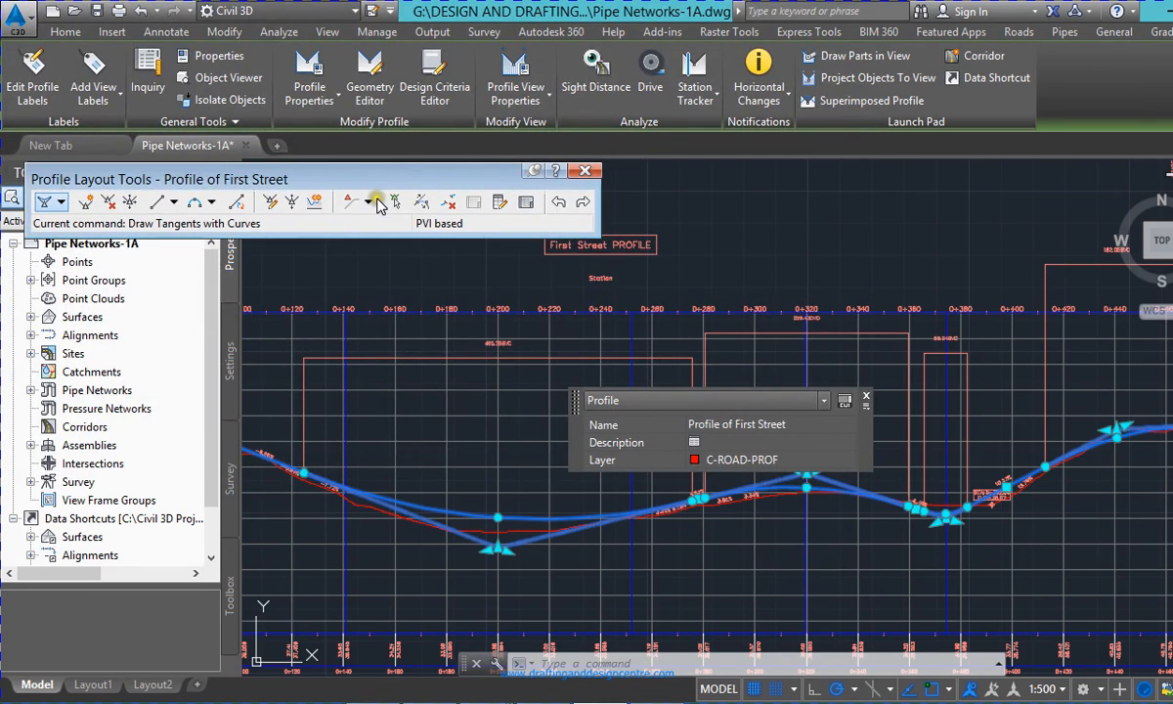
- Delete the crest vertical curve at station 0+320 from the First Street layout profile
click(448, 203)
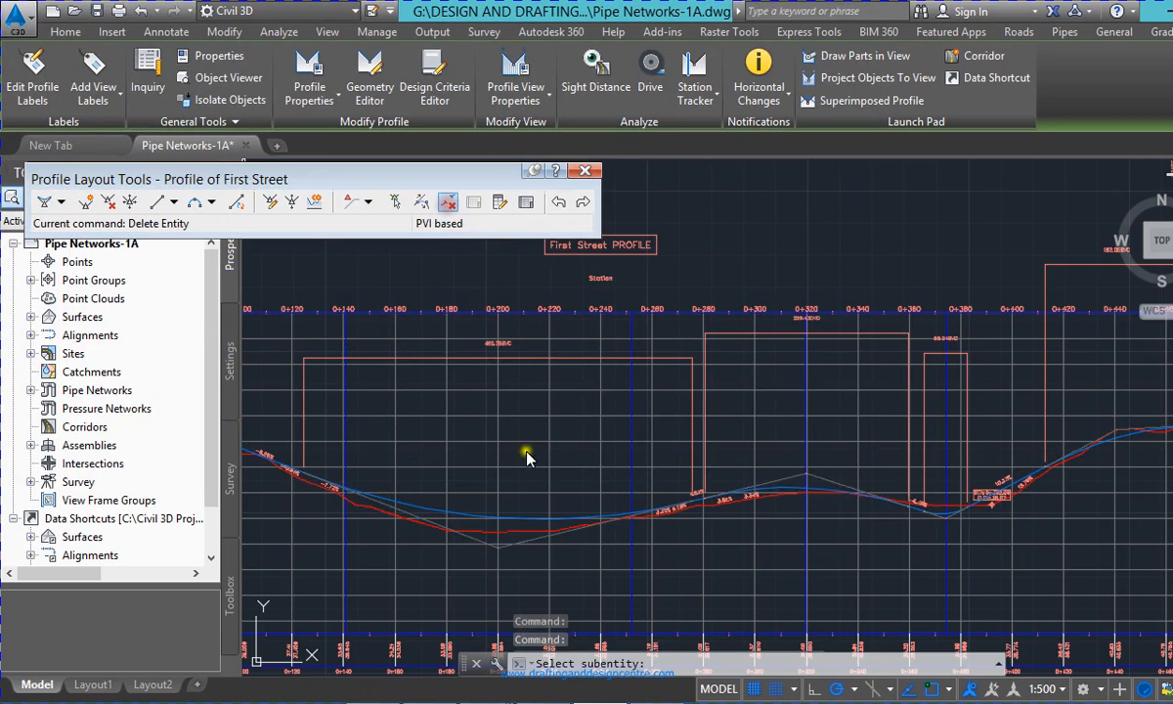
scroll(711, 543, down, 2)
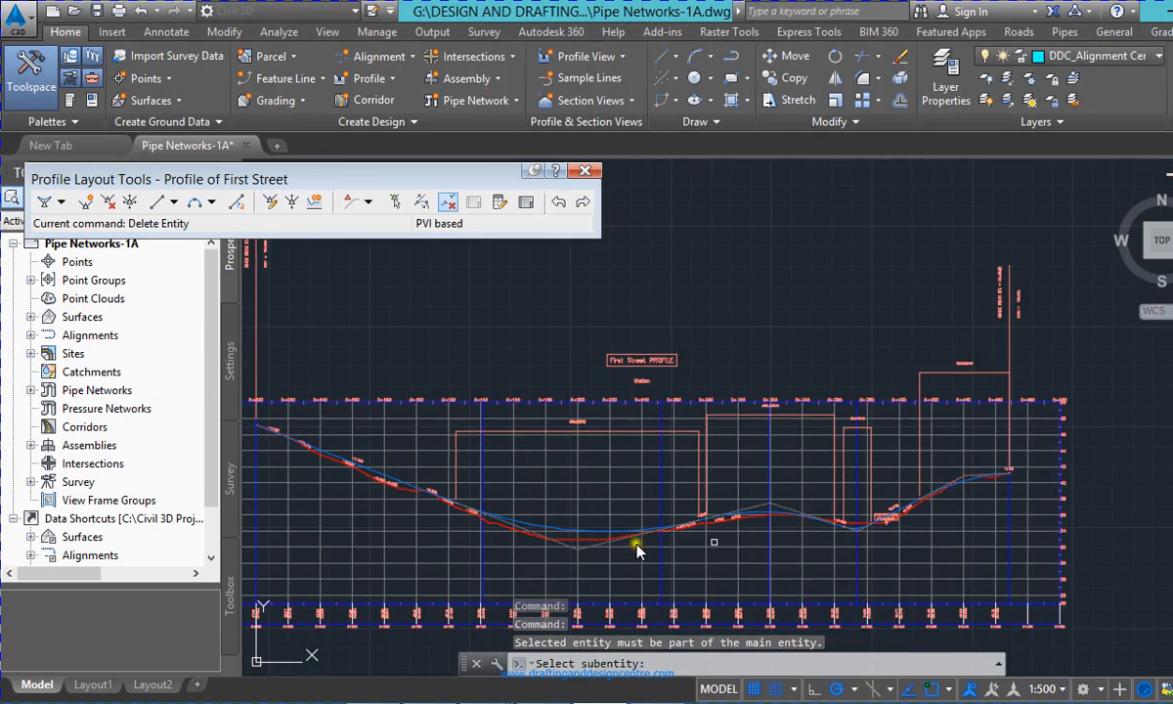
scroll(717, 533, up, 4)
scroll(742, 477, up, 2)
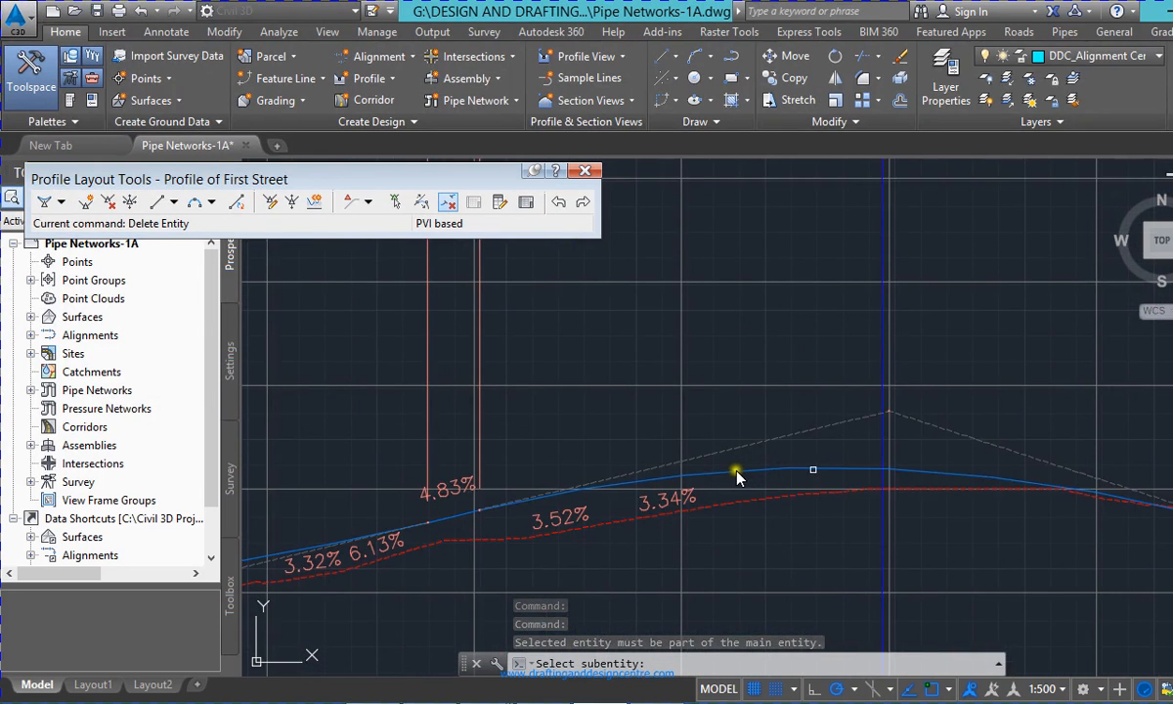
click(740, 476)
scroll(593, 497, down, 3)
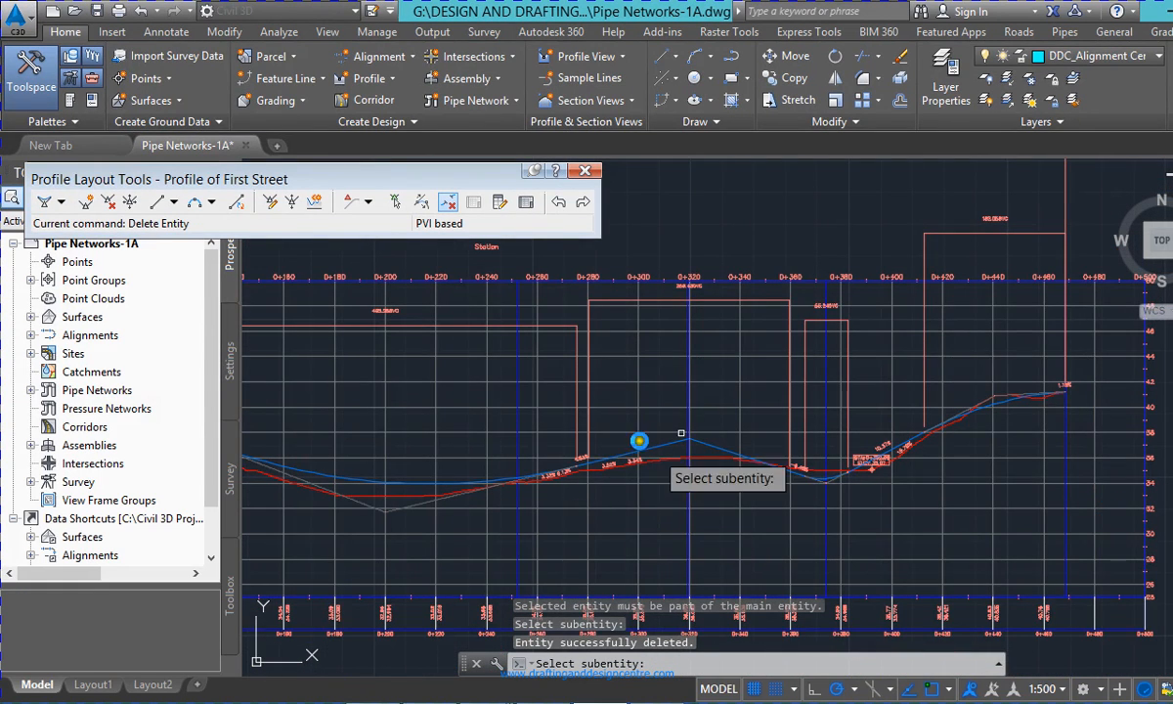
scroll(543, 435, up, 3)
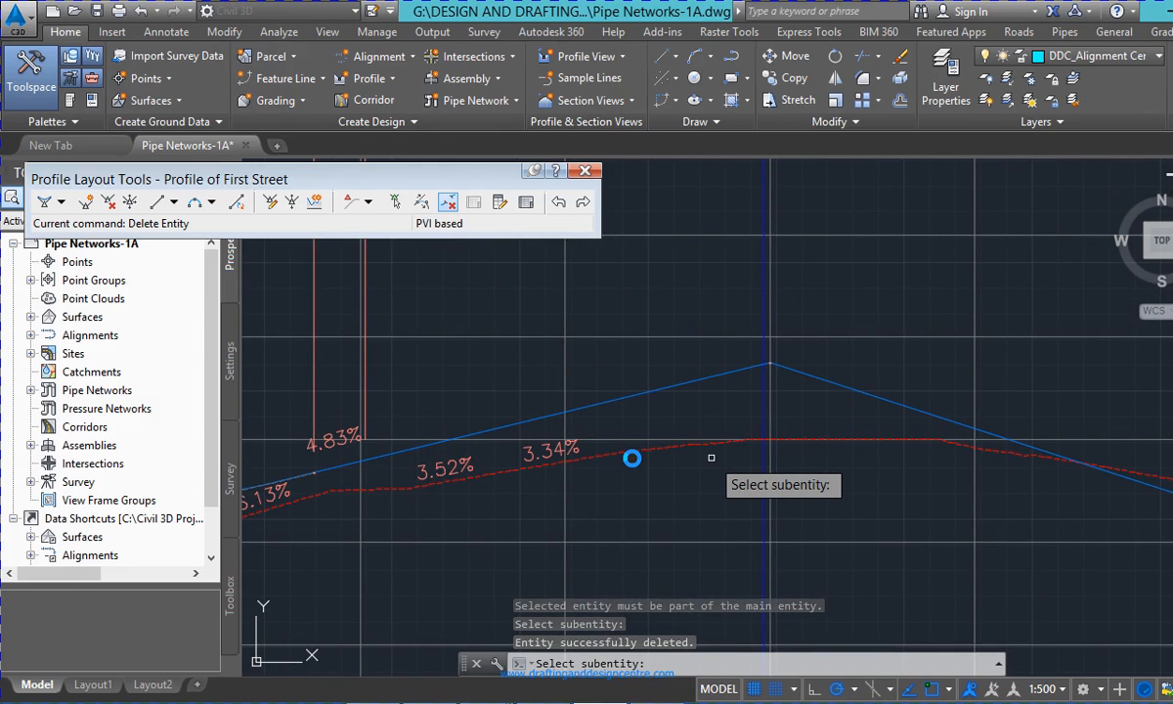
scroll(703, 449, down, 5)
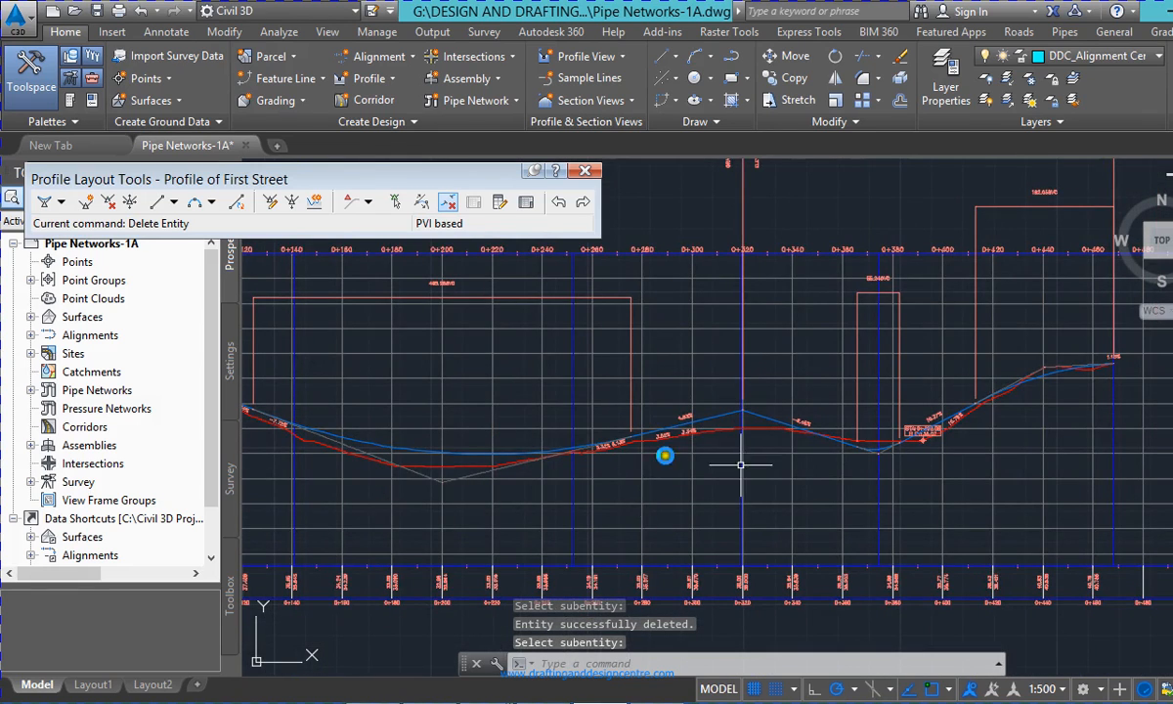
- Examine the grade break label above the profile at station 0+320
scroll(686, 449, up, 3)
scroll(767, 516, down, 2)
scroll(783, 288, up, 3)
scroll(747, 471, down, 4)
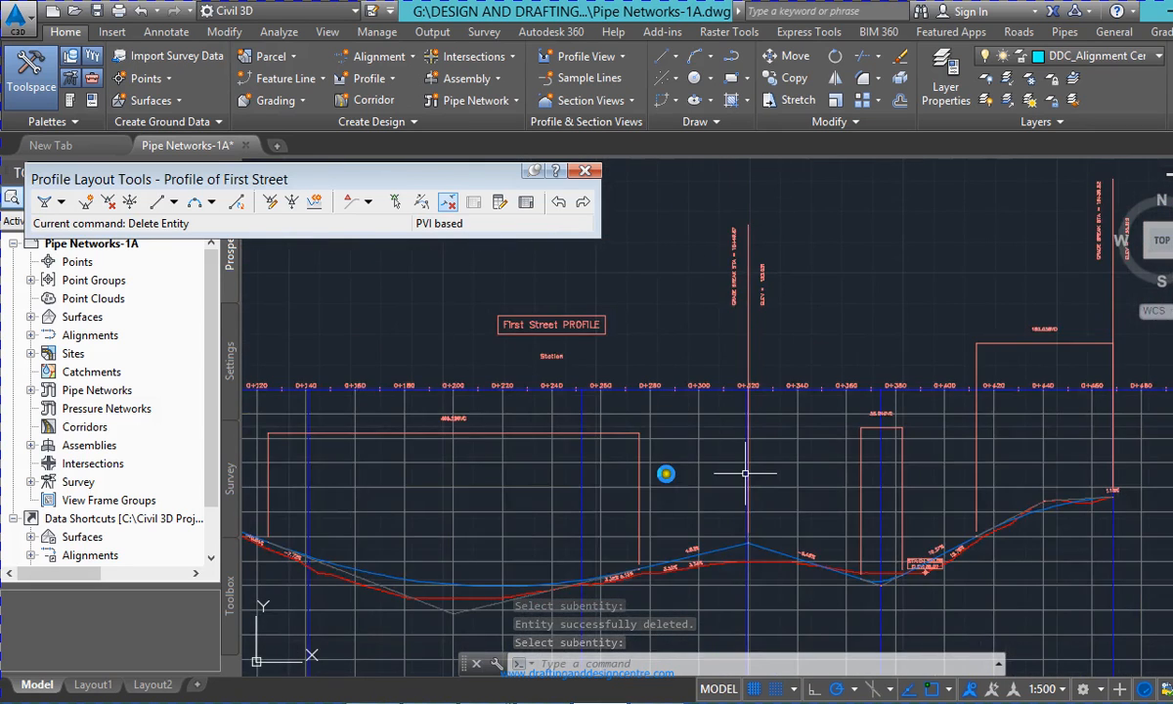
scroll(756, 306, up, 5)
scroll(741, 439, down, 1)
scroll(684, 322, up, 2)
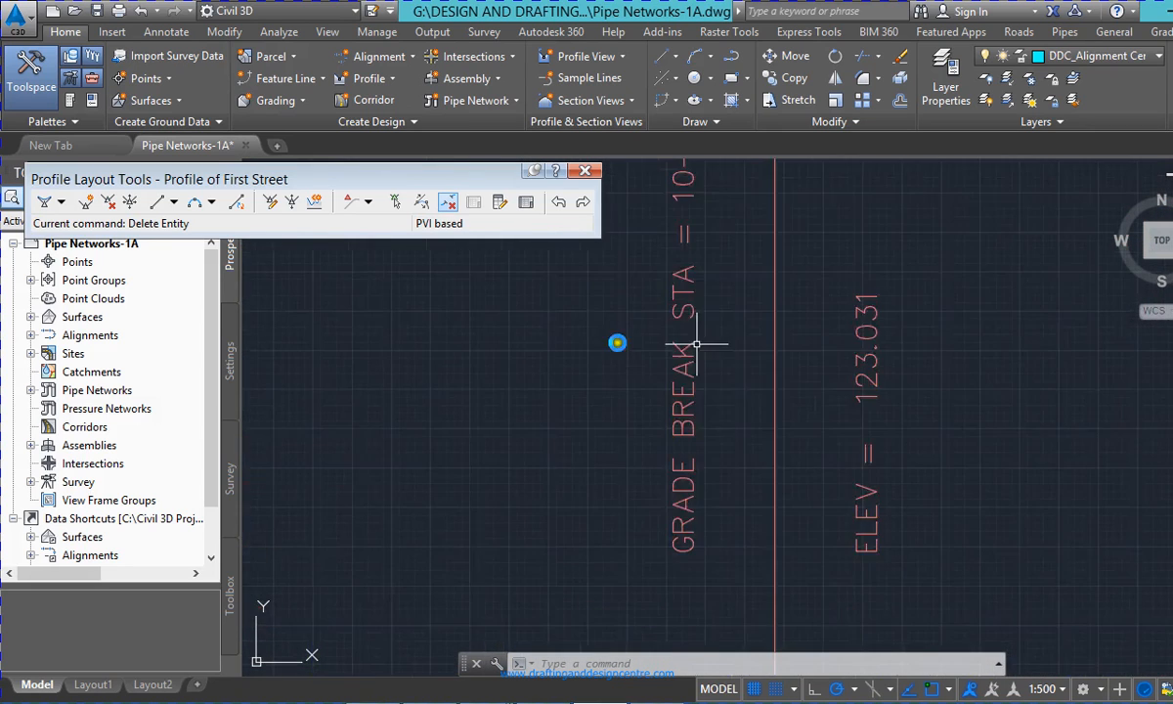
scroll(723, 400, down, 4)
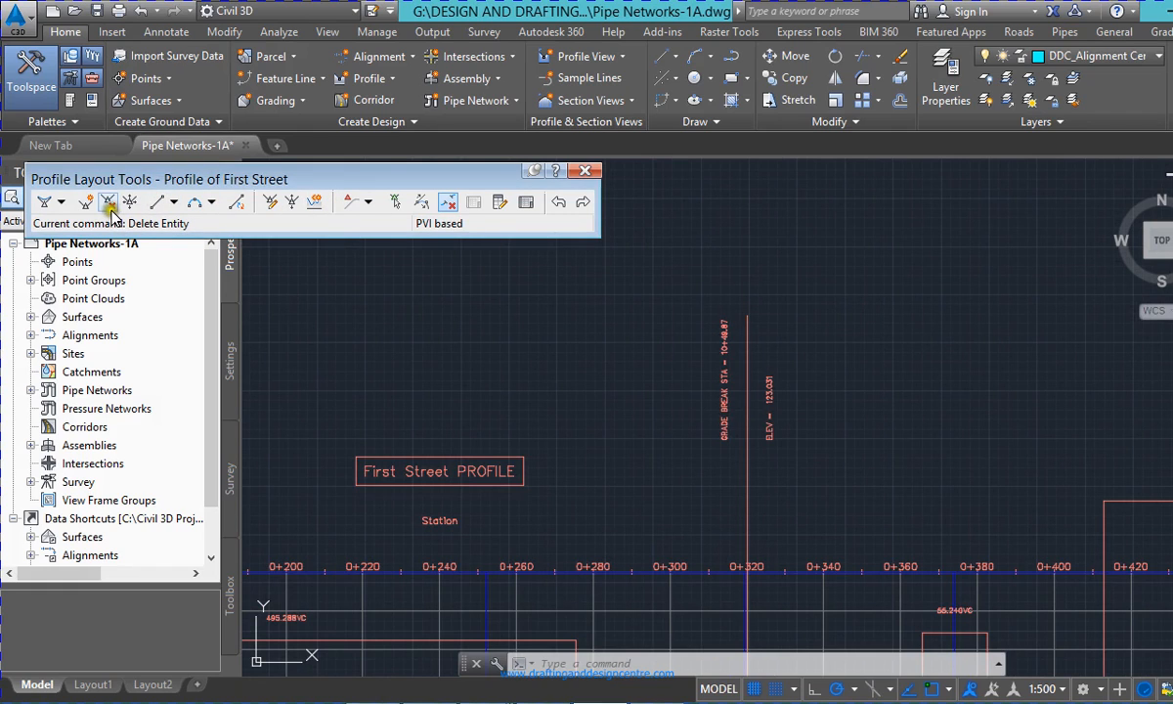
- Add a free parabolic vertical curve with a length of 5 m between the two tangents meeting at station 0+320
click(60, 202)
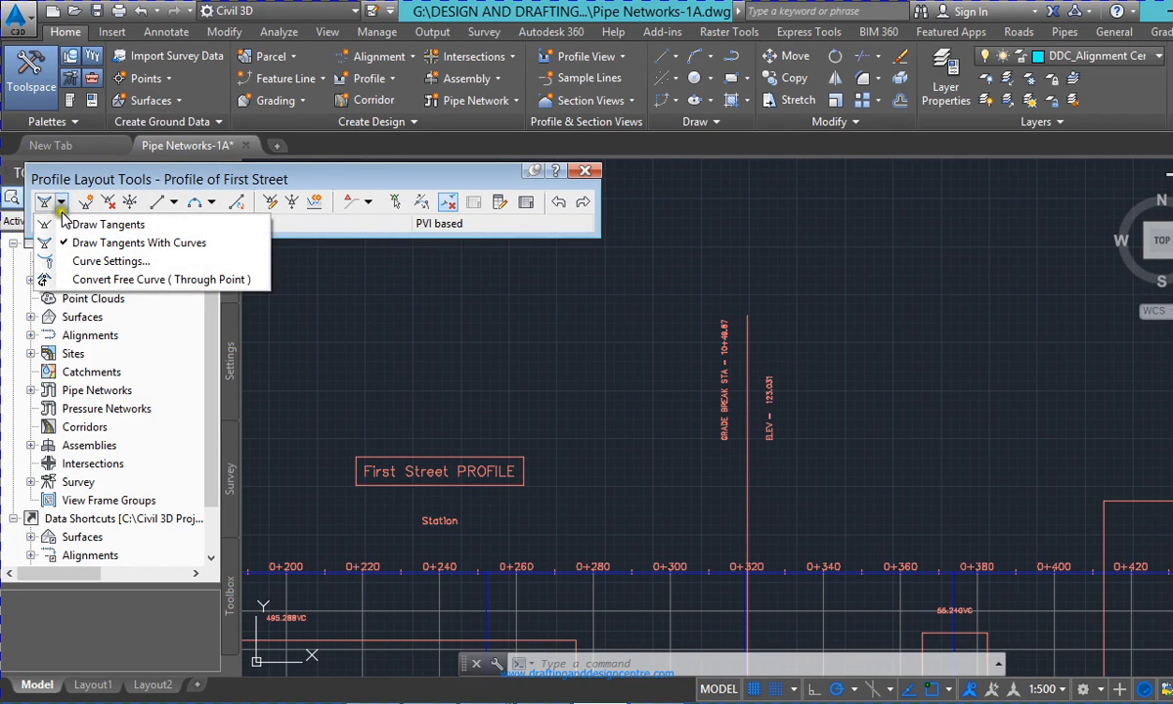
click(212, 202)
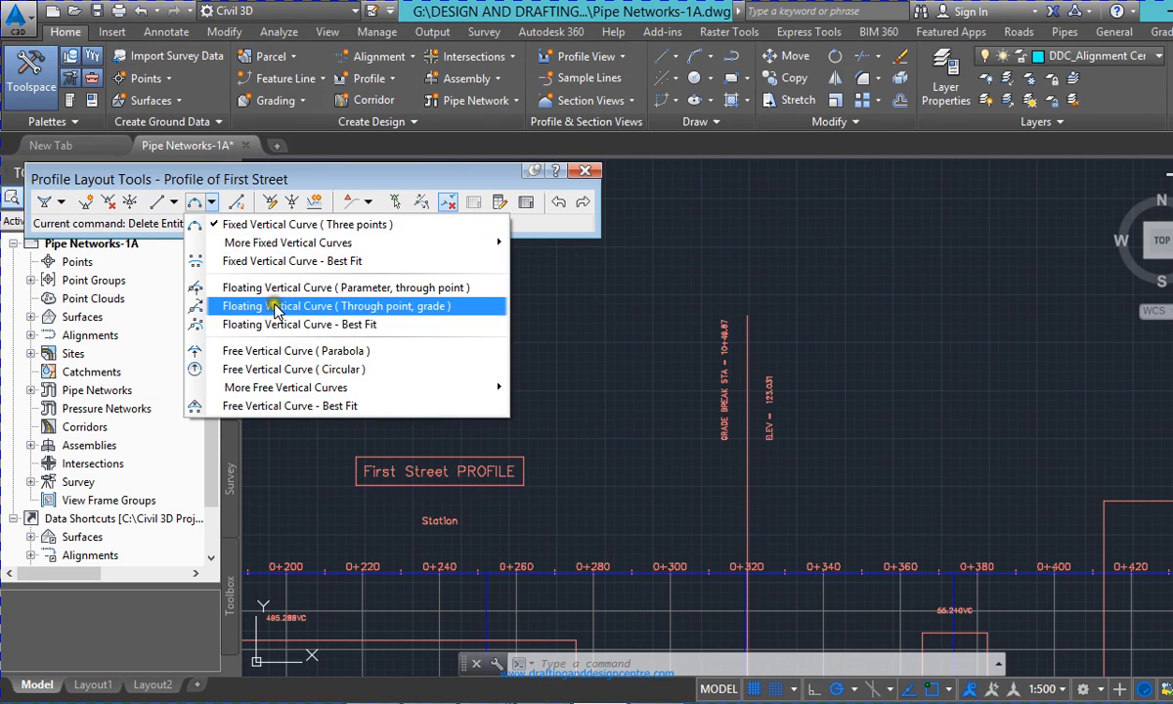
click(252, 352)
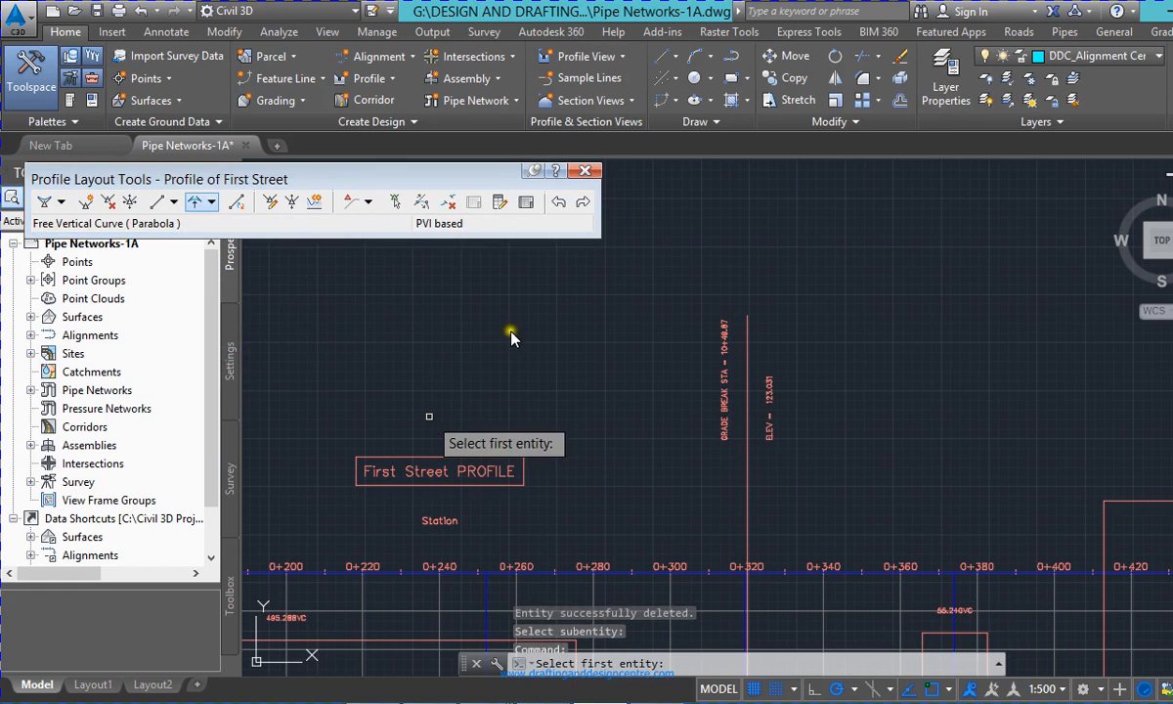
scroll(503, 330, down, 3)
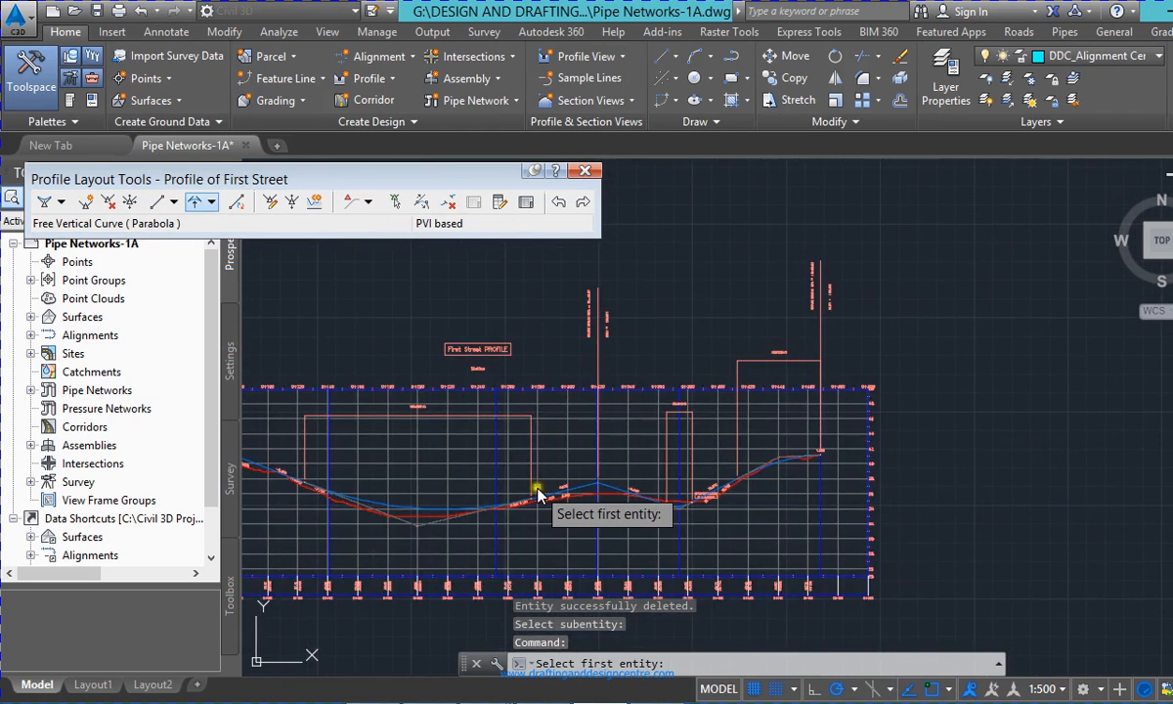
scroll(536, 486, up, 5)
click(587, 490)
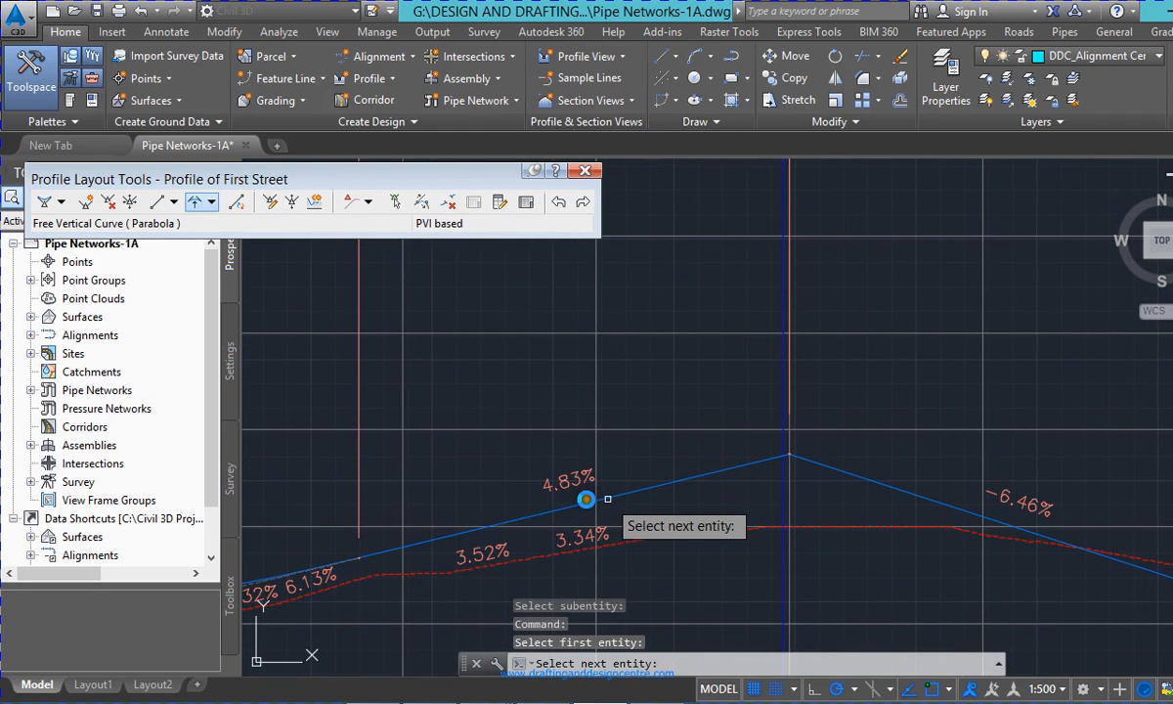
click(893, 483)
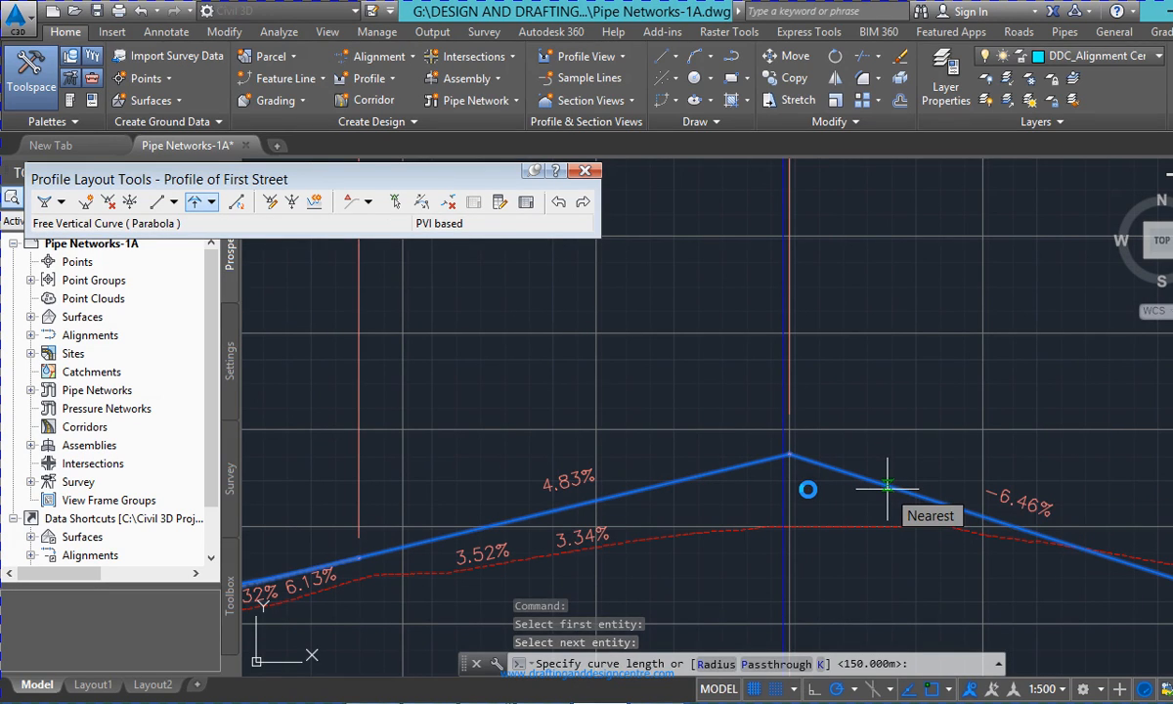
text(5)
key(Return)
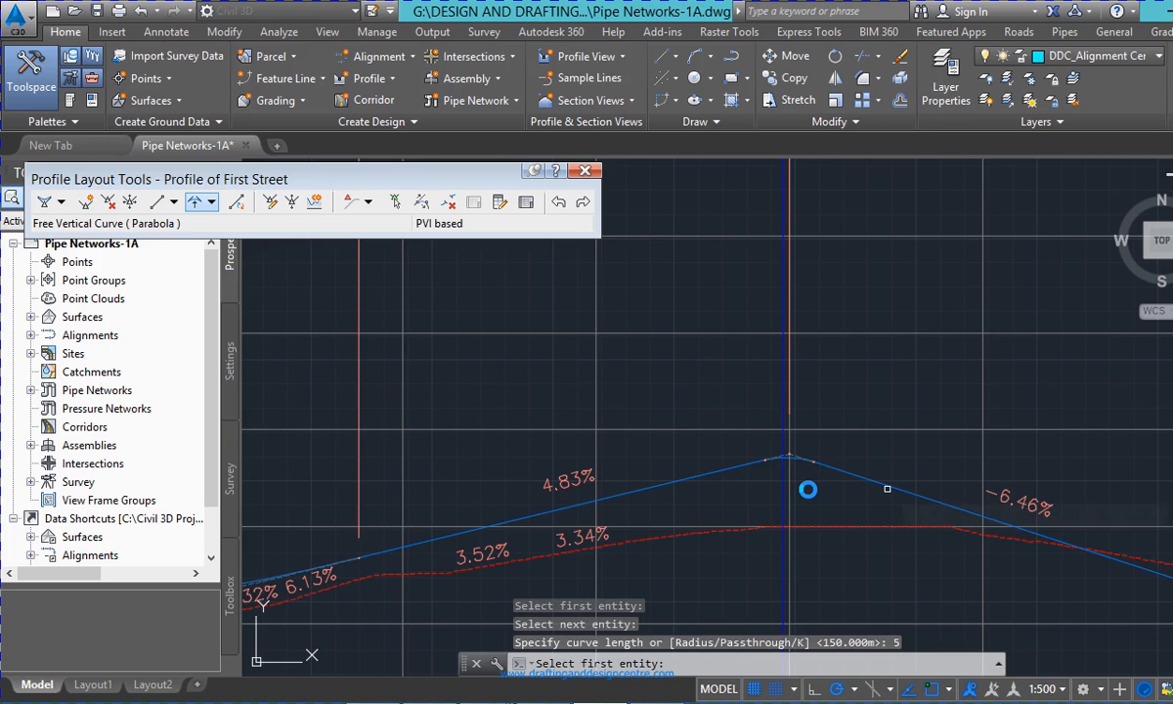
key(Escape)
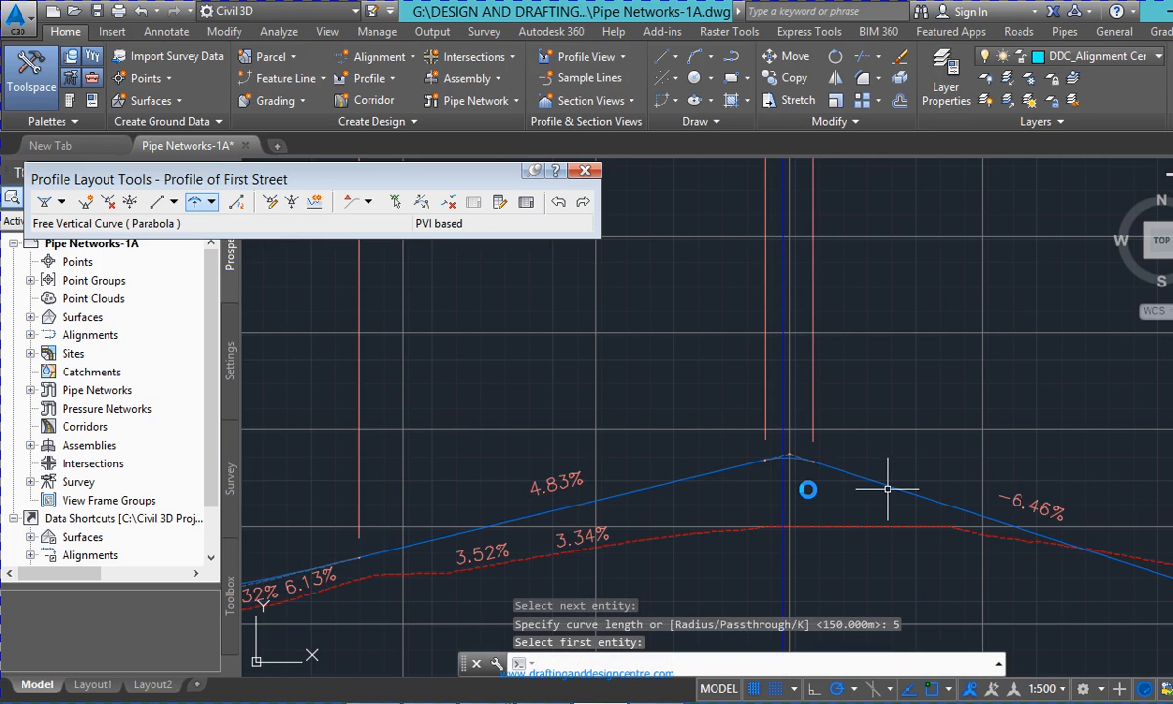
- Check the crest curve's length label at station 0+320 and its length and K value in the profile entity table
scroll(772, 459, down, 3)
scroll(767, 454, down, 2)
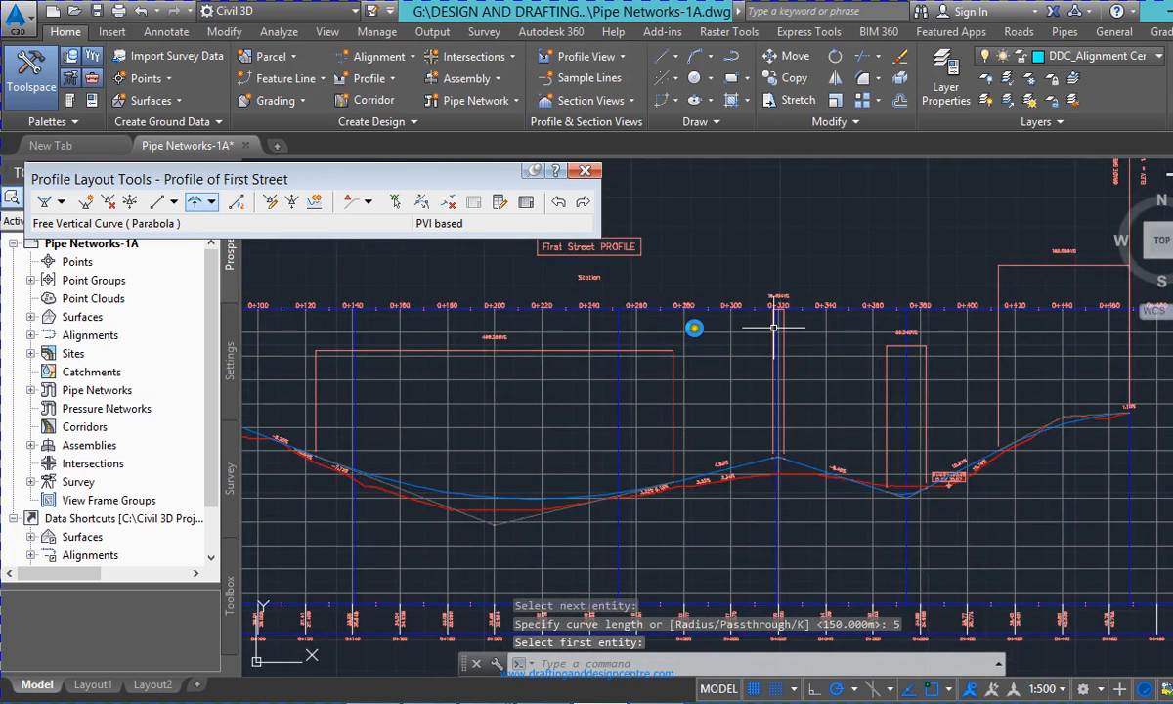
scroll(775, 313, up, 6)
scroll(767, 366, down, 2)
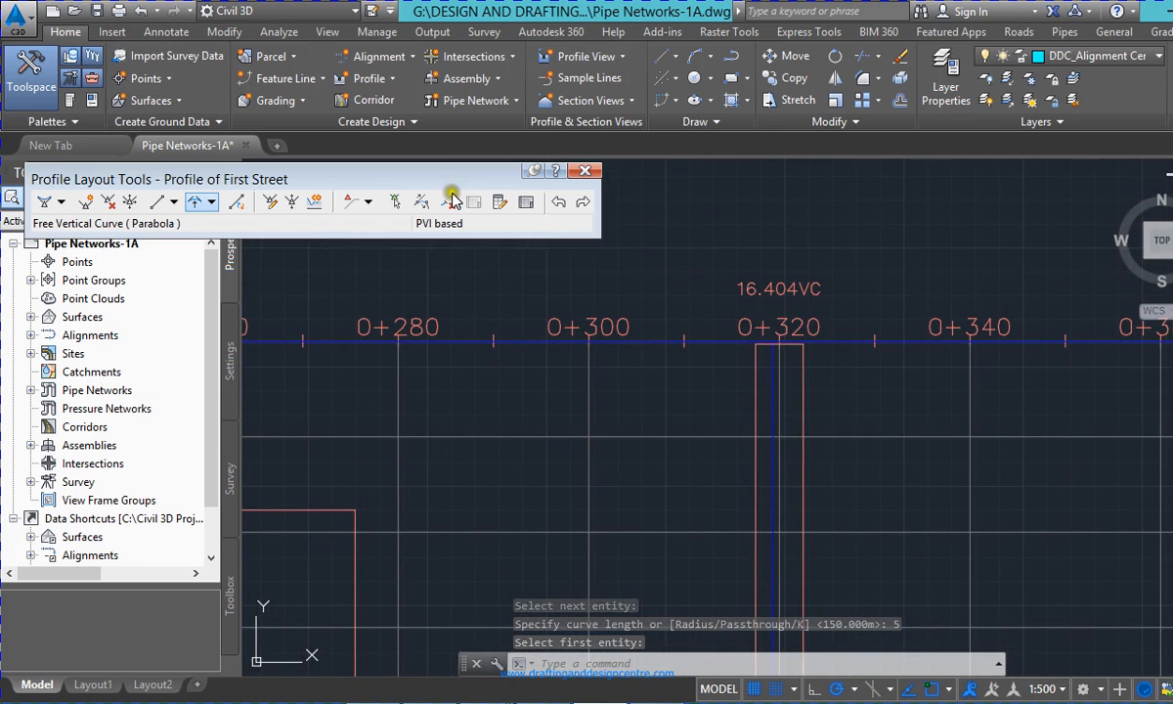
click(525, 203)
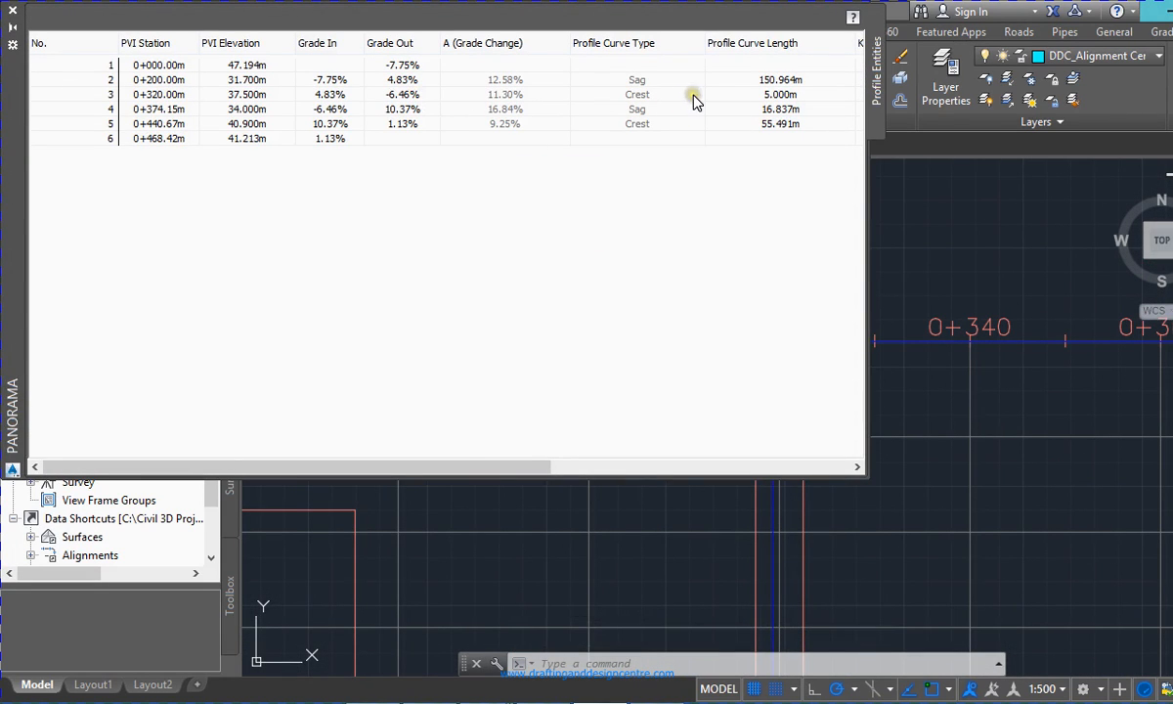
drag(325, 470, 475, 470)
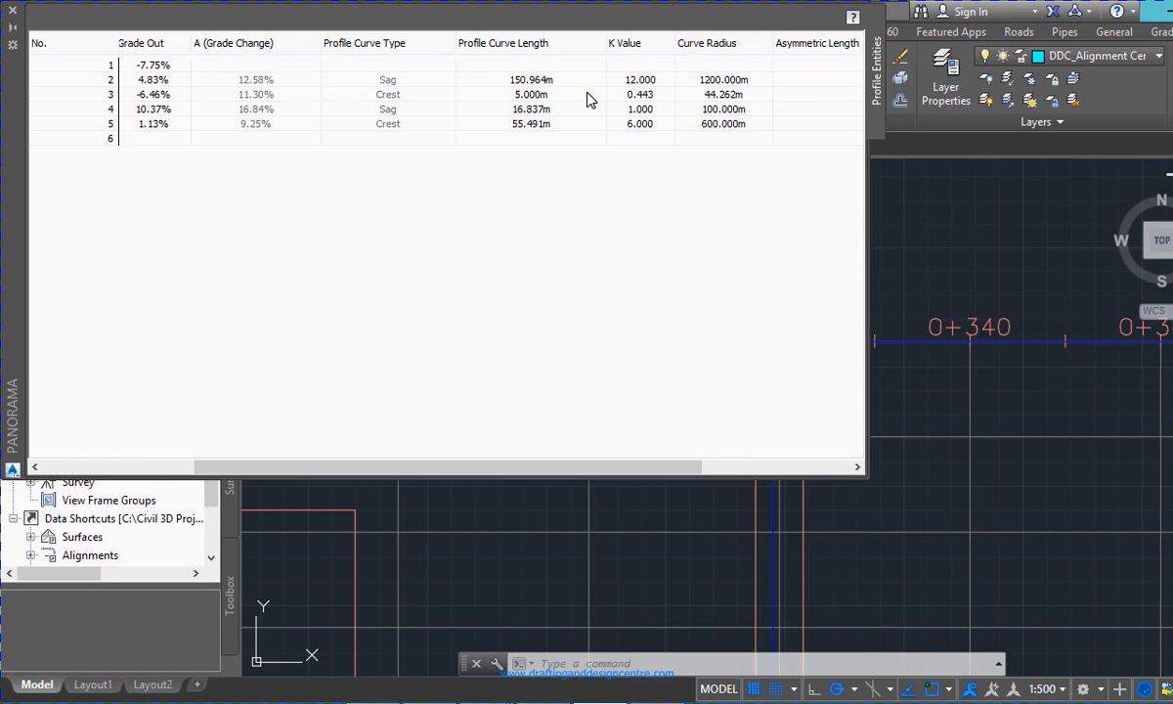
click(418, 92)
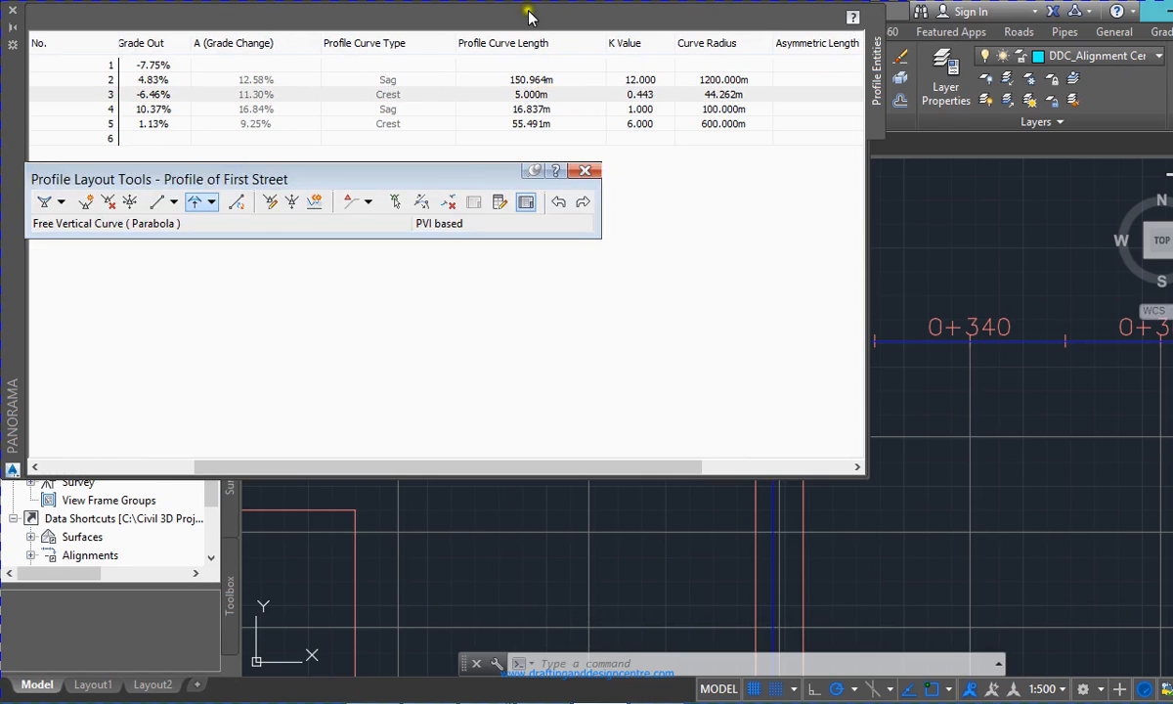
click(13, 10)
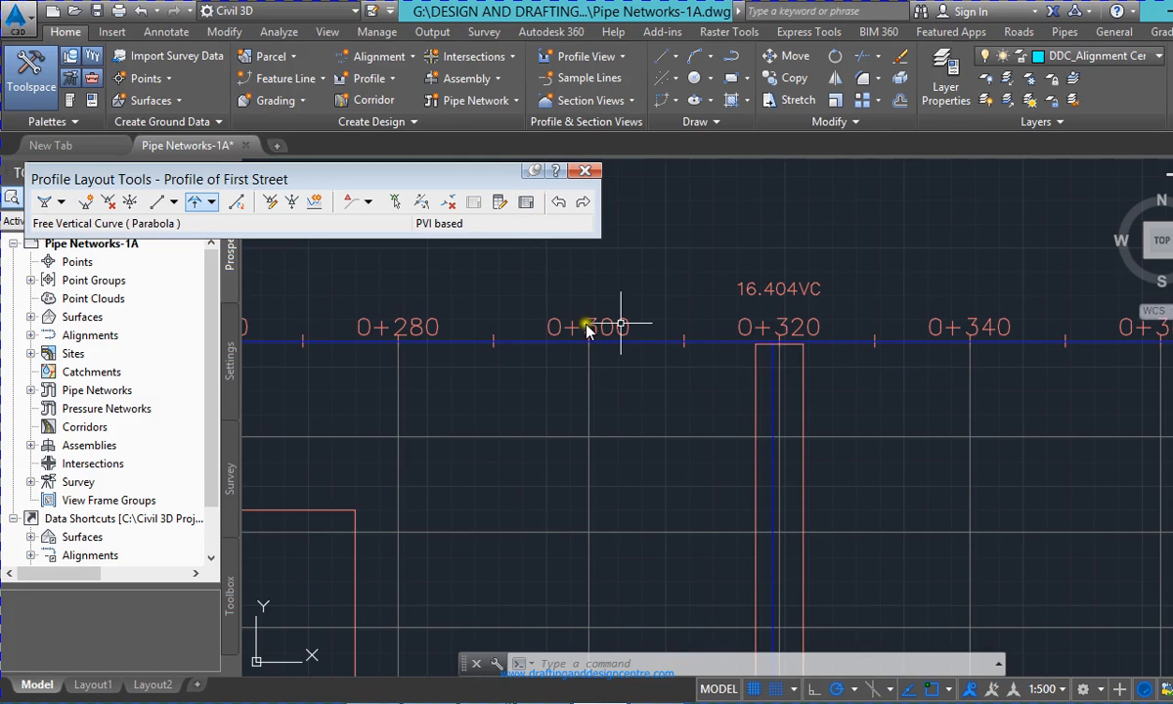
- Delete the 5 m crest curve at station 0+320
scroll(950, 544, down, 2)
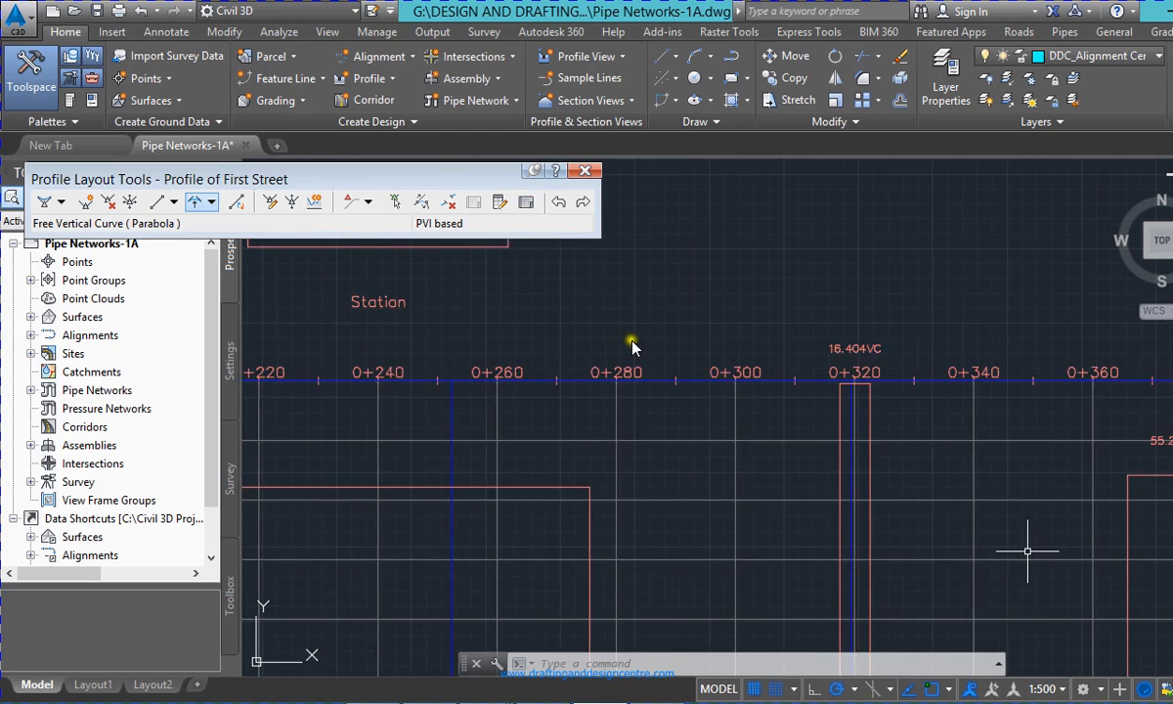
scroll(824, 502, down, 3)
scroll(695, 511, up, 6)
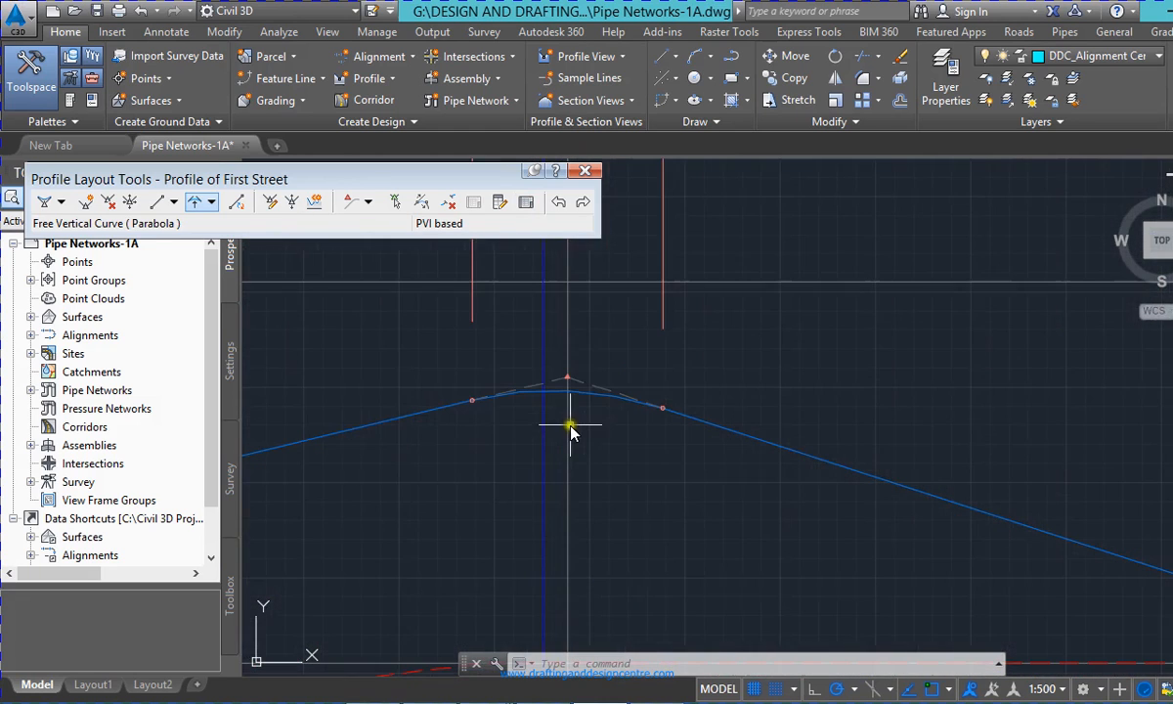
click(448, 202)
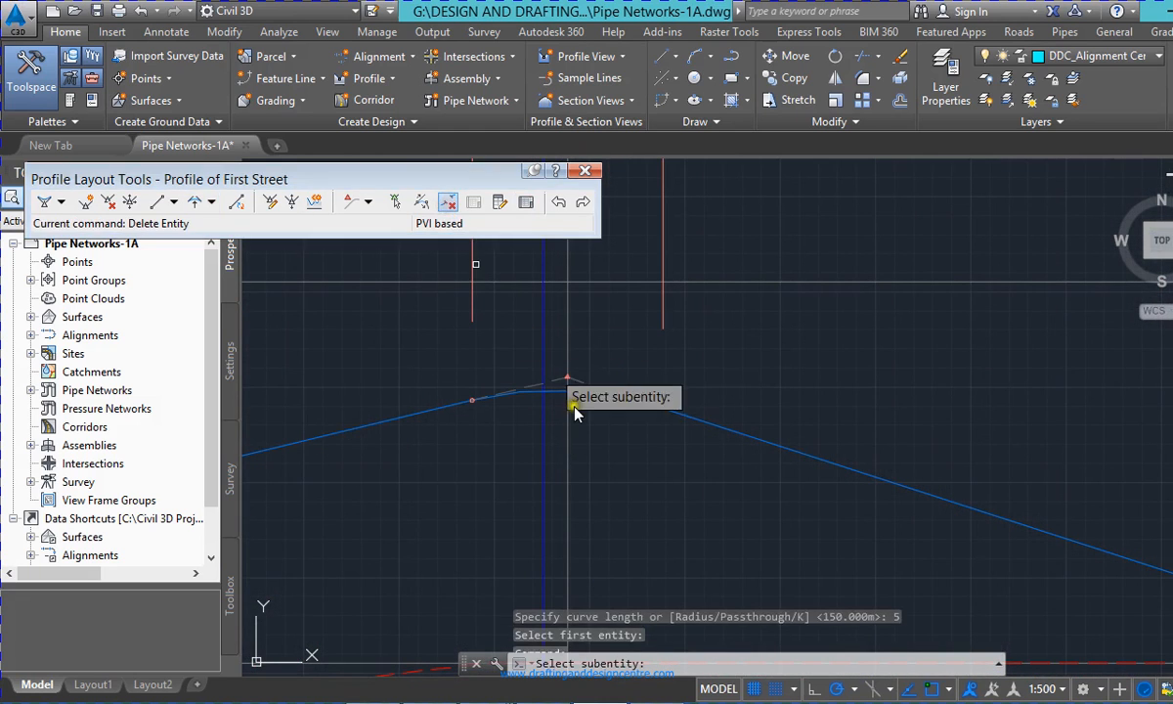
click(573, 393)
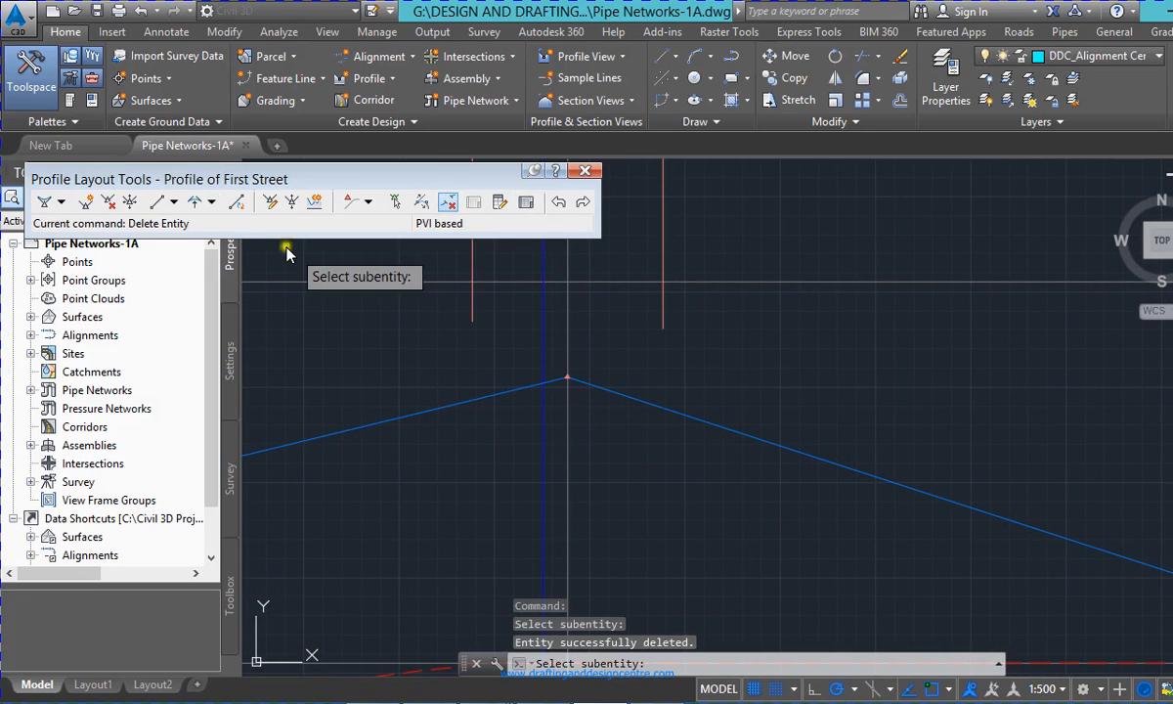
- Add a free parabolic vertical curve by K value between the tangents meeting at 0+320, trying 14 and 10 before entering 5
click(195, 203)
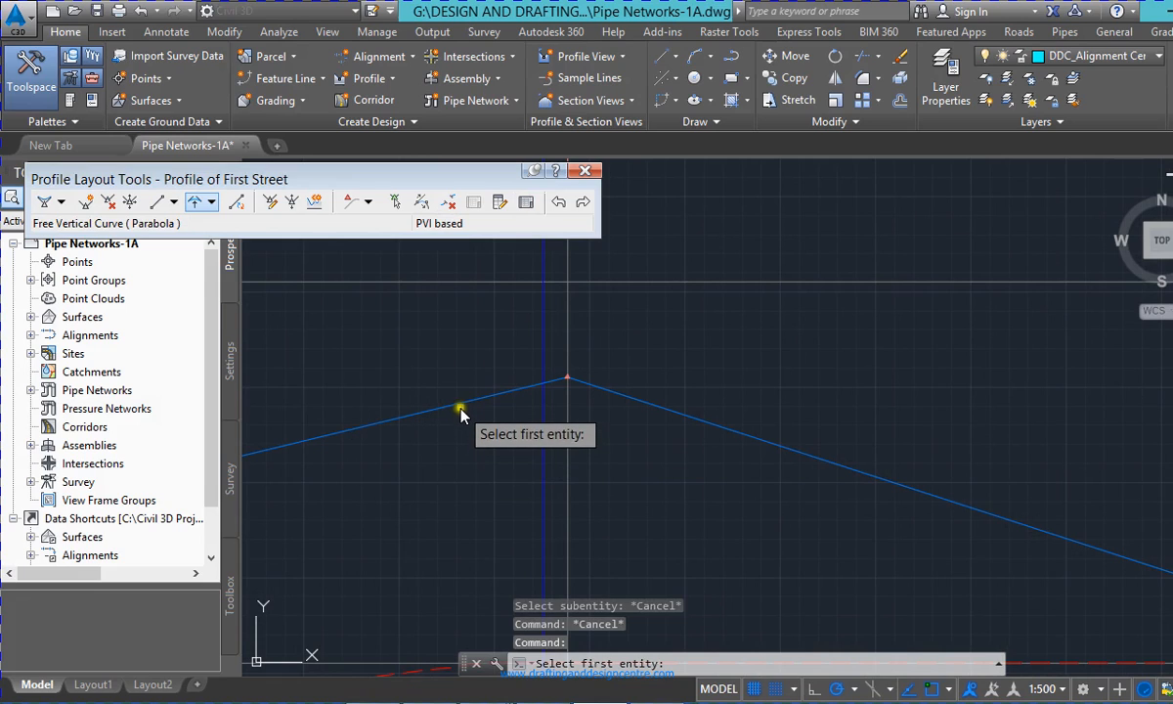
click(461, 409)
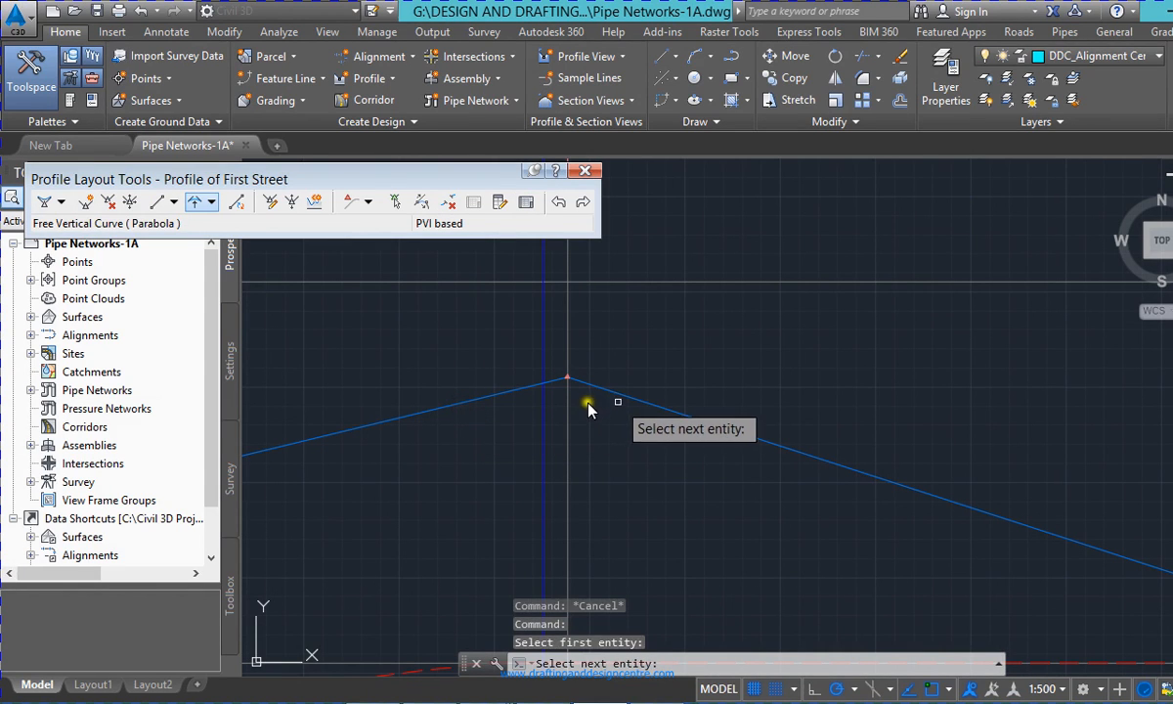
click(624, 397)
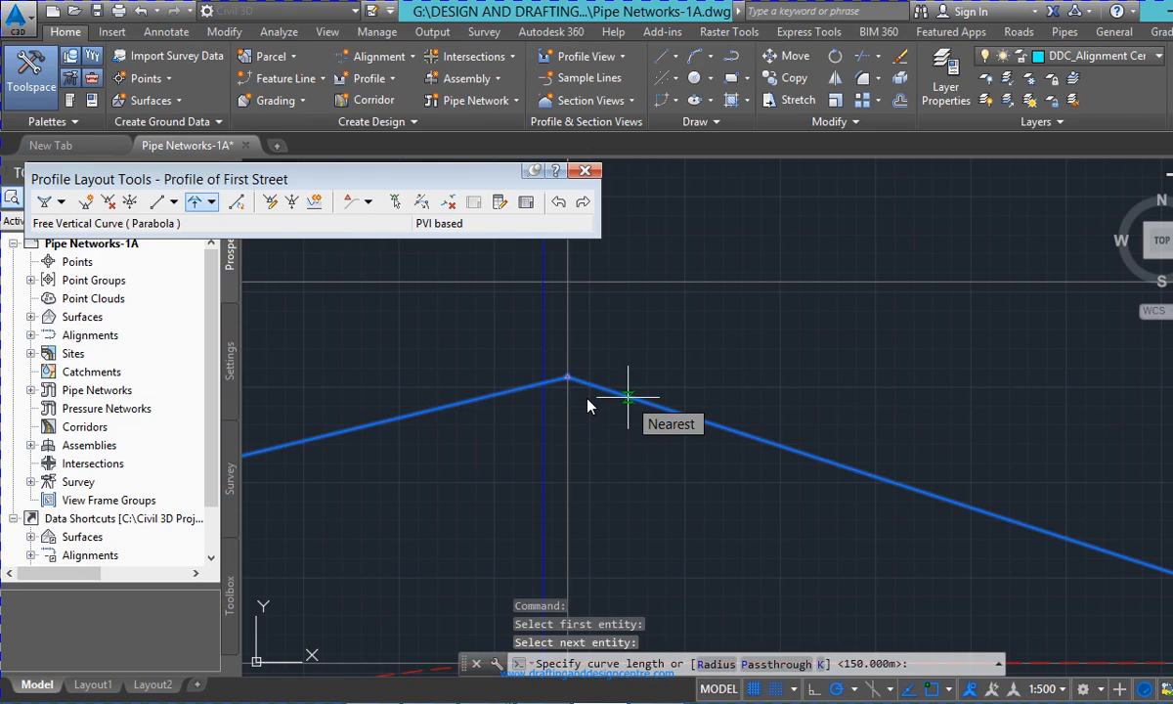
text(K)
key(Return)
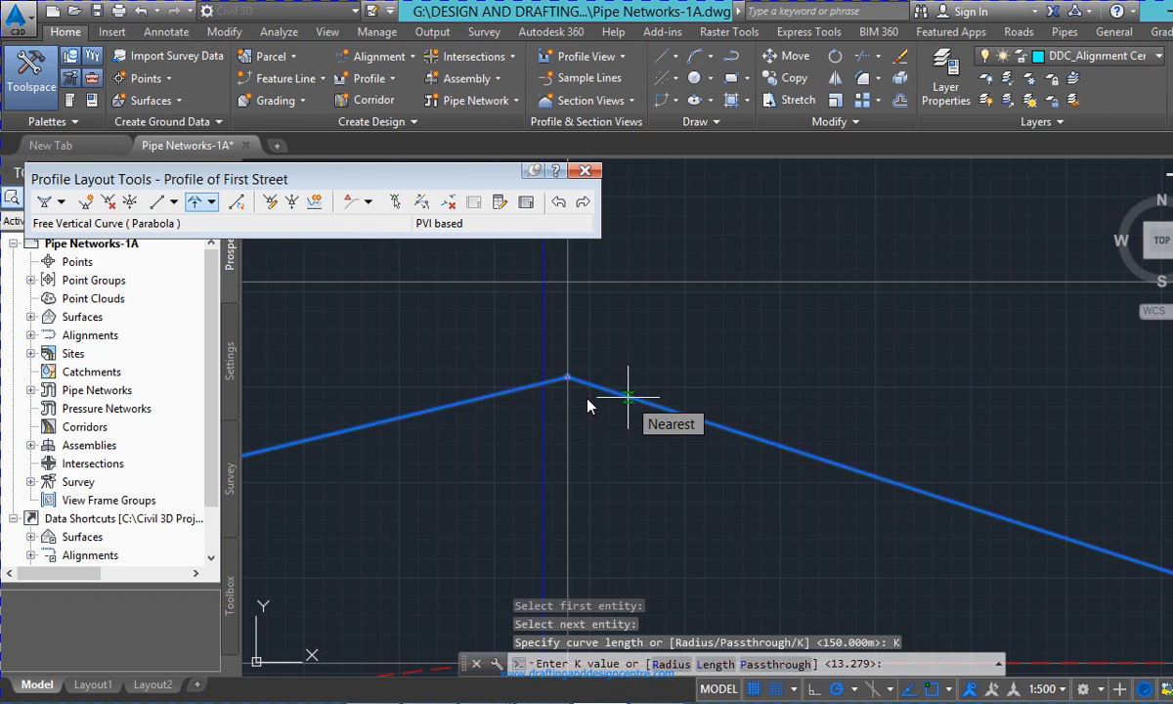
text(14)
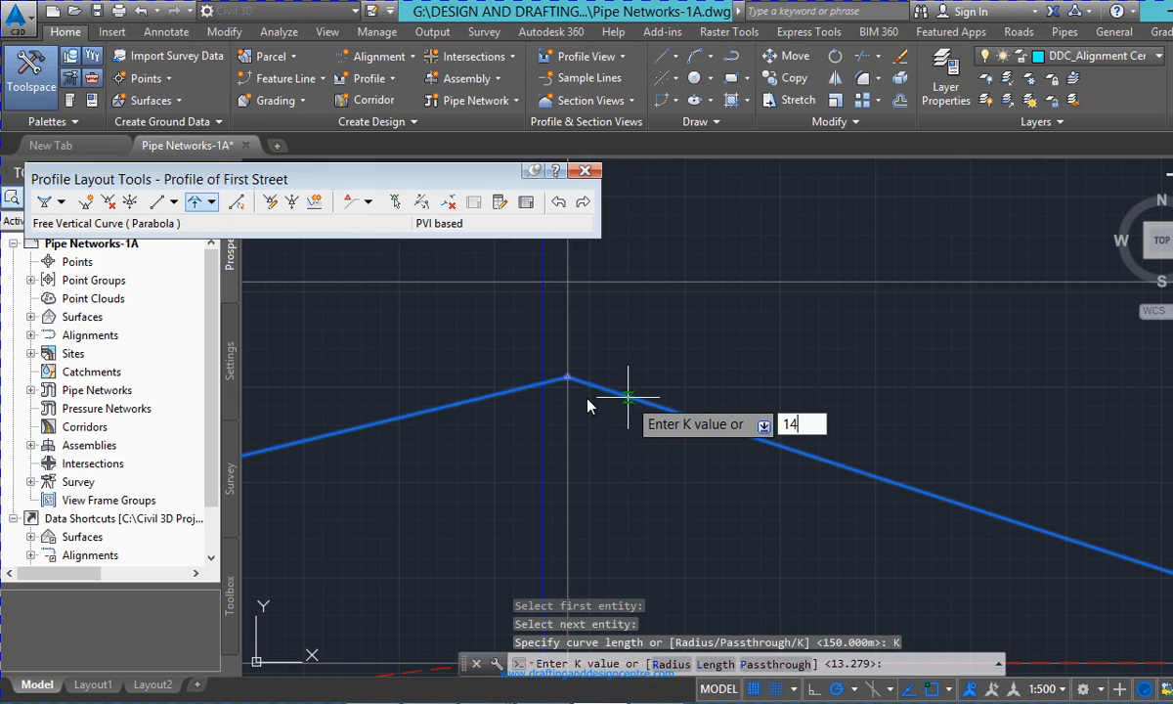
key(Return)
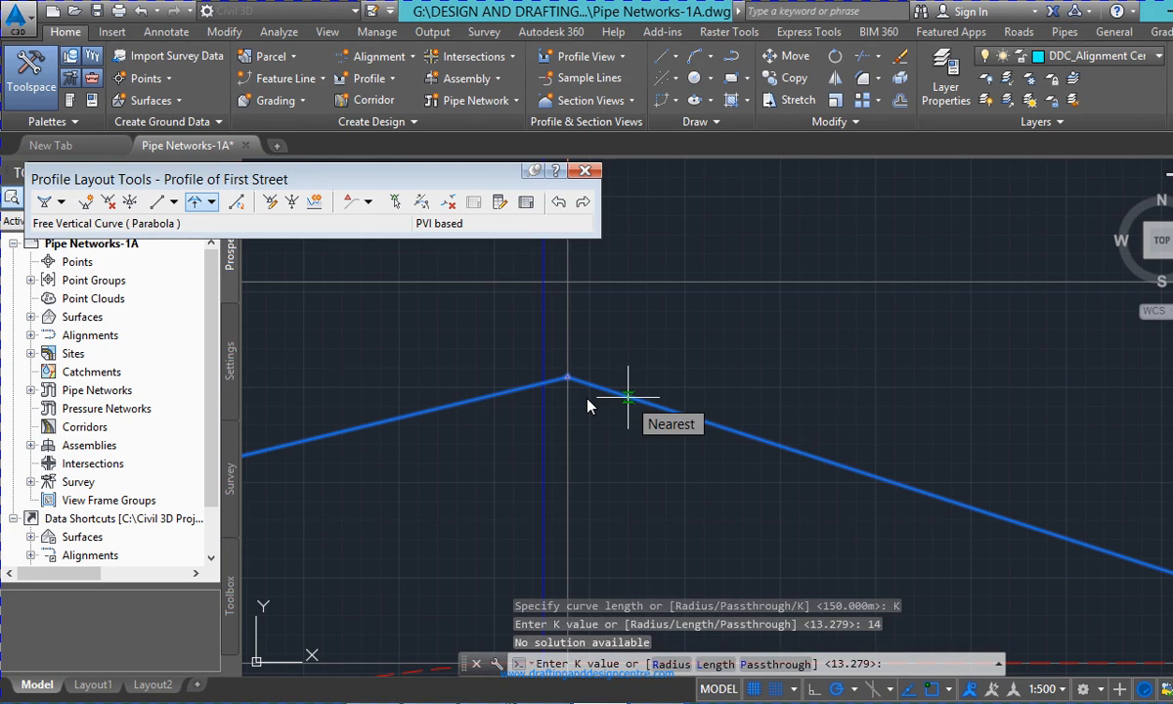
text(10)
key(Return)
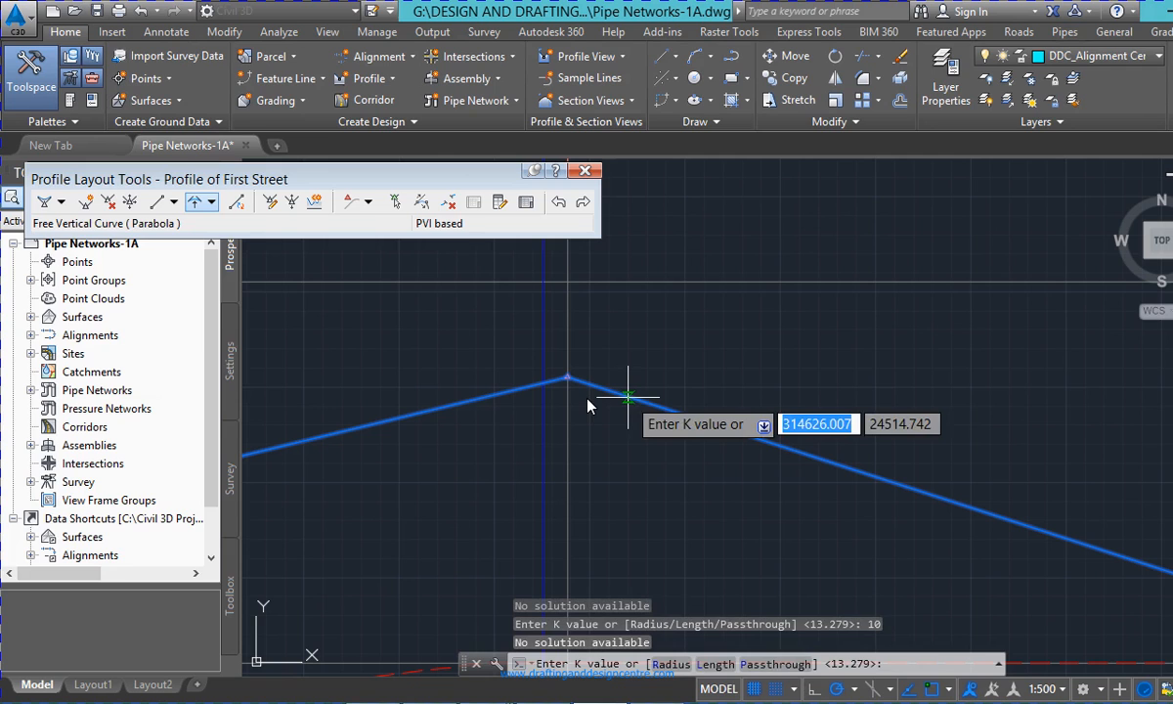
text(5)
key(Return)
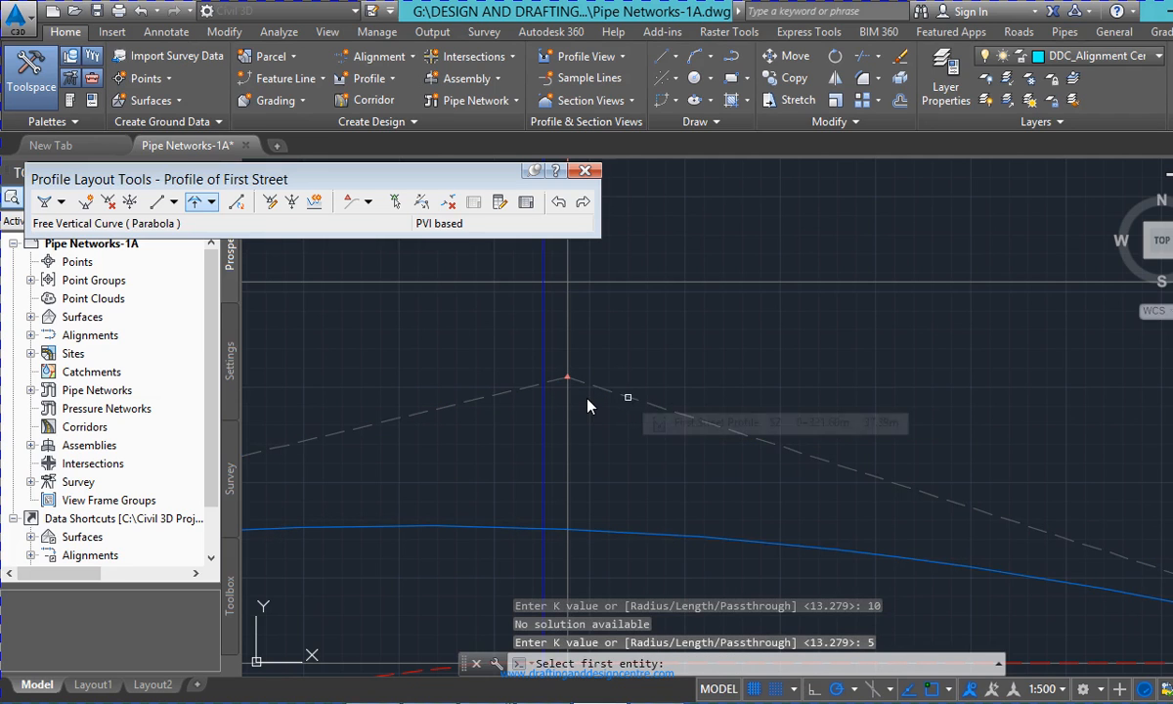
- Check the crest curve around station 0+320, end the free vertical curve command and close the profile layout tools
scroll(587, 405, down, 5)
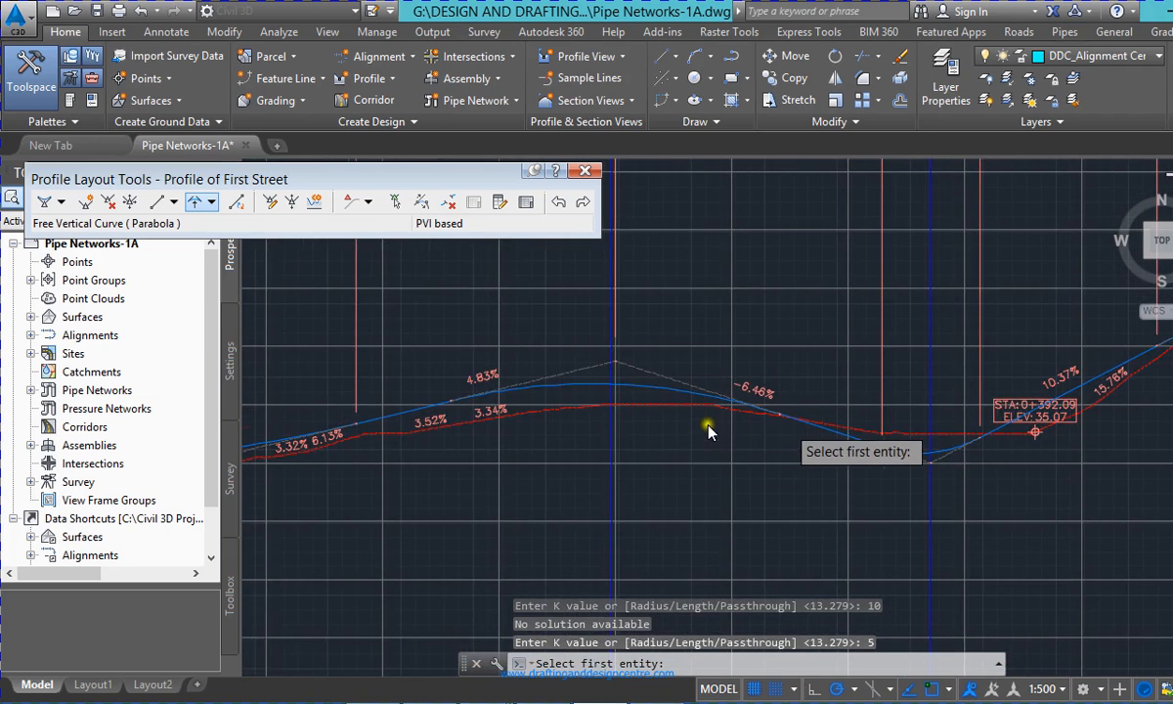
scroll(708, 432, up, 5)
scroll(759, 476, down, 3)
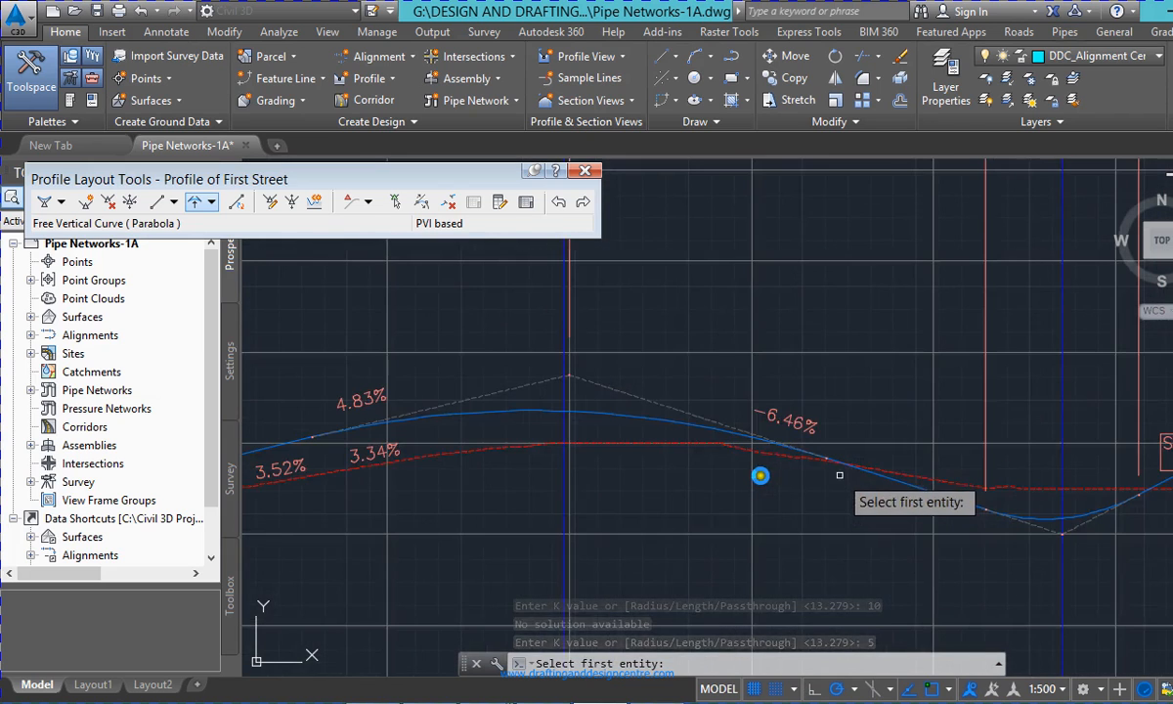
key(Escape)
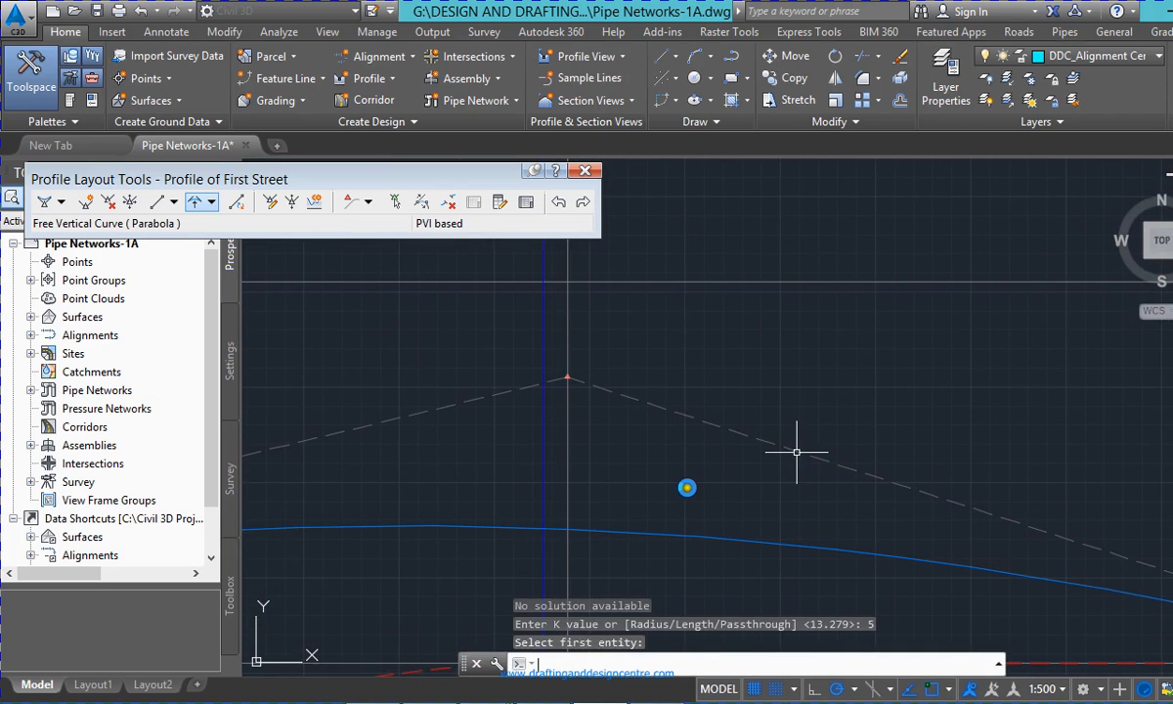
scroll(751, 431, down, 3)
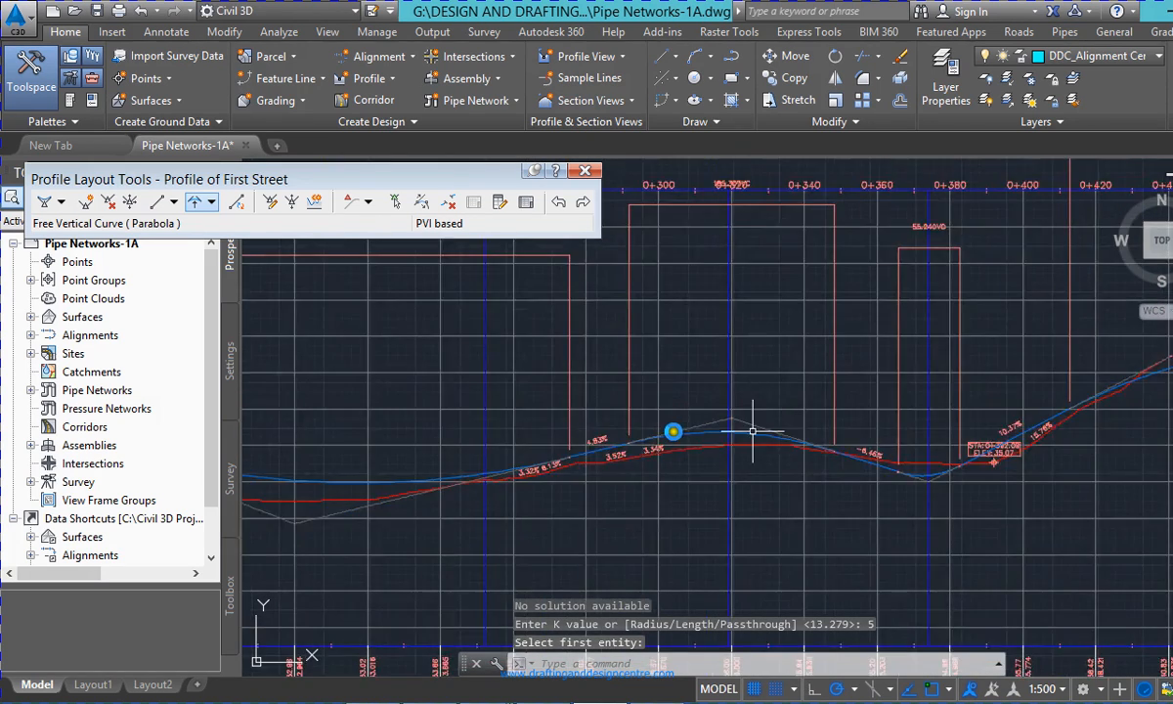
scroll(727, 405, down, 4)
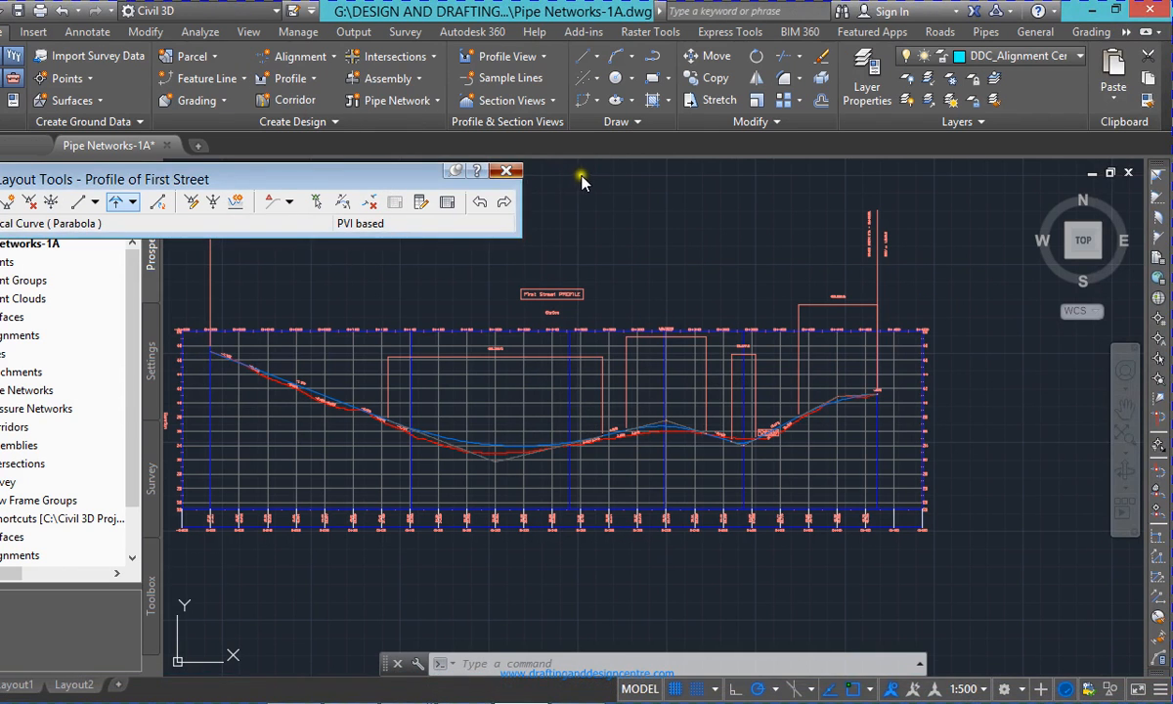
key(Escape)
key(Escape)
- Review the station range, elevation range and profile list in the First Street profile view properties, leaving them unchanged
scroll(352, 428, up, 5)
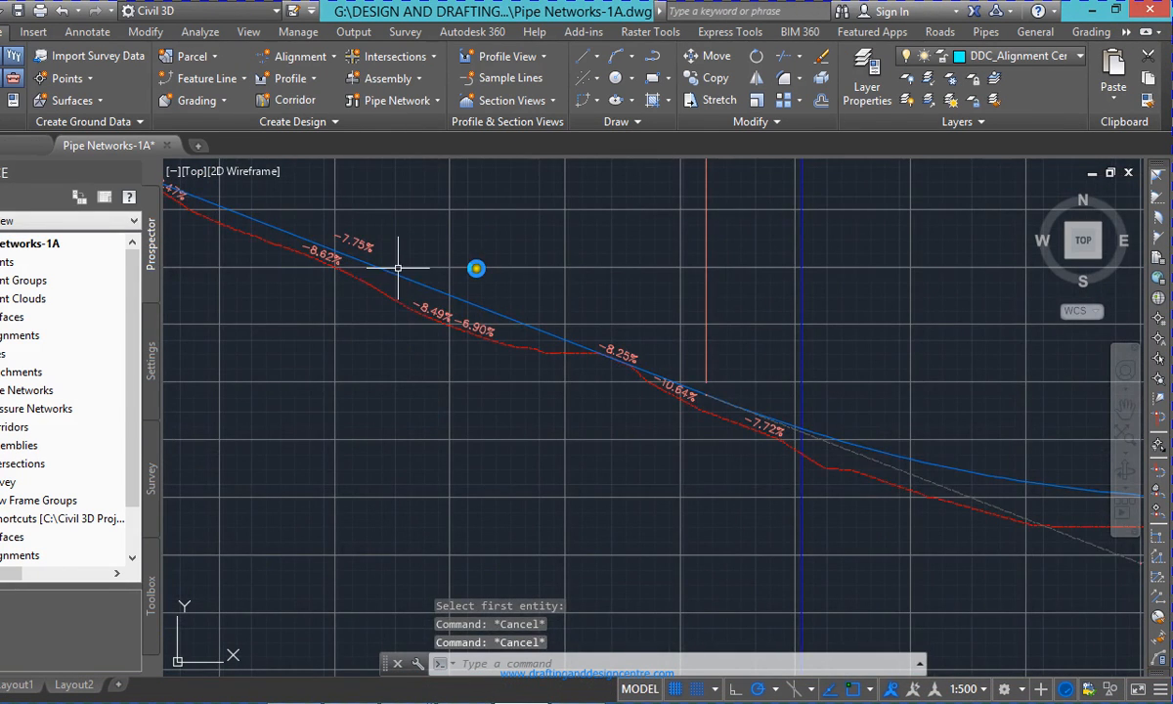
click(472, 292)
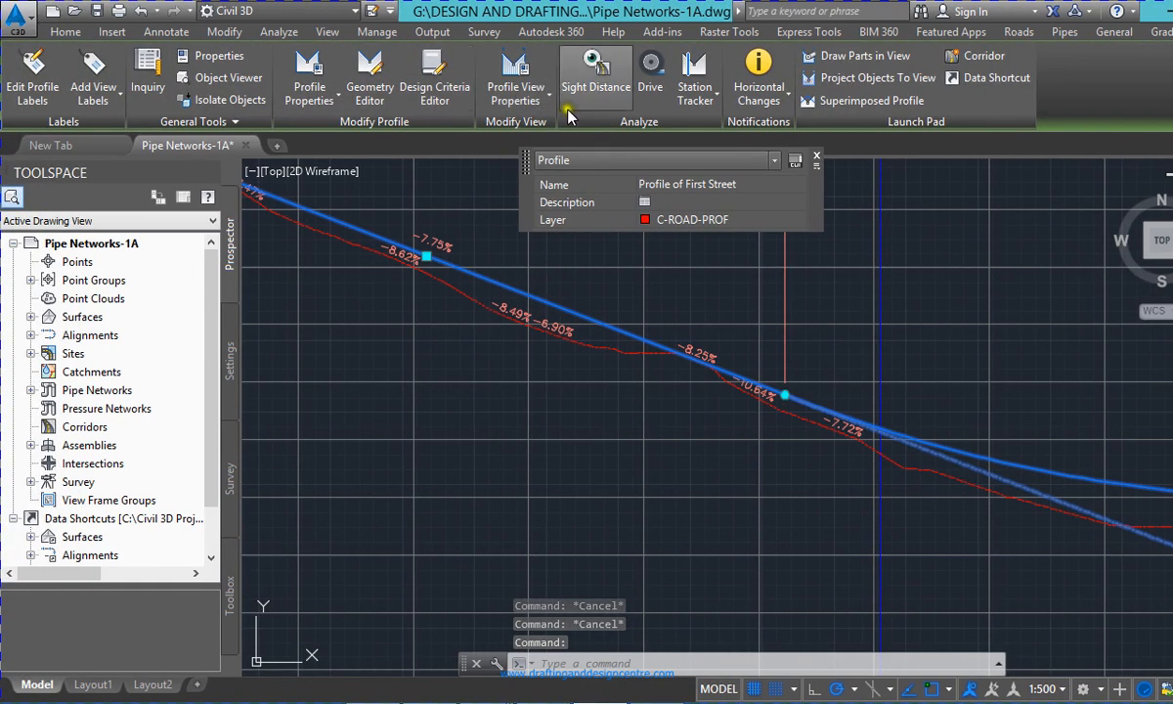
click(521, 110)
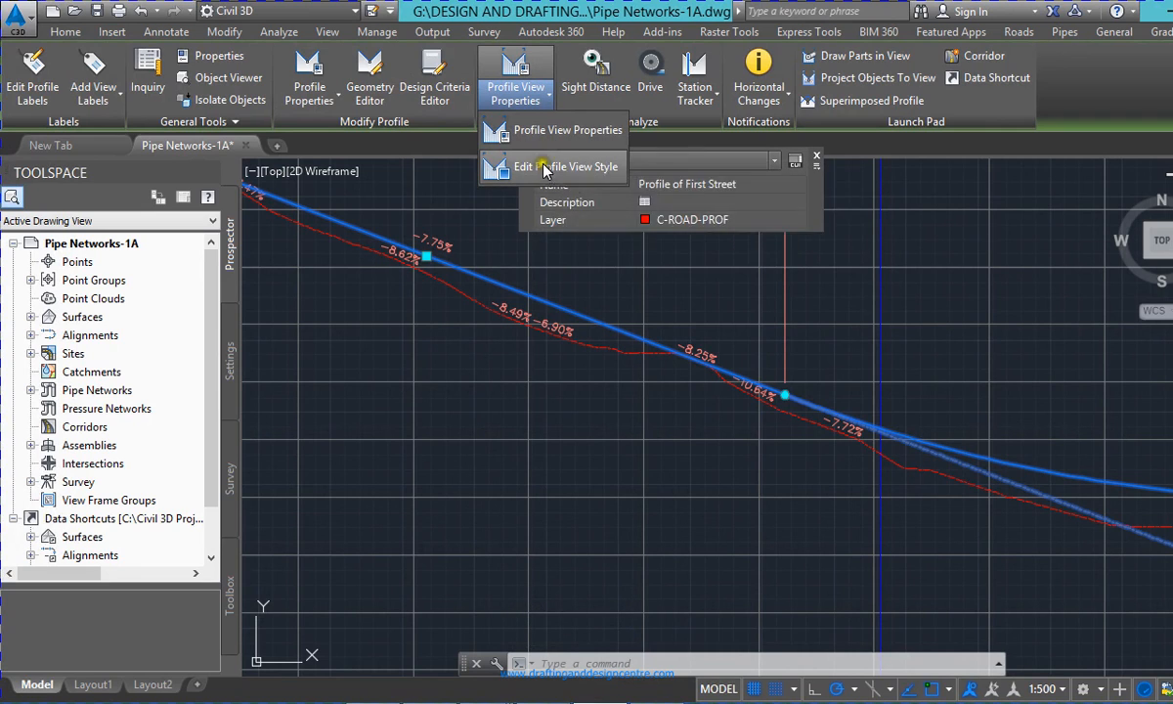
click(541, 130)
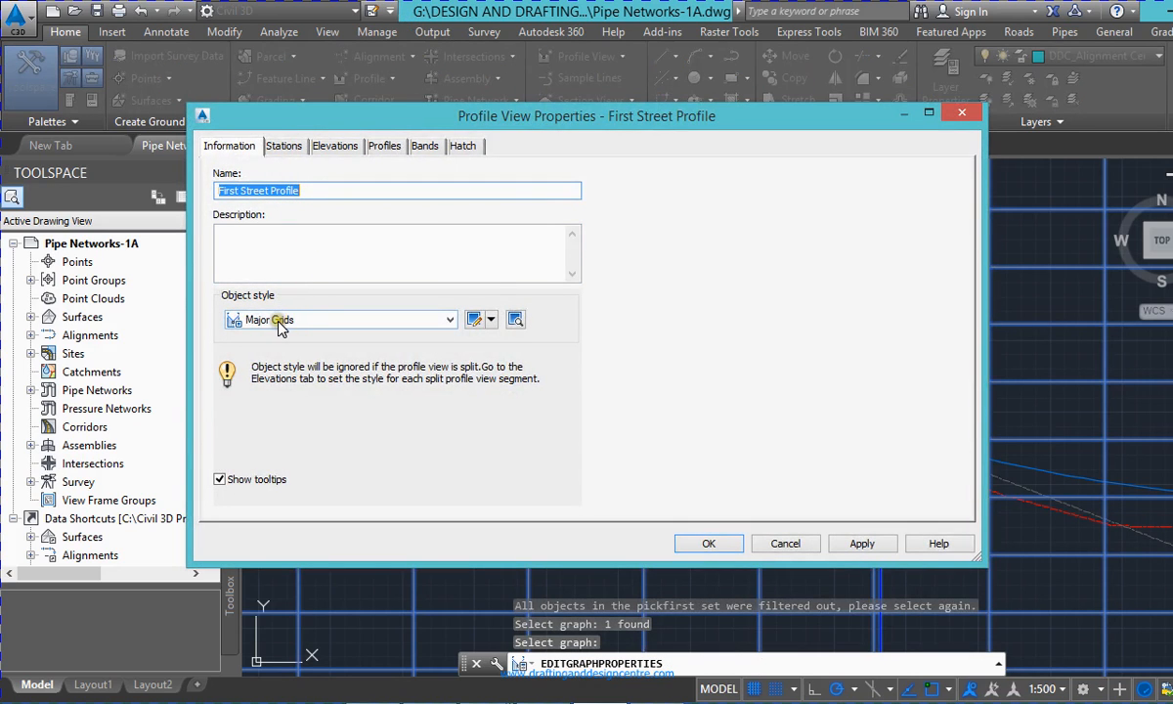
click(283, 147)
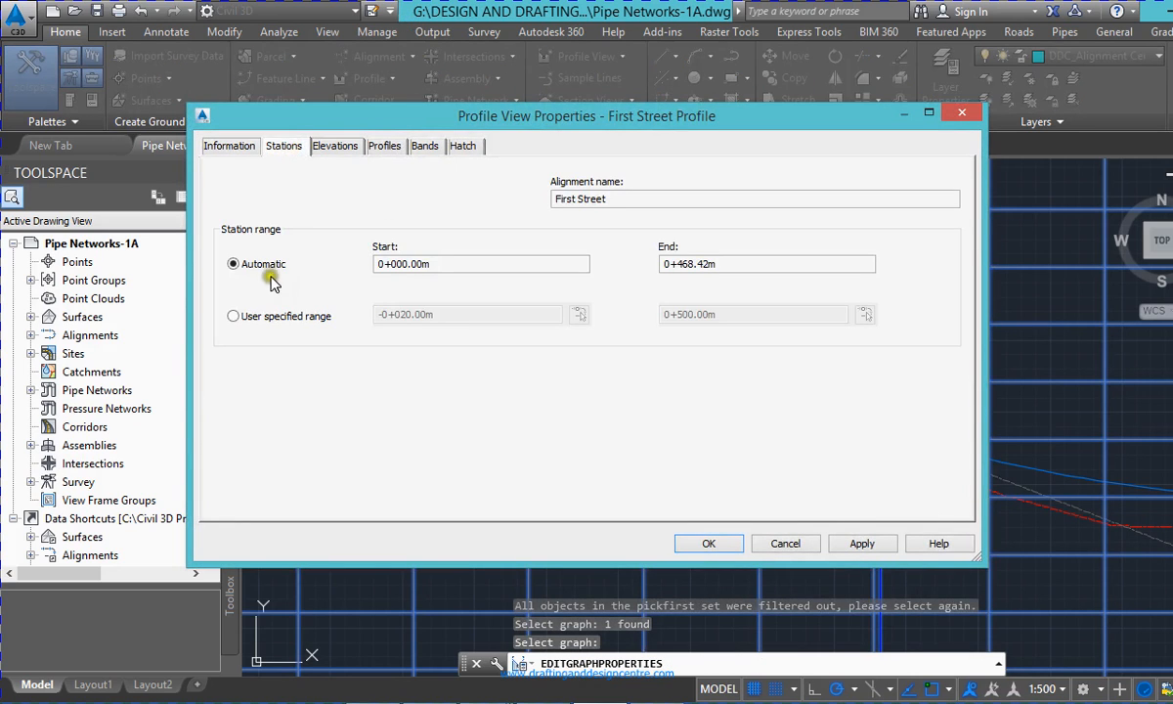
click(337, 148)
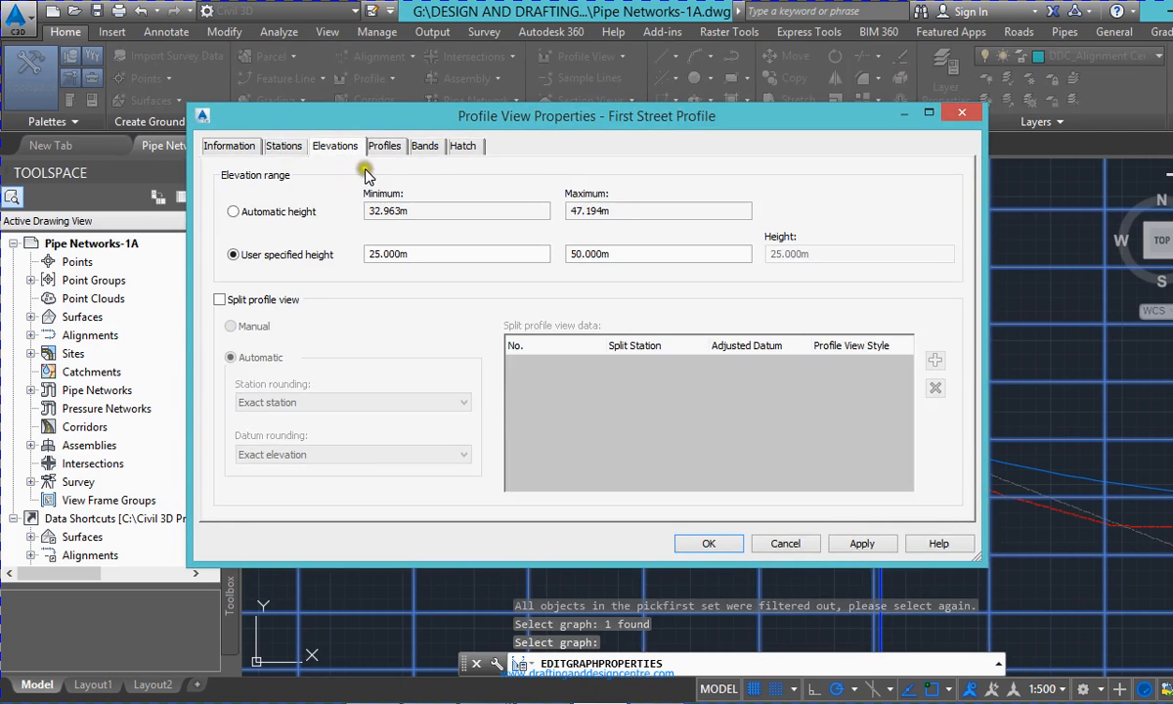
click(384, 147)
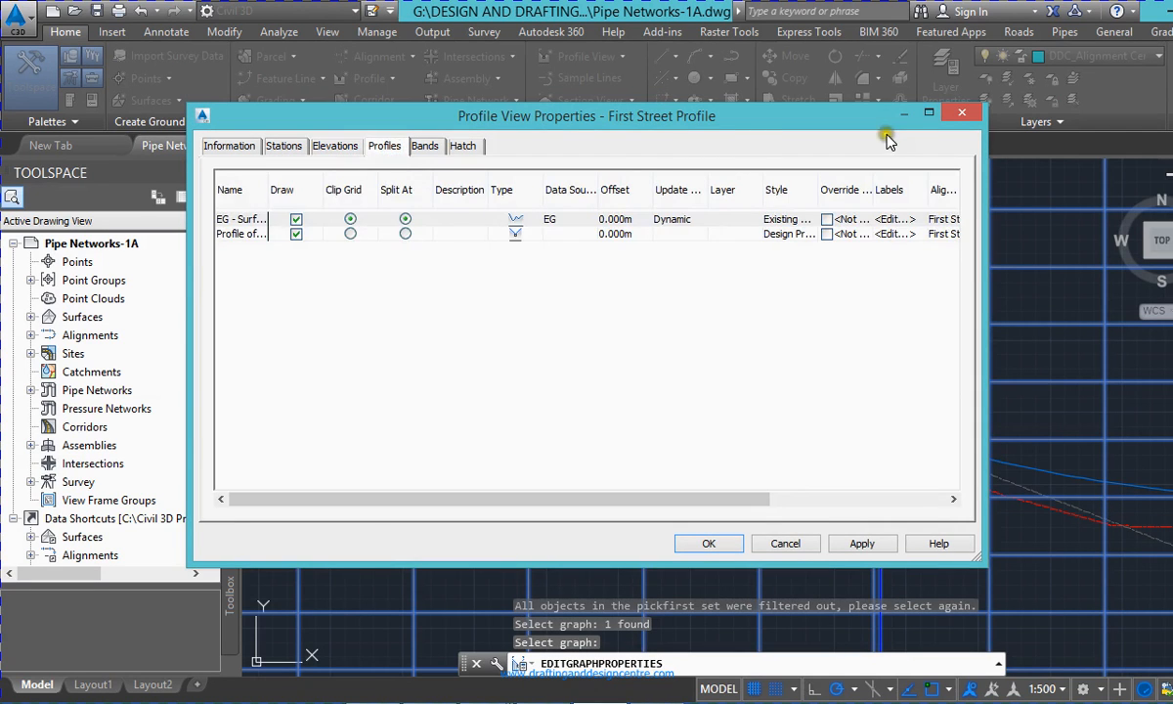
click(962, 113)
key(Escape)
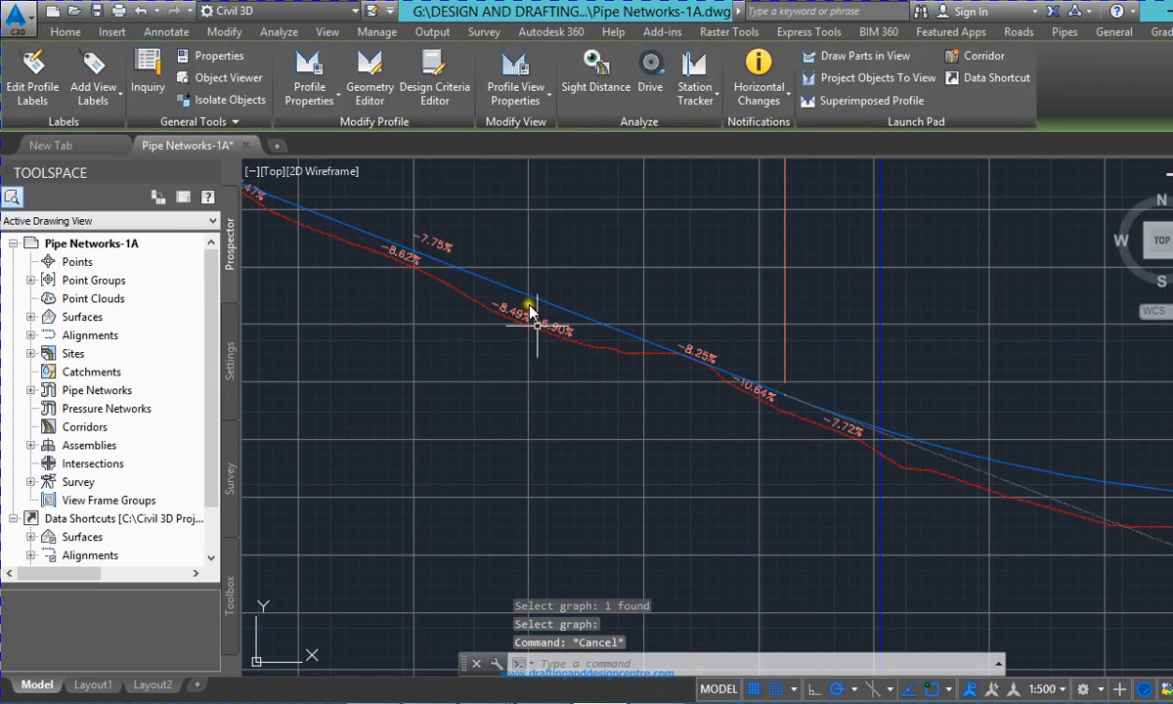
- Review the label set of the First Street design profile and the available label types, widening the type column to read it
click(511, 290)
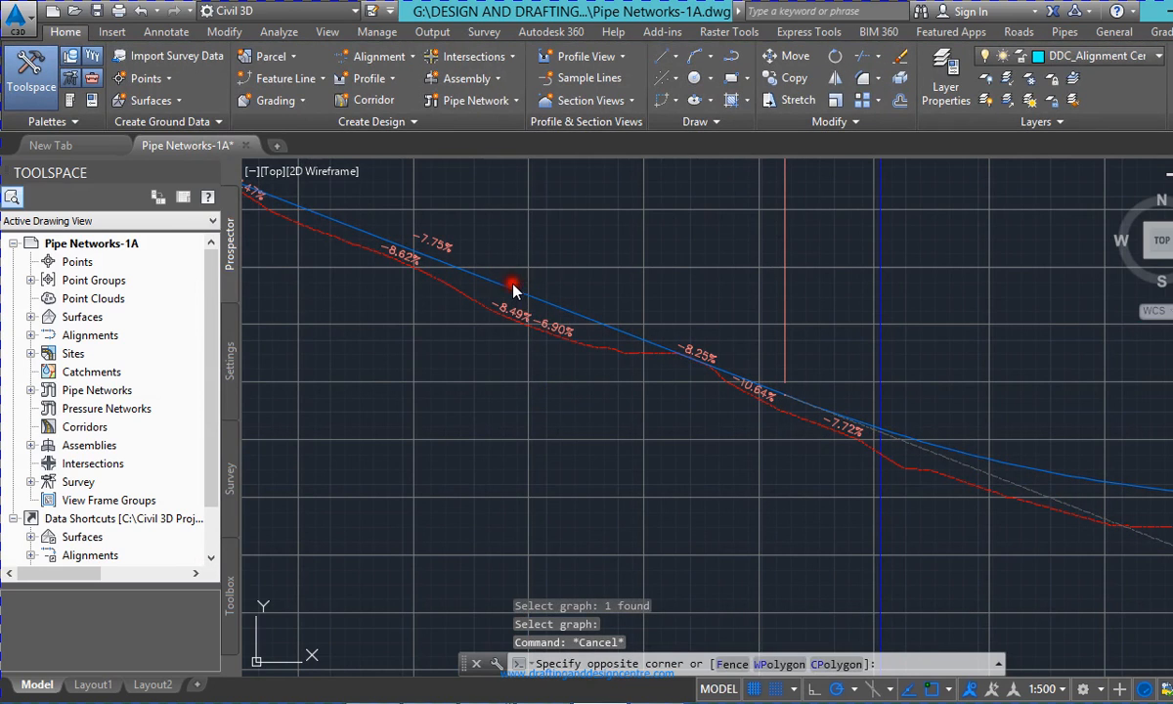
click(478, 317)
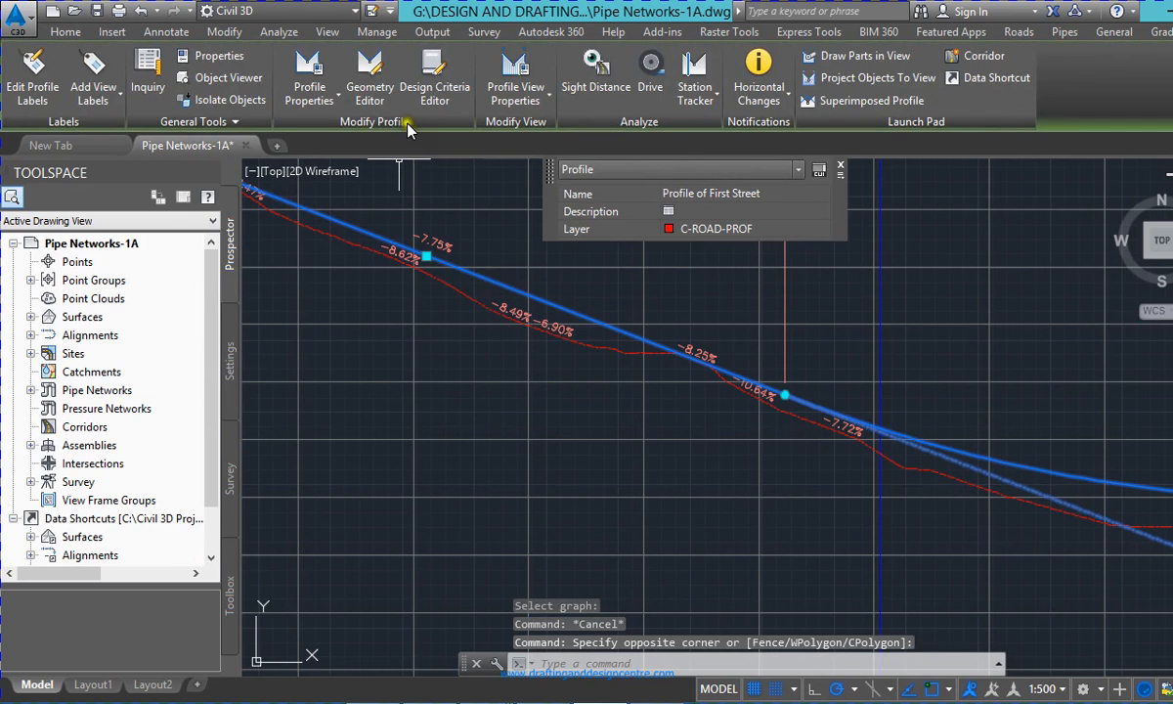
click(516, 112)
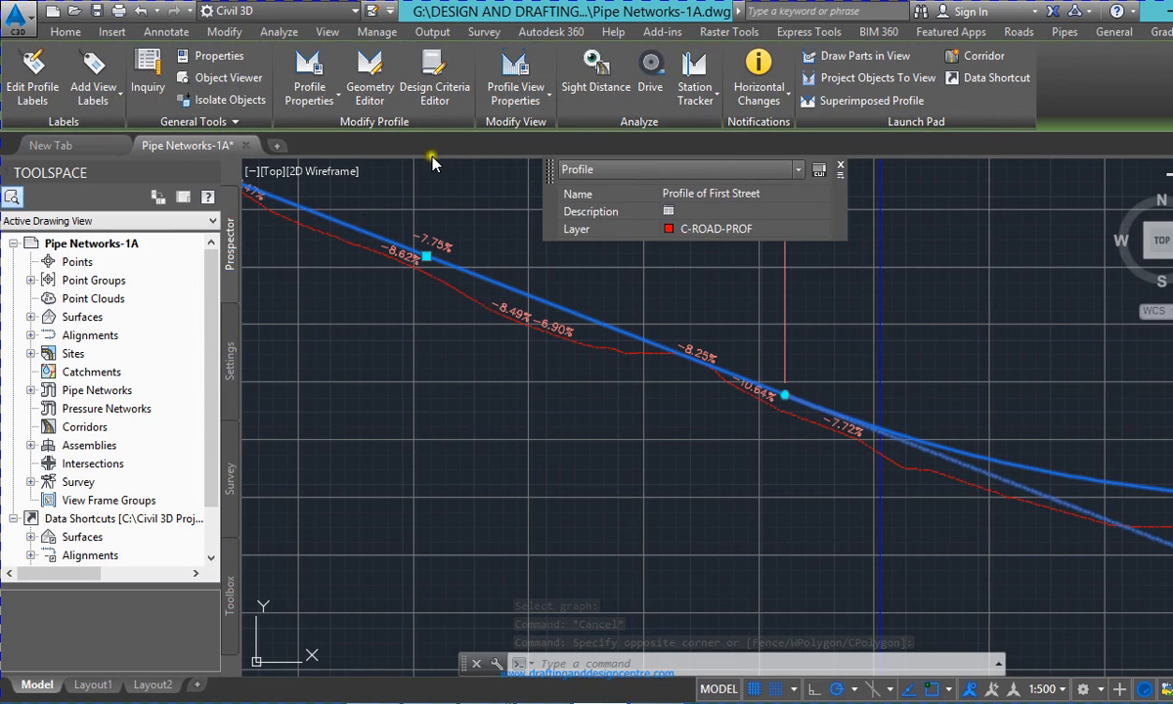
click(33, 98)
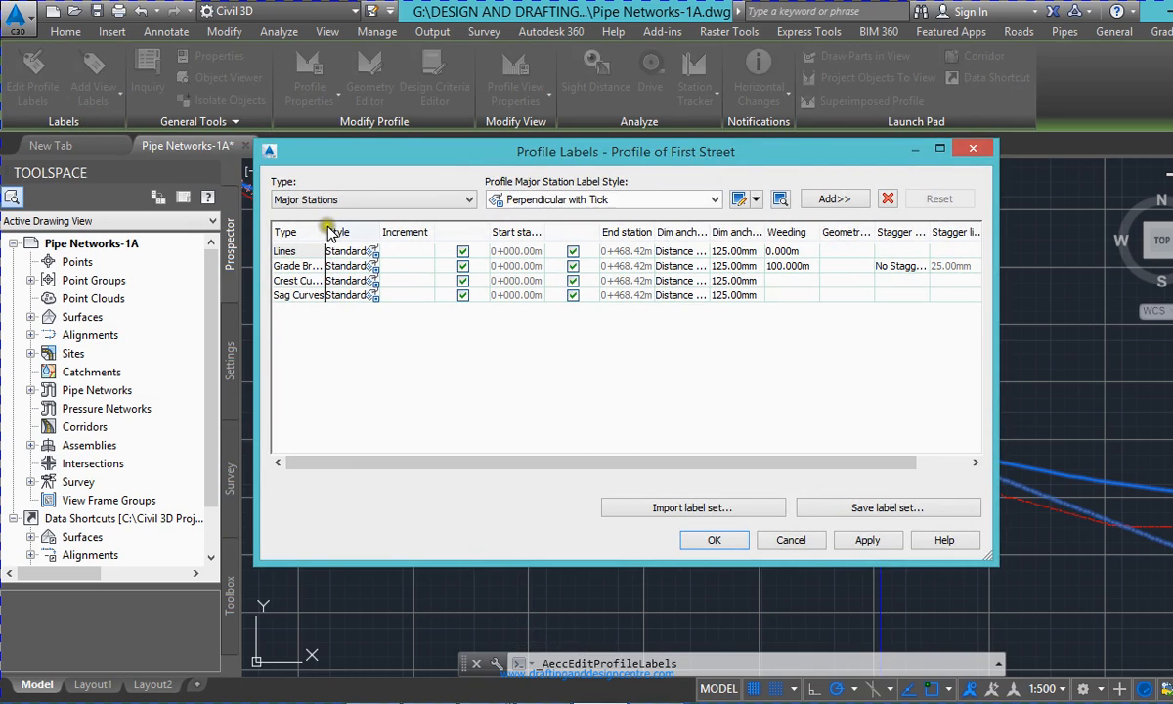
drag(322, 231, 393, 231)
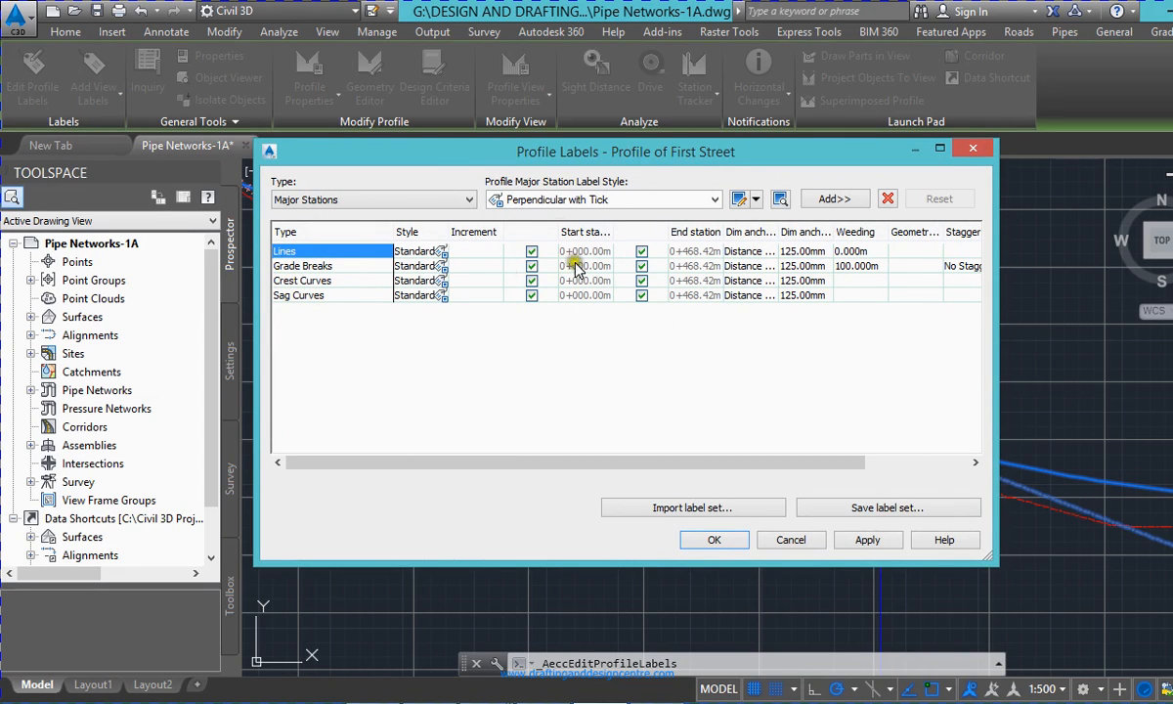
click(429, 201)
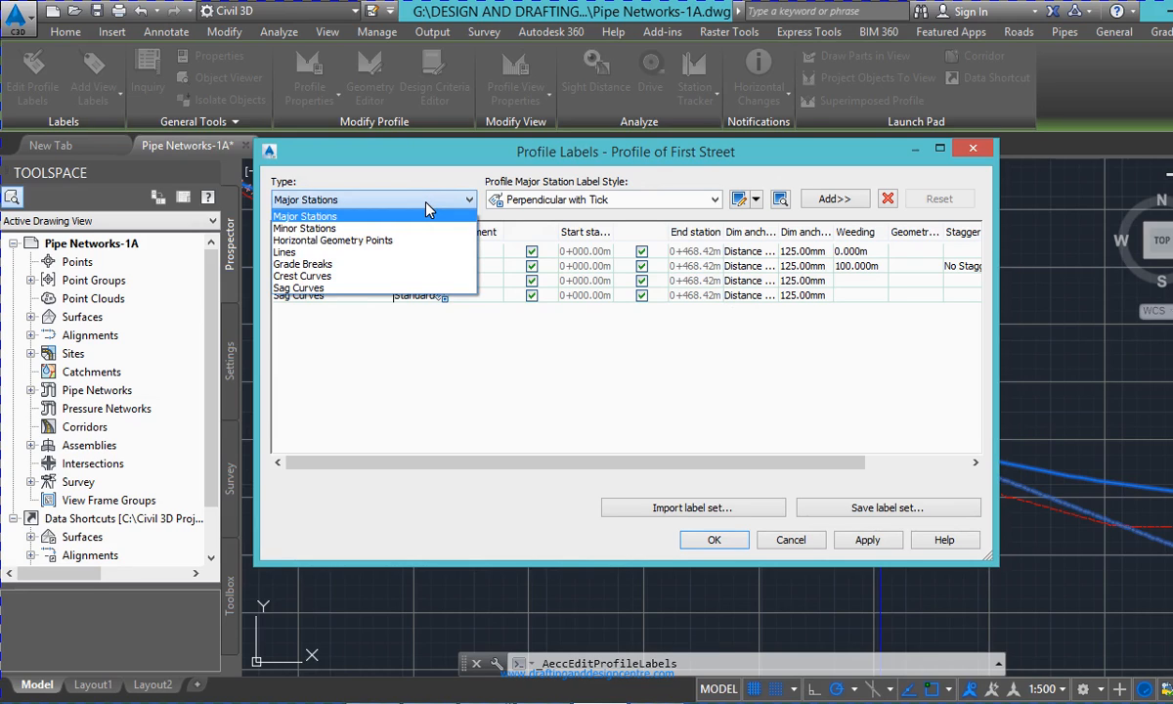
click(430, 199)
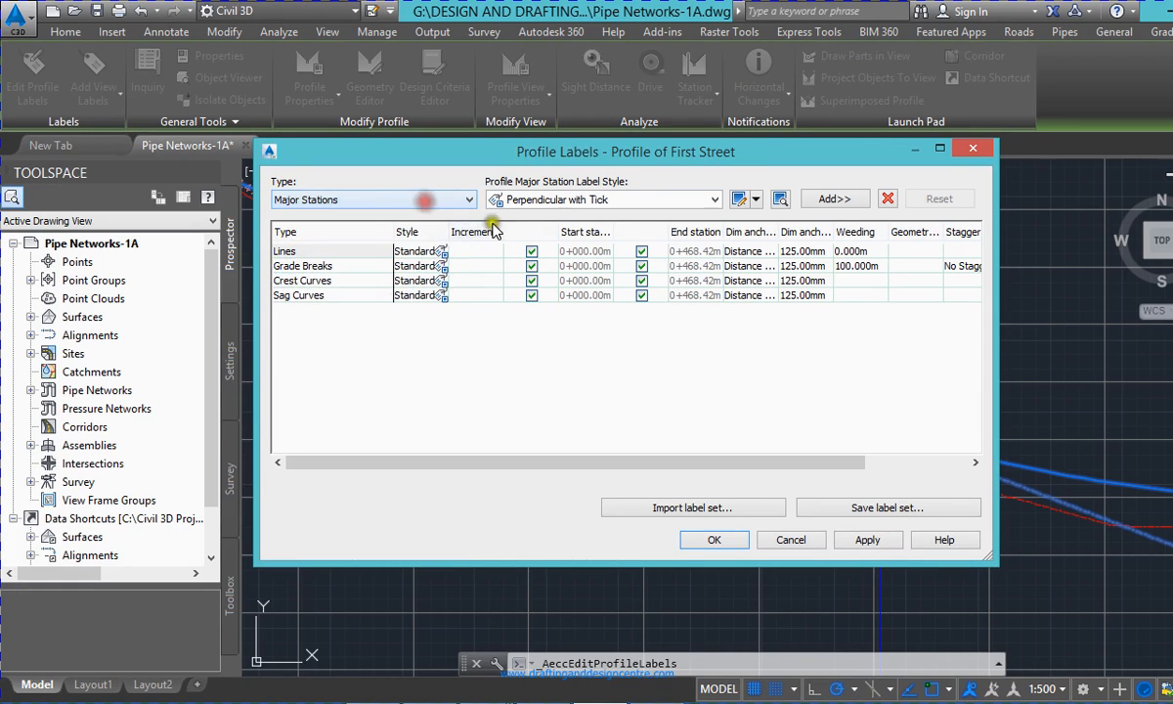
click(787, 541)
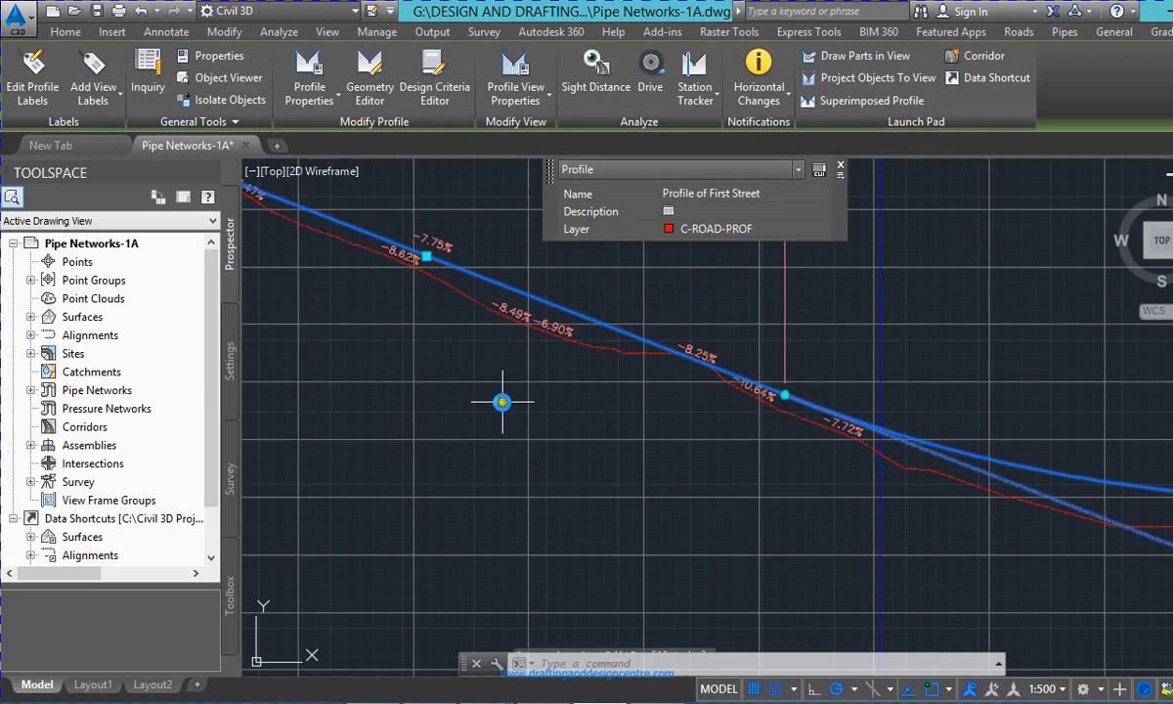
- Deselect the profile and examine the First Street design line against existing ground from station 0+000 to its end
scroll(393, 366, down, 1)
scroll(419, 411, down, 1)
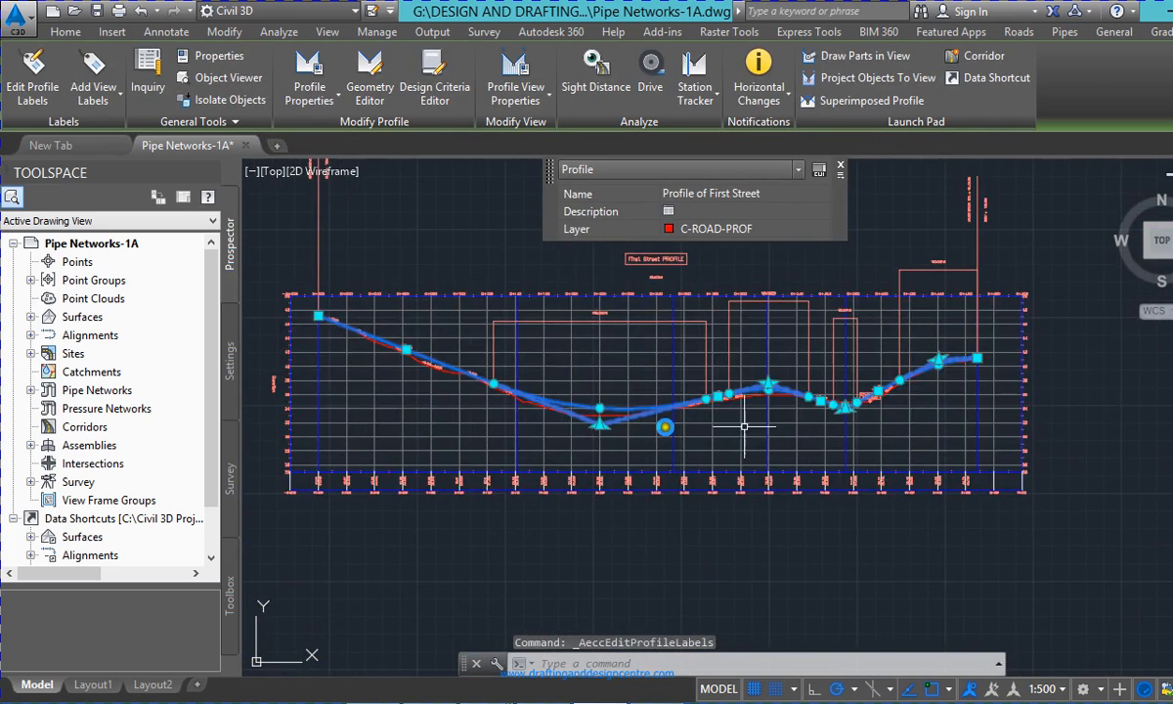
scroll(672, 424, up, 2)
key(Escape)
scroll(886, 553, down, 1)
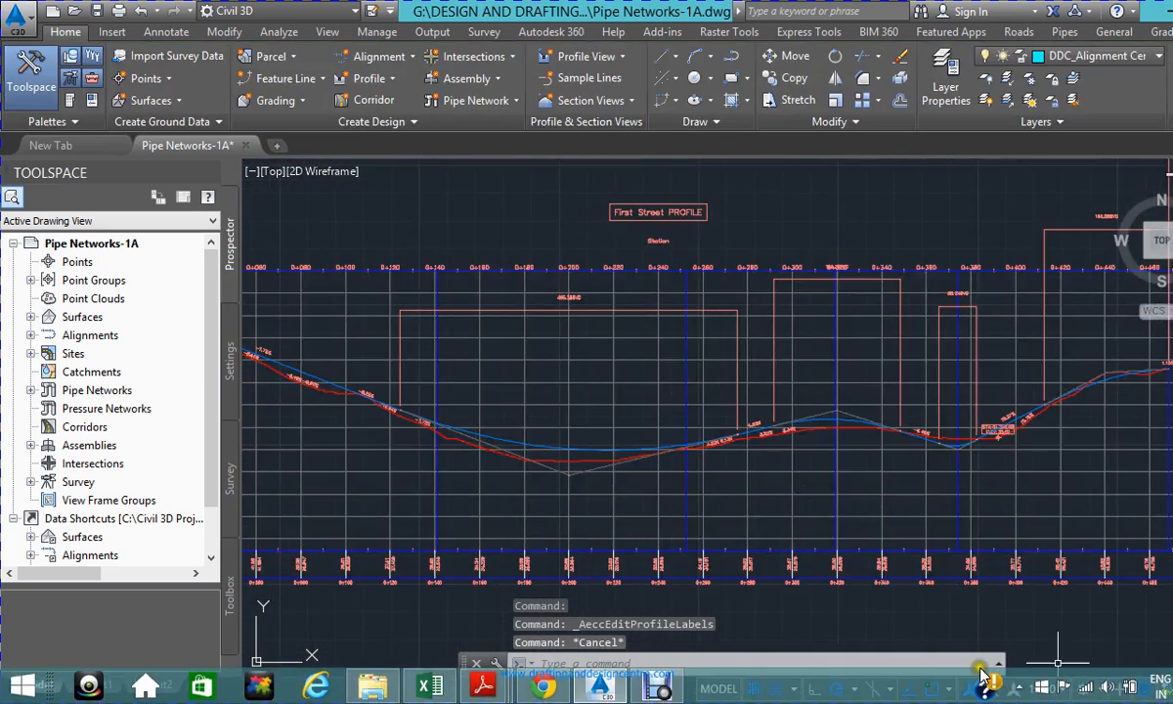
scroll(571, 474, up, 2)
scroll(751, 497, down, 2)
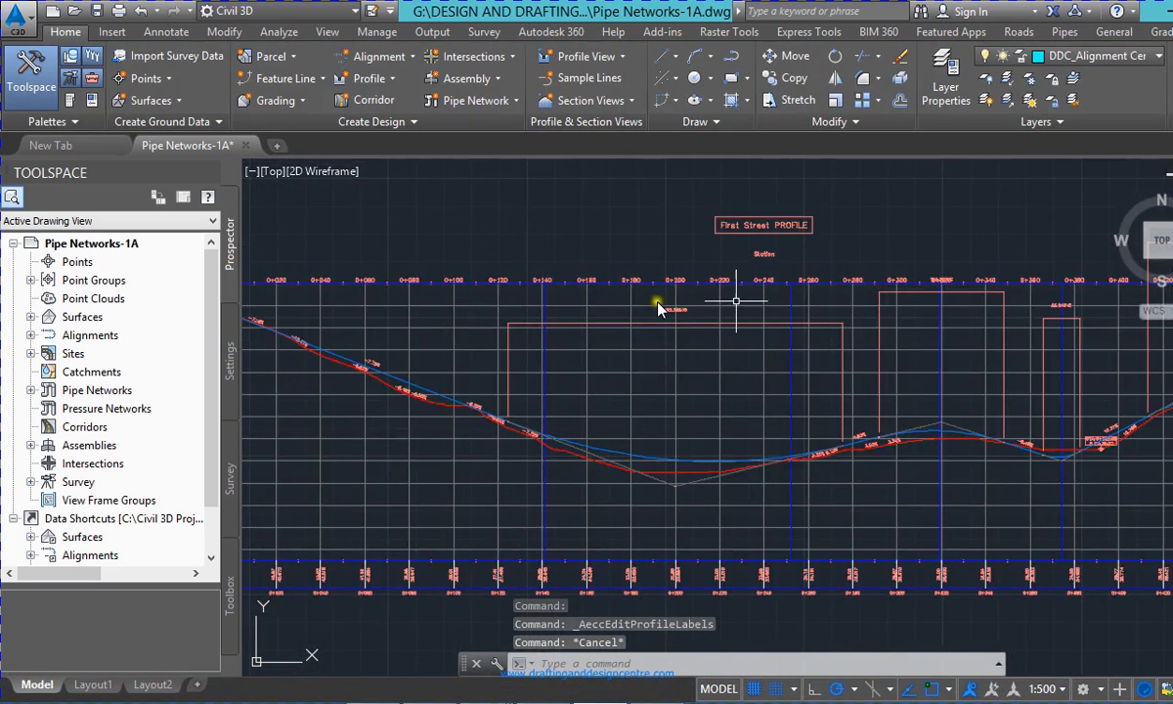
scroll(611, 322, up, 5)
scroll(627, 318, down, 4)
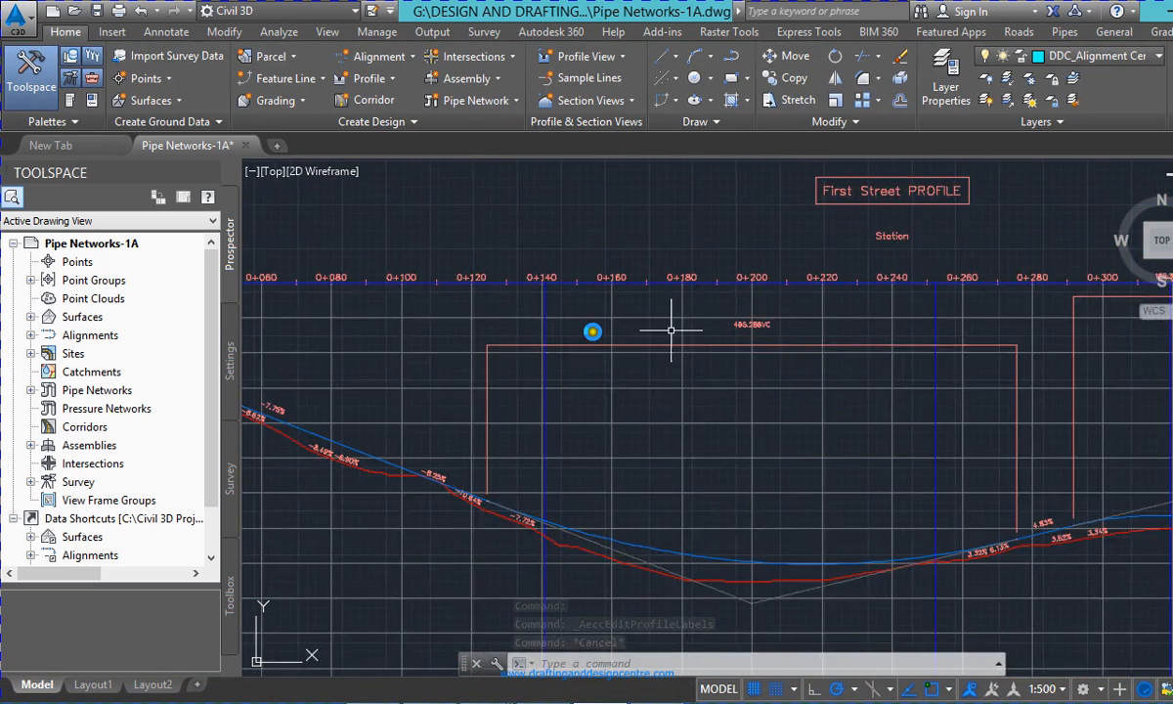
scroll(583, 367, down, 2)
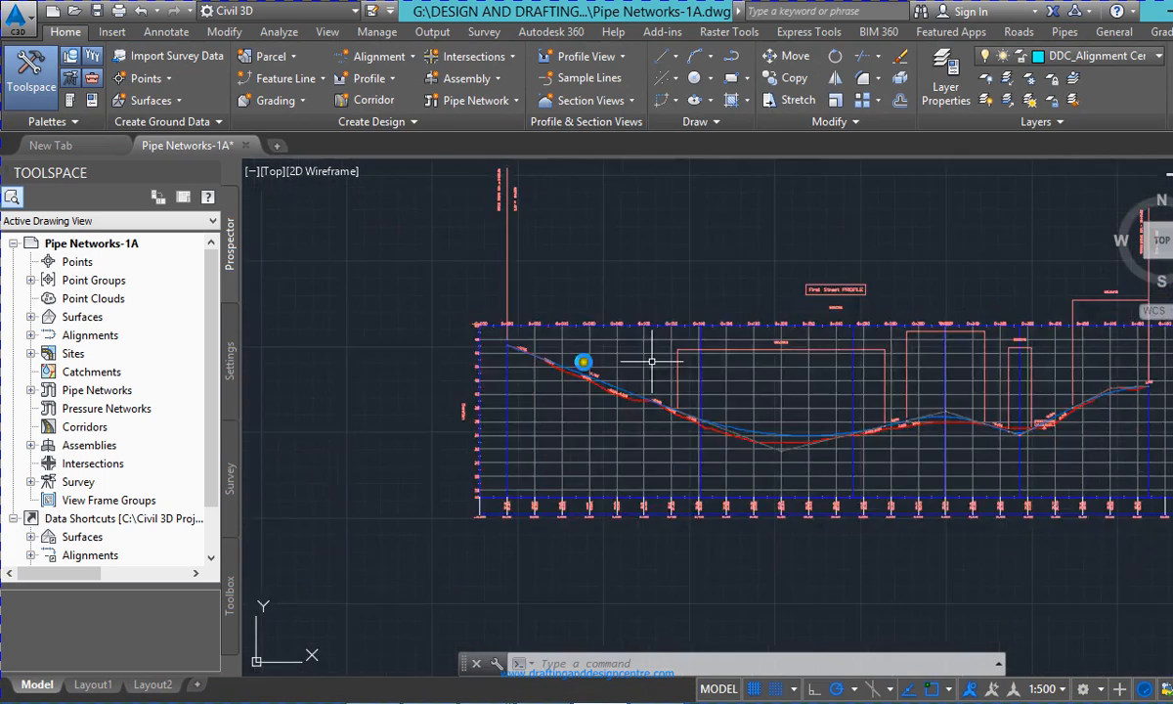
scroll(513, 376, up, 6)
scroll(288, 432, down, 5)
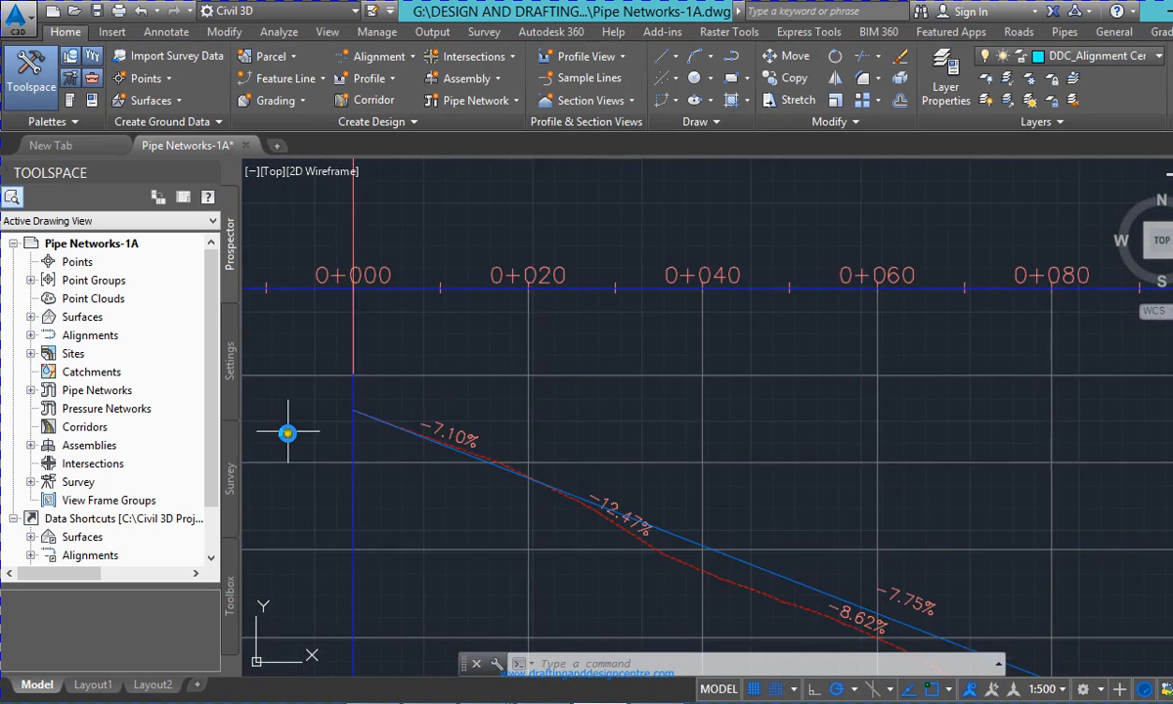
scroll(901, 557, down, 3)
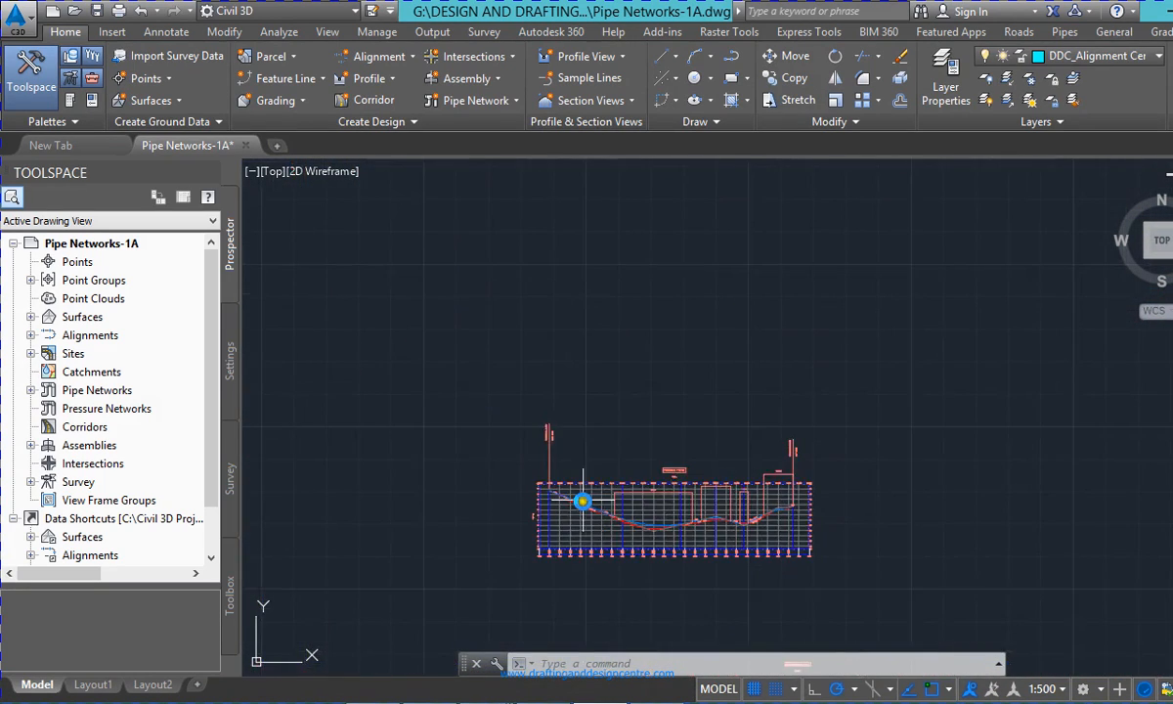
scroll(798, 505, up, 8)
scroll(850, 394, down, 3)
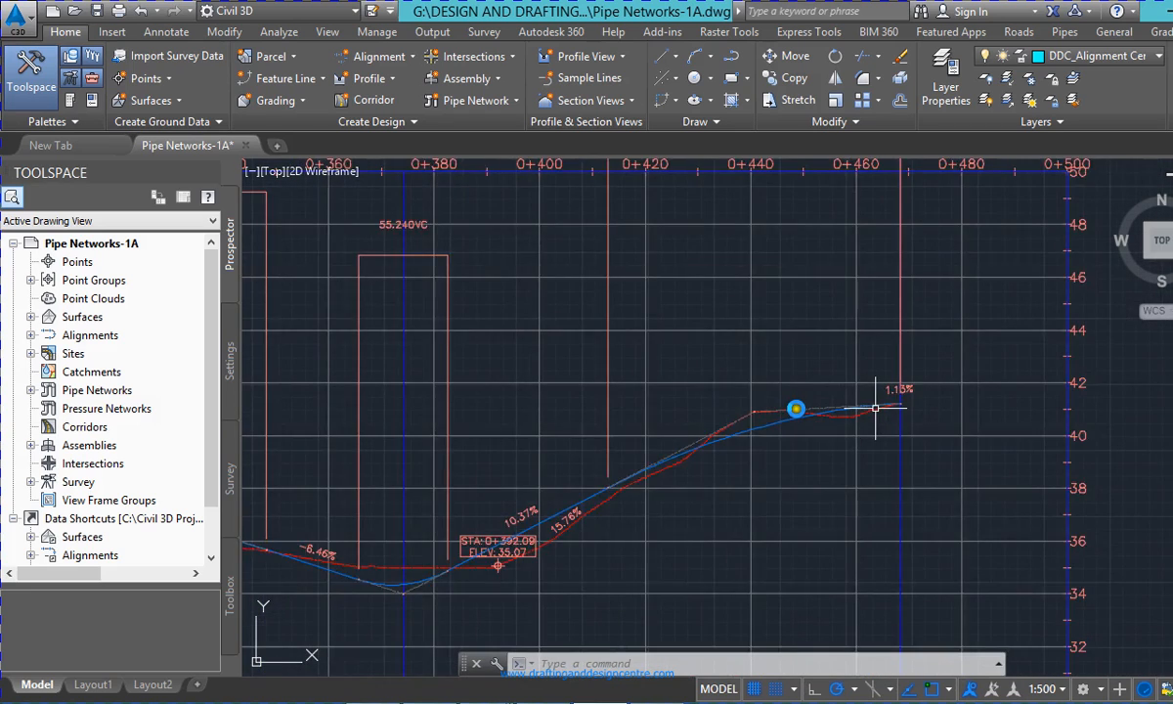
scroll(911, 398, up, 3)
scroll(958, 408, down, 3)
scroll(959, 408, down, 5)
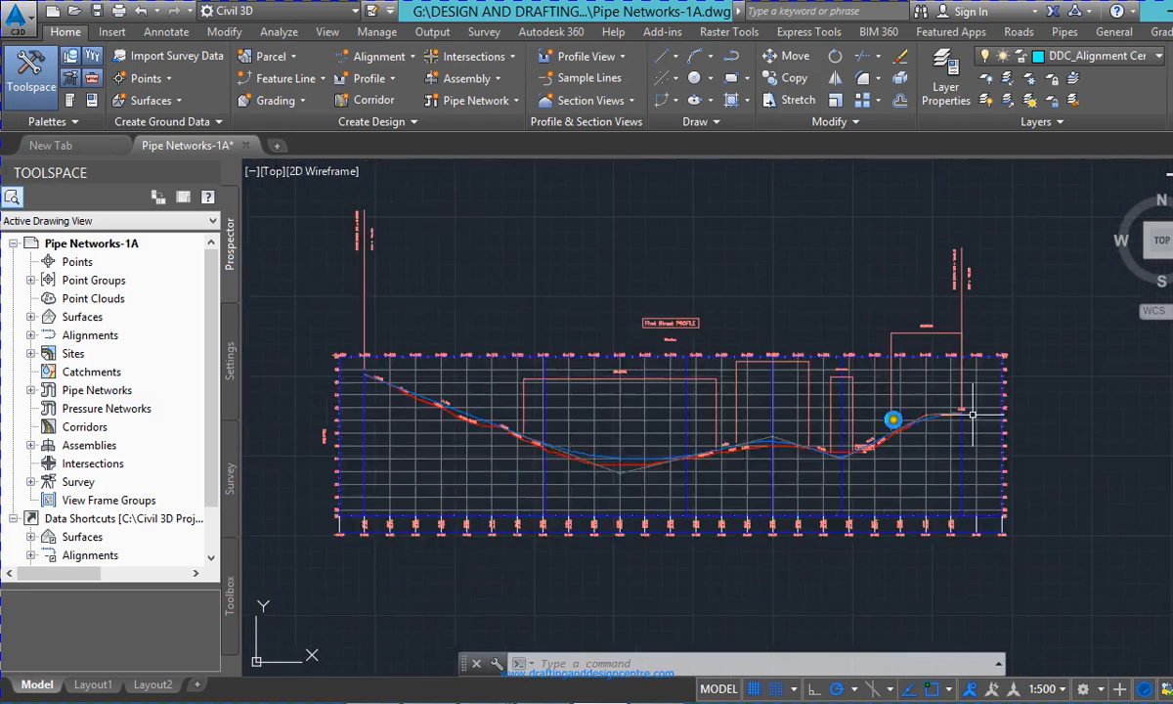
scroll(683, 393, up, 5)
scroll(775, 418, down, 6)
- Examine the site plan with its loop road and connecting street, and the second profile view below First Street's
scroll(684, 401, down, 8)
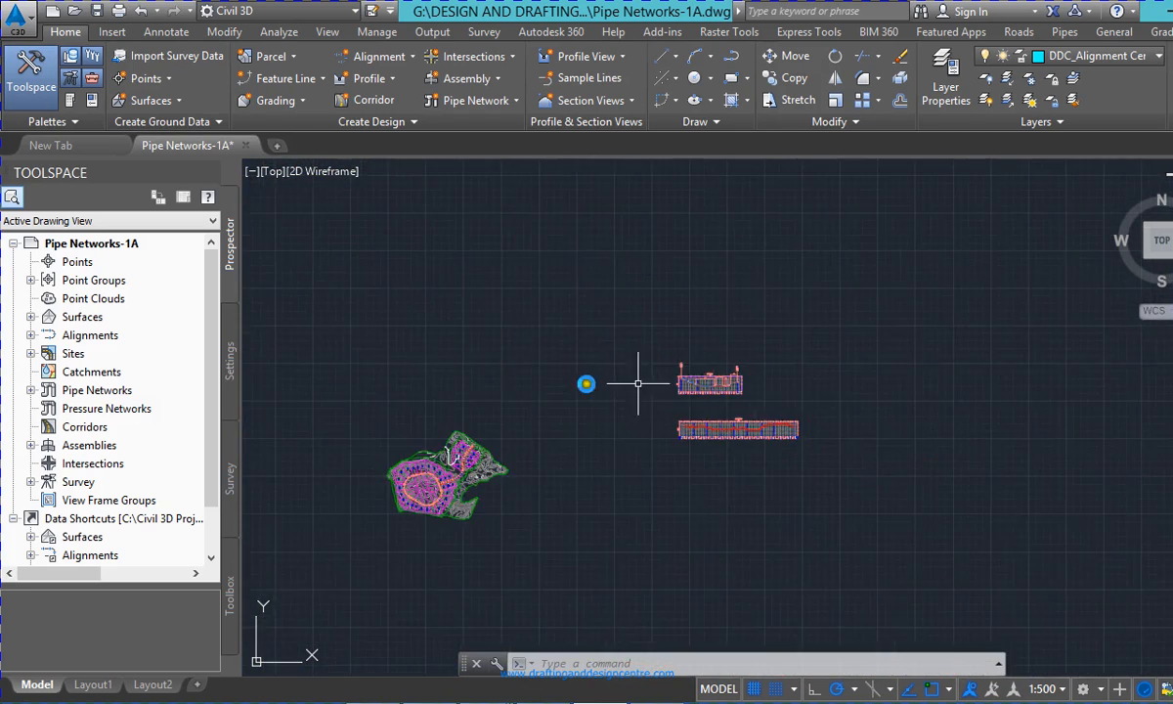
scroll(597, 448, up, 4)
scroll(448, 435, down, 4)
scroll(447, 436, up, 6)
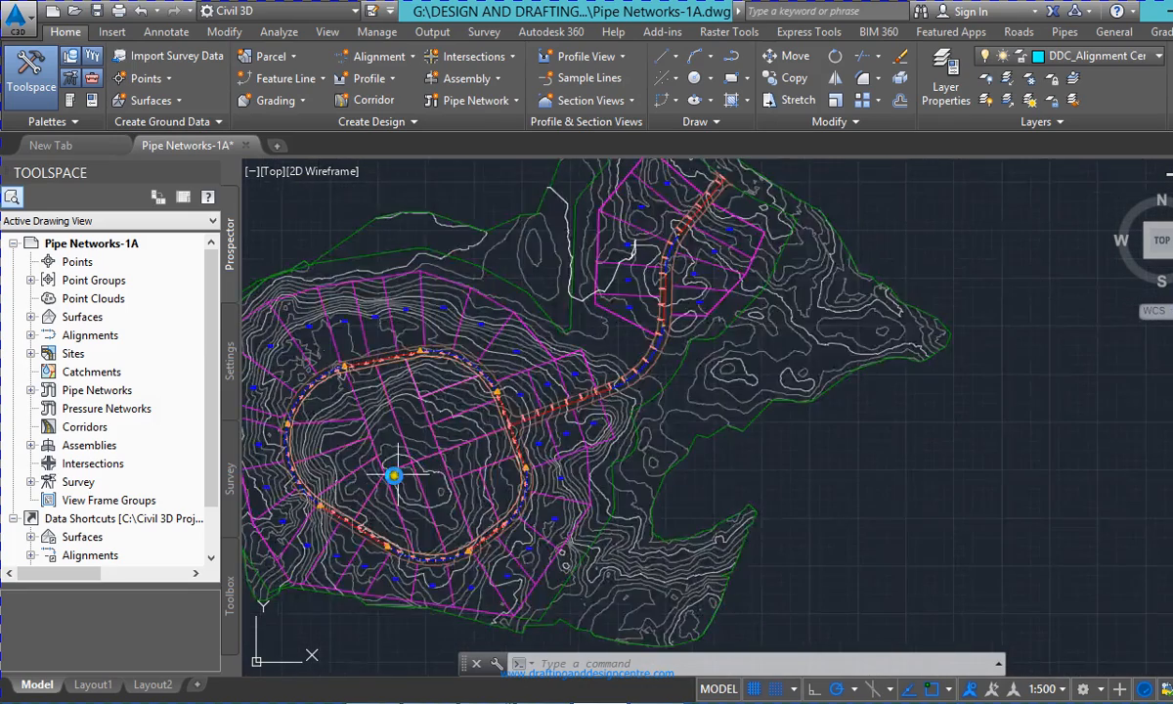
scroll(392, 479, up, 2)
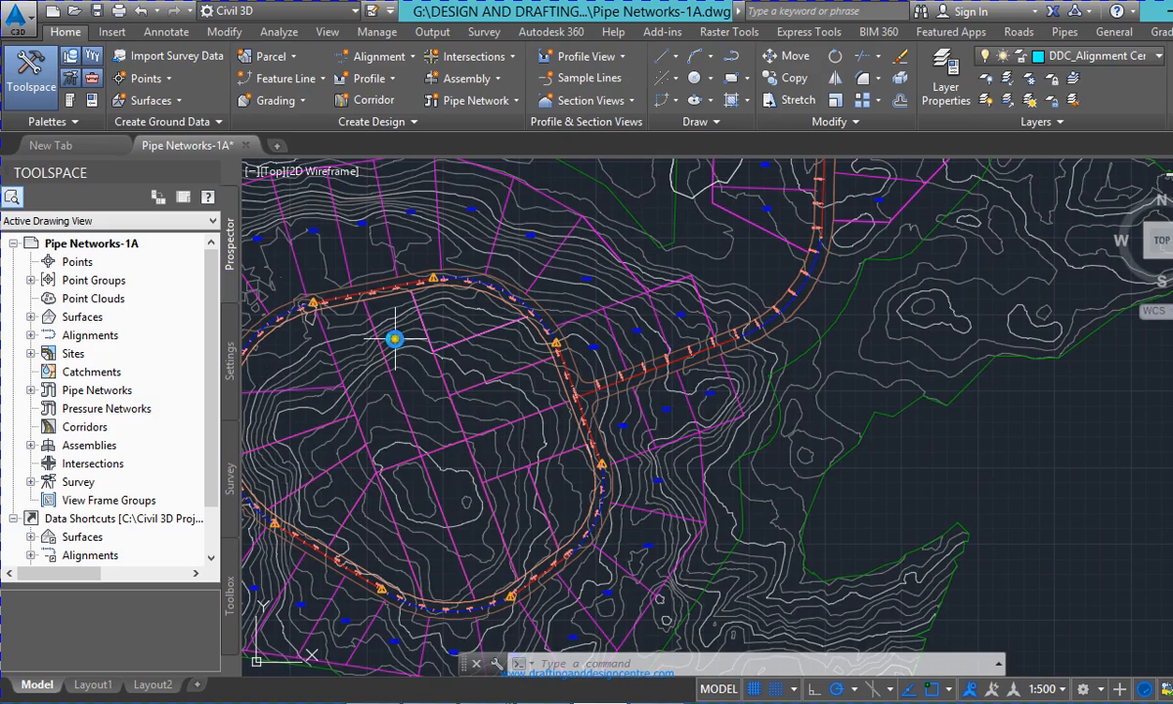
scroll(303, 420, down, 6)
scroll(741, 333, up, 4)
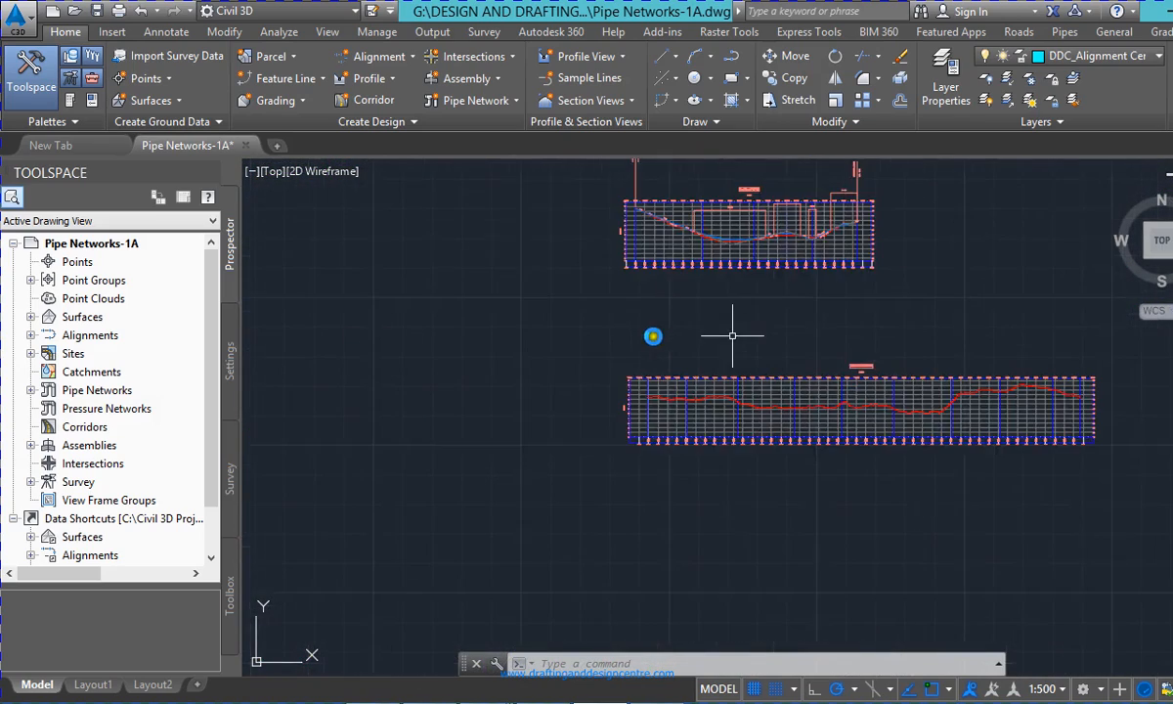
scroll(626, 381, up, 2)
scroll(615, 284, down, 2)
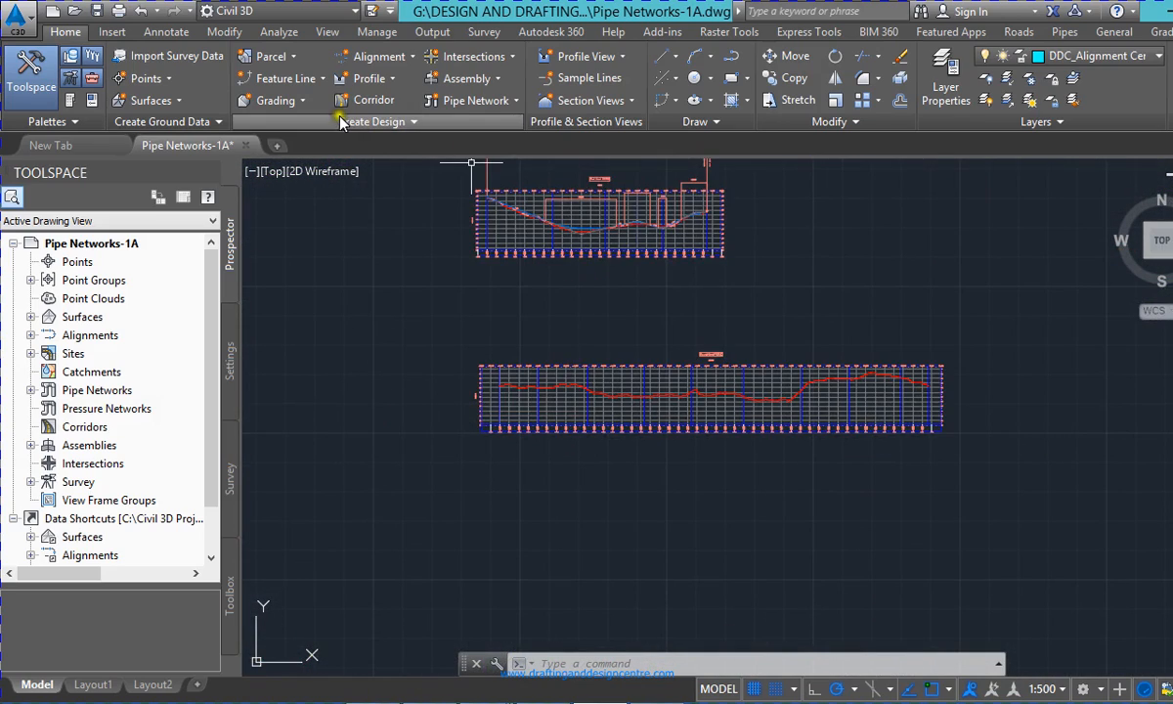
- Create a layout profile named Second Street Profile in the lower profile view and start Draw Tangents With Curves
click(391, 81)
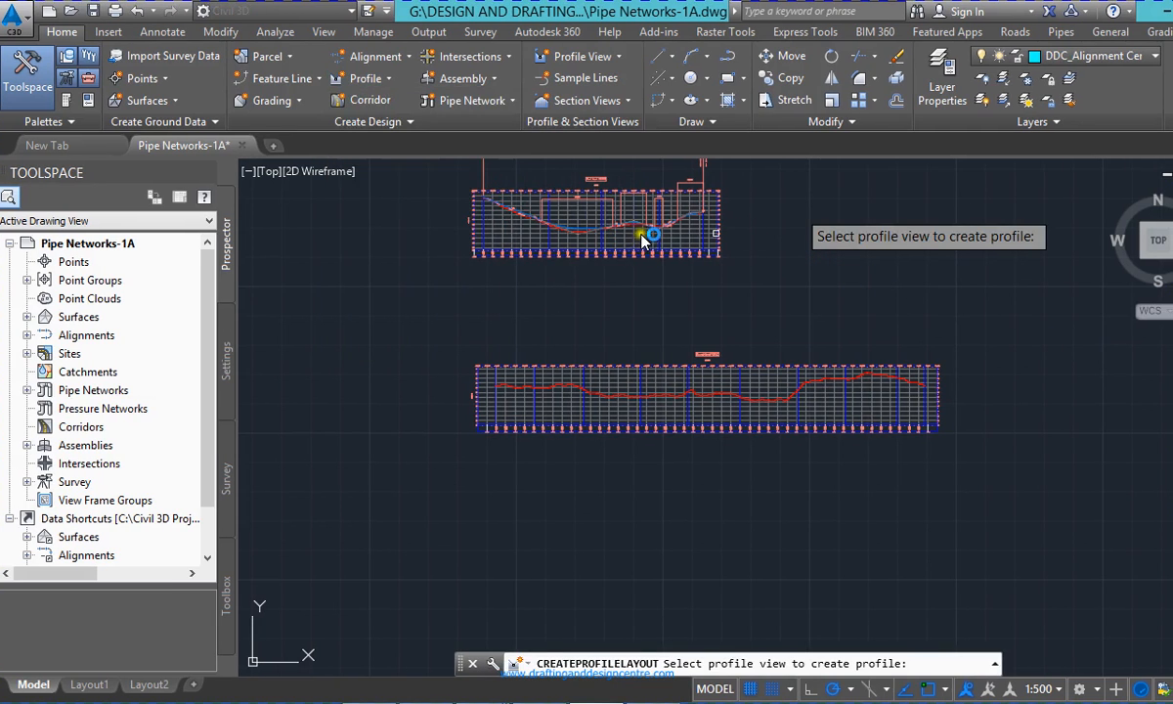
click(519, 371)
triple_click(595, 192)
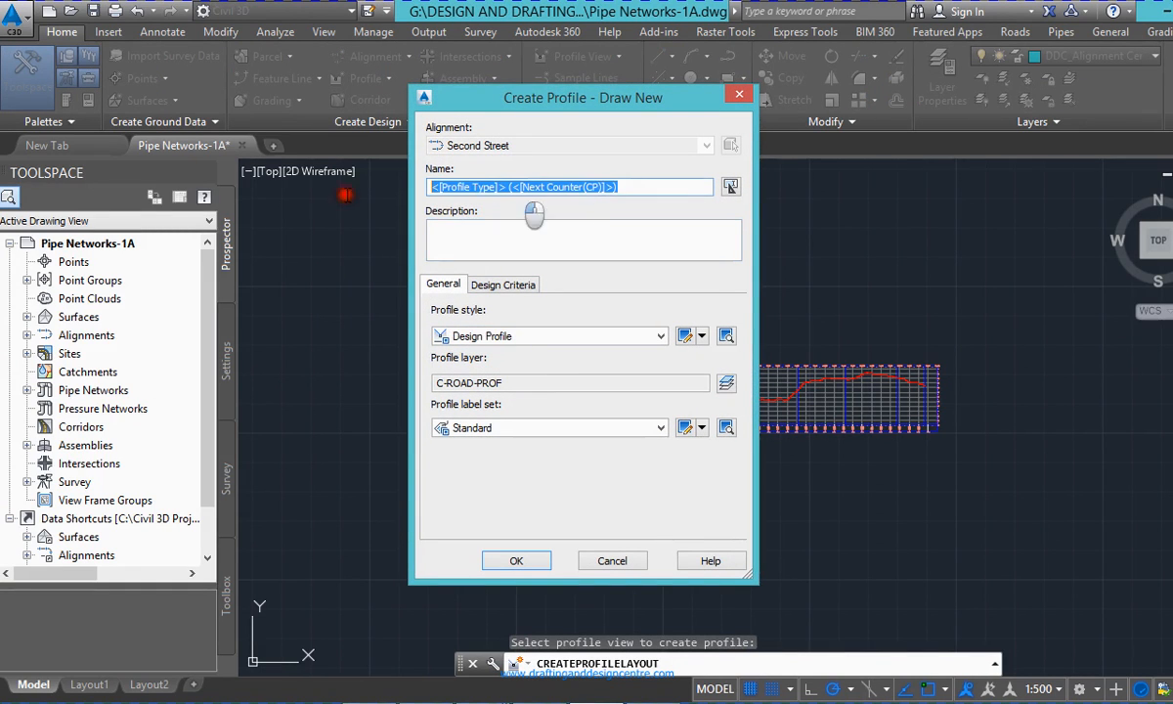
text(Second Street Profile)
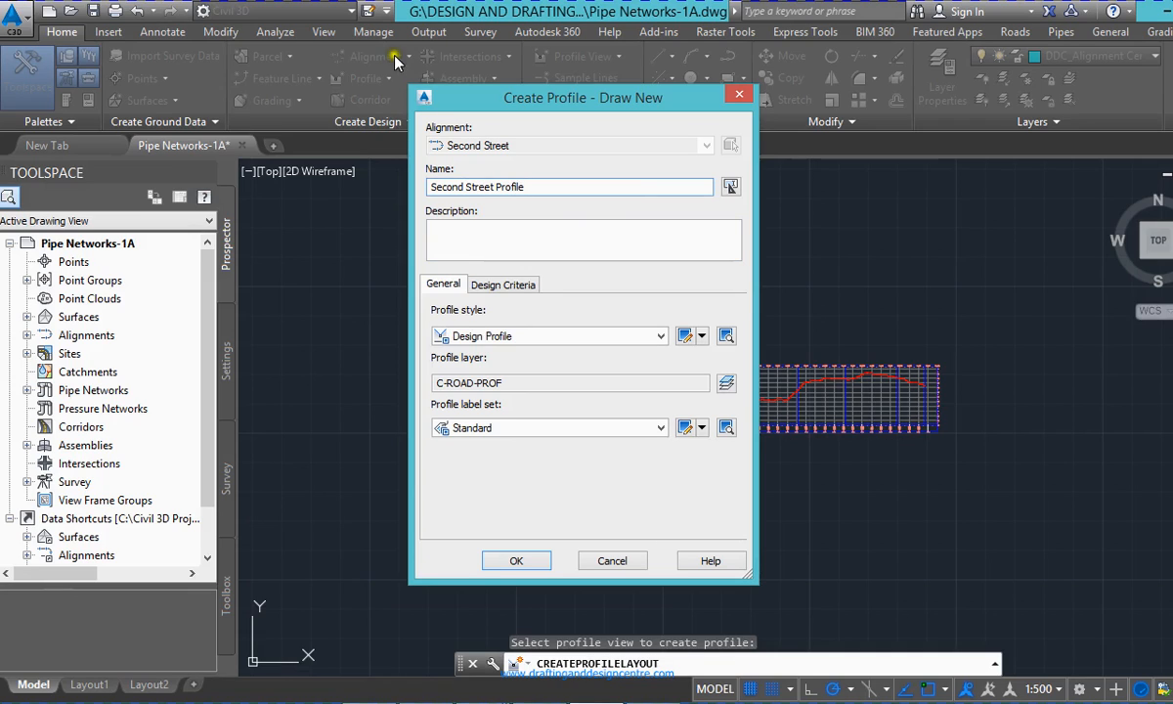
click(506, 565)
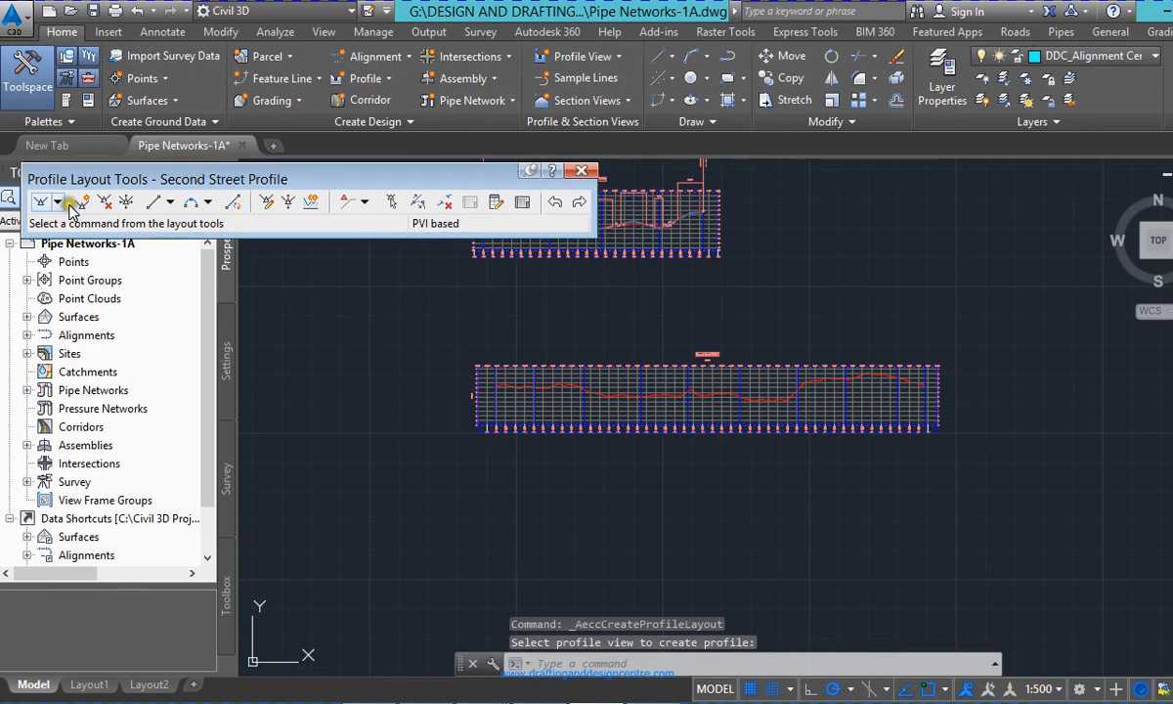
click(60, 202)
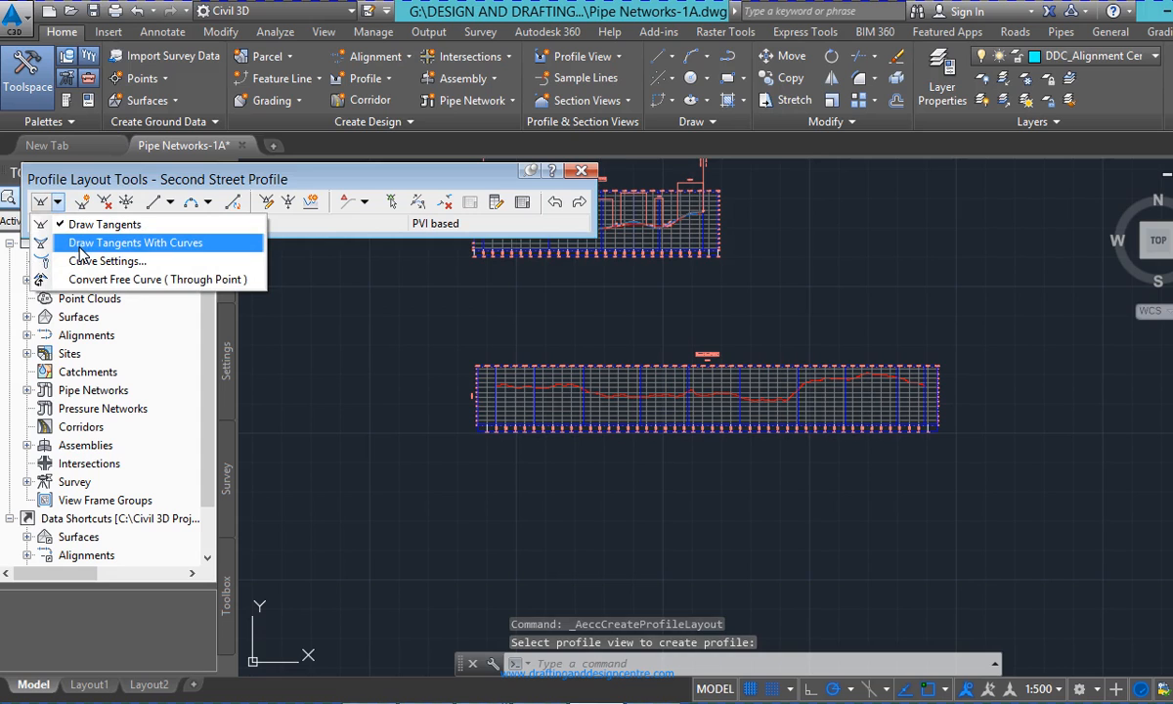
click(82, 251)
- Examine the start of the Second Street profile view and the site plan junction where First Street's station 0+000 meets the loop road
scroll(489, 388, up, 5)
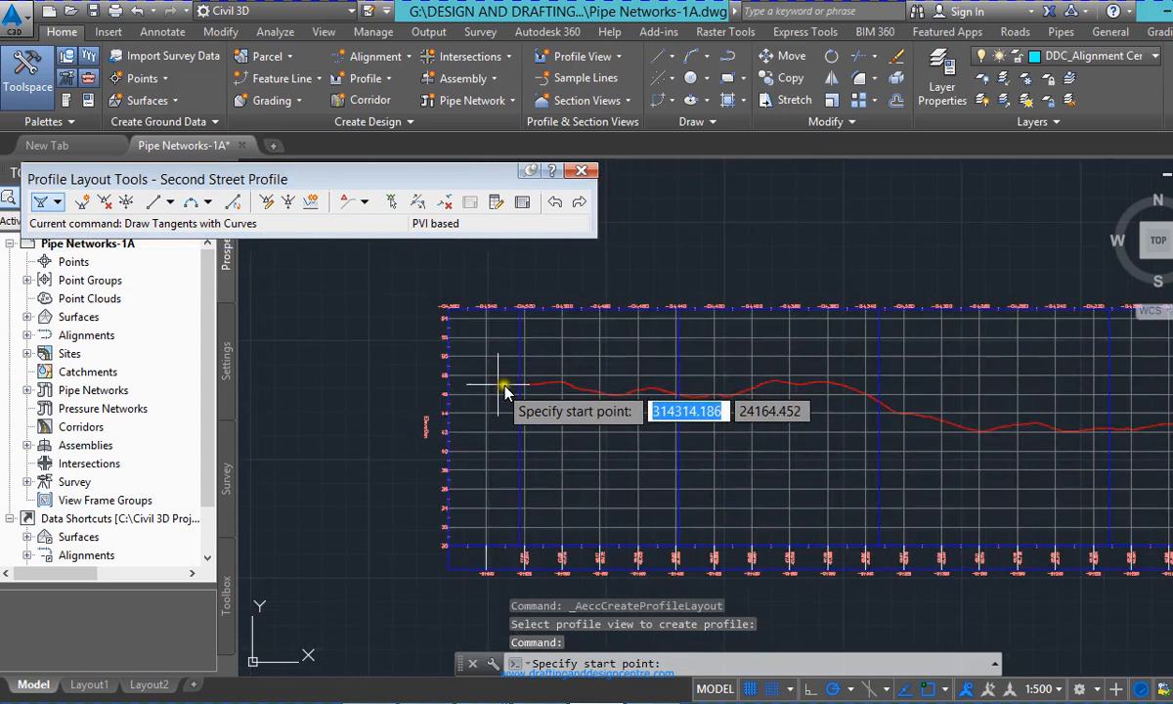
scroll(558, 416, down, 4)
scroll(572, 548, up, 4)
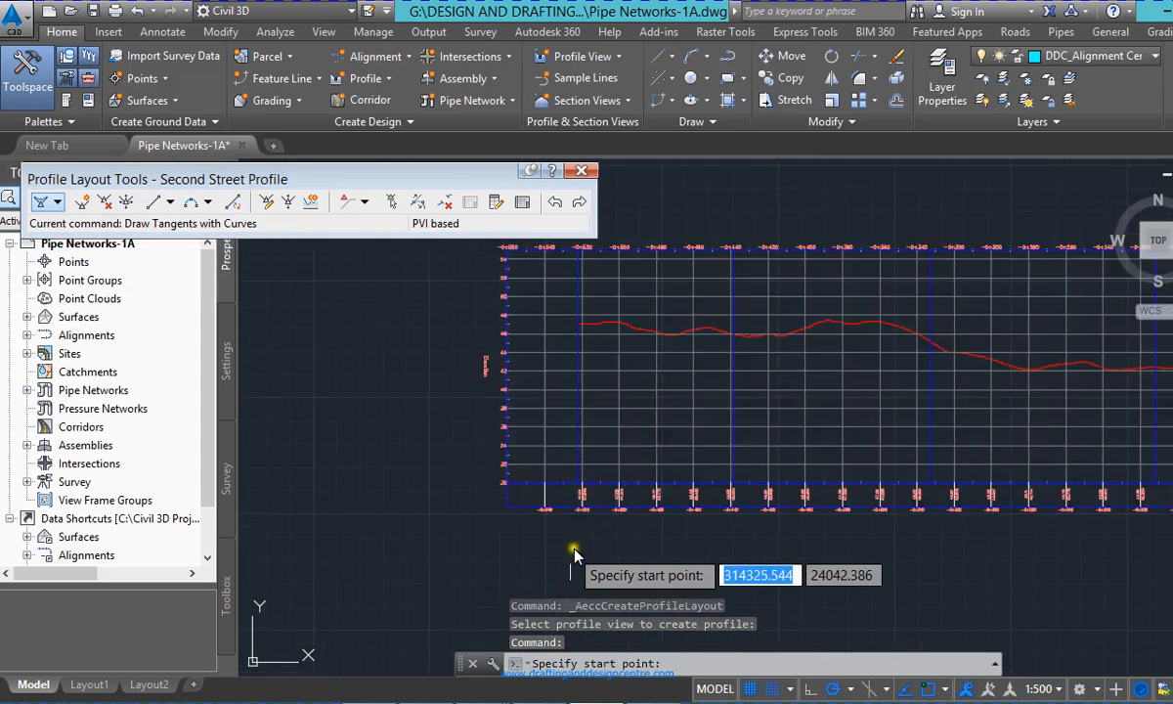
scroll(552, 466, down, 4)
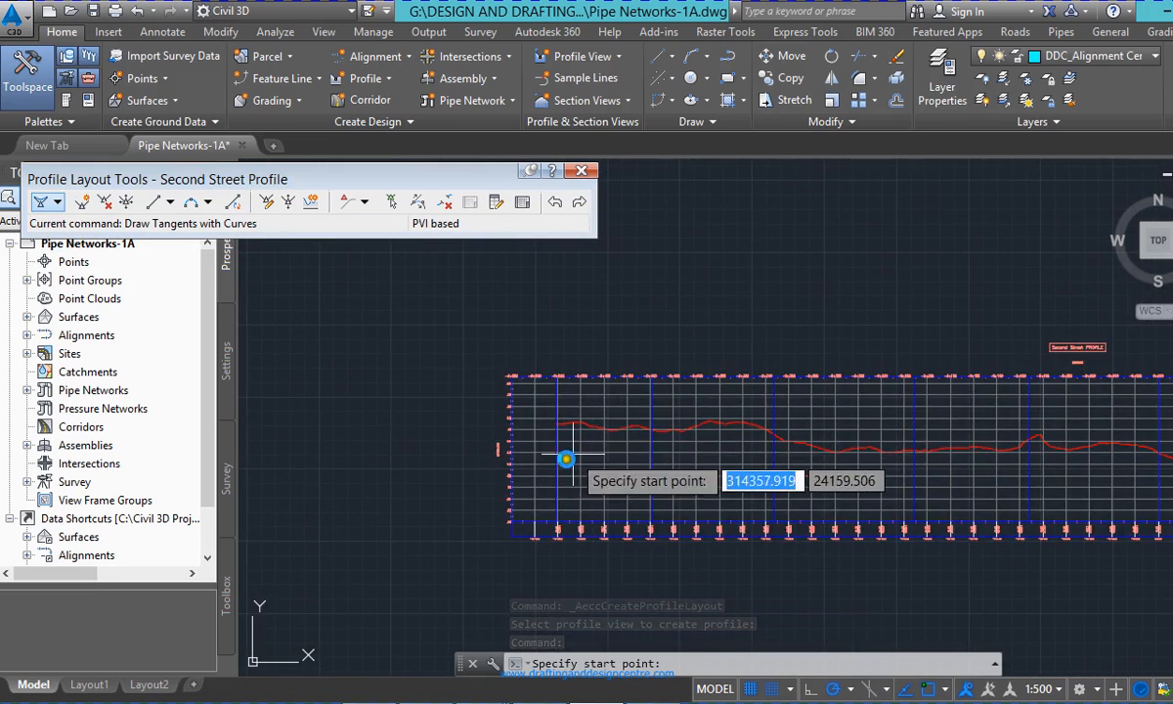
scroll(530, 544, up, 4)
scroll(531, 545, up, 2)
scroll(860, 462, down, 3)
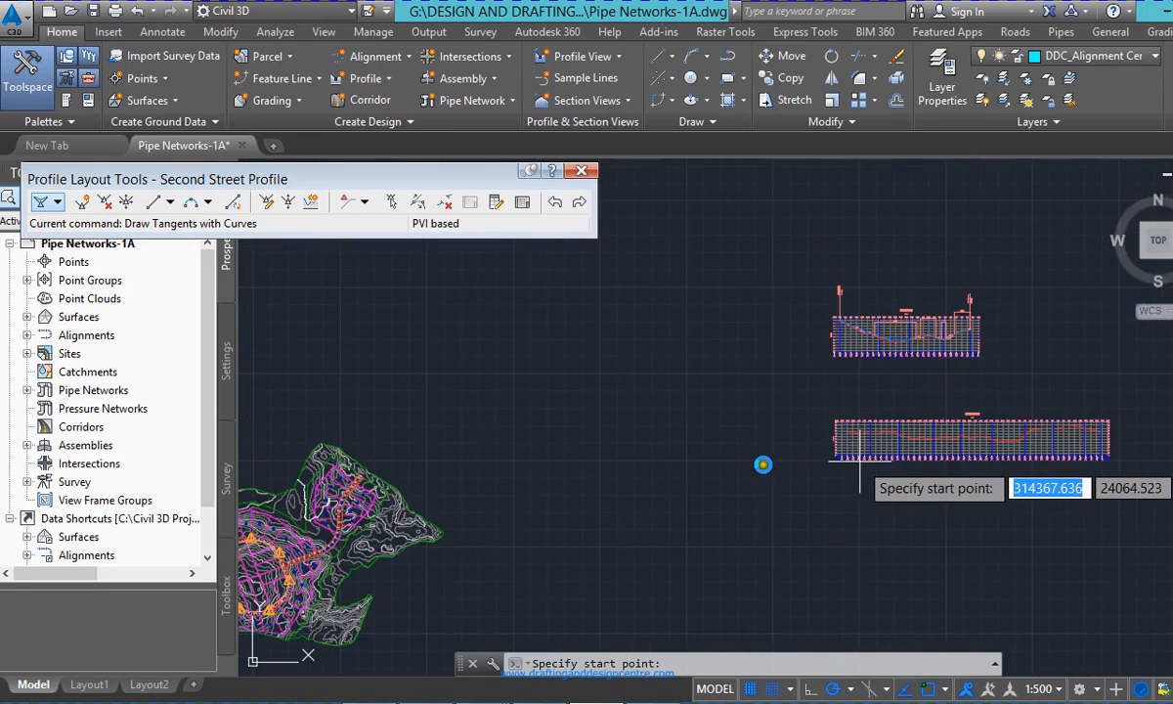
scroll(742, 420, down, 5)
scroll(469, 508, up, 10)
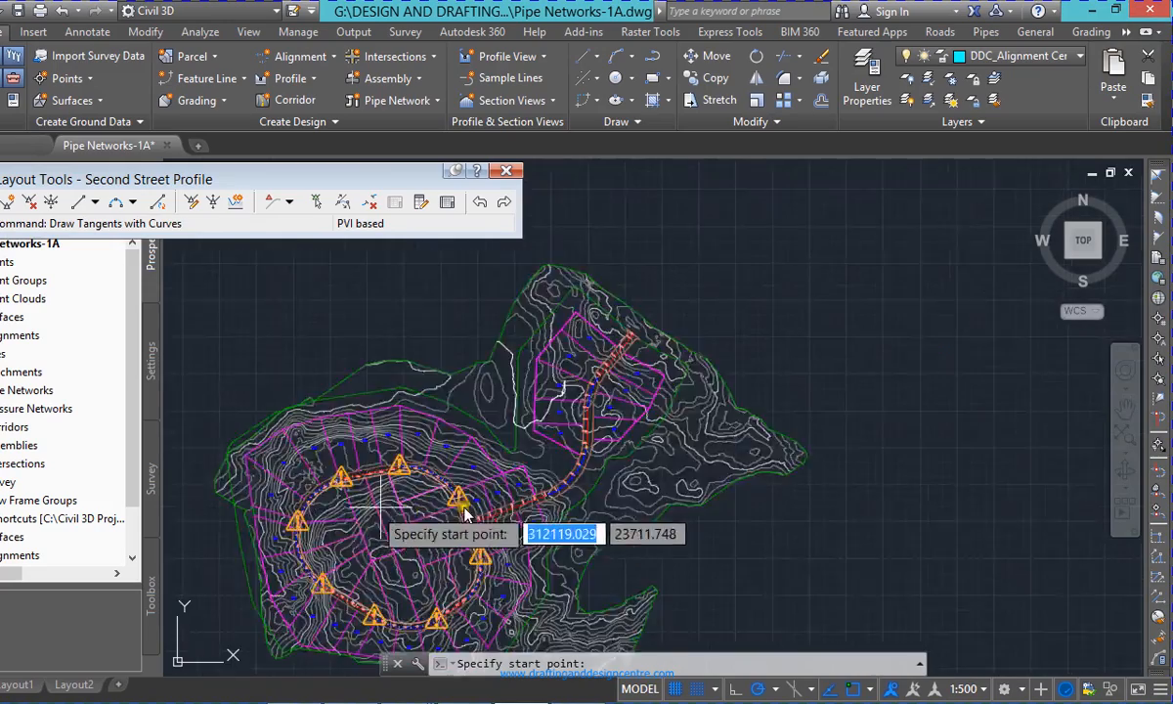
scroll(466, 515, up, 8)
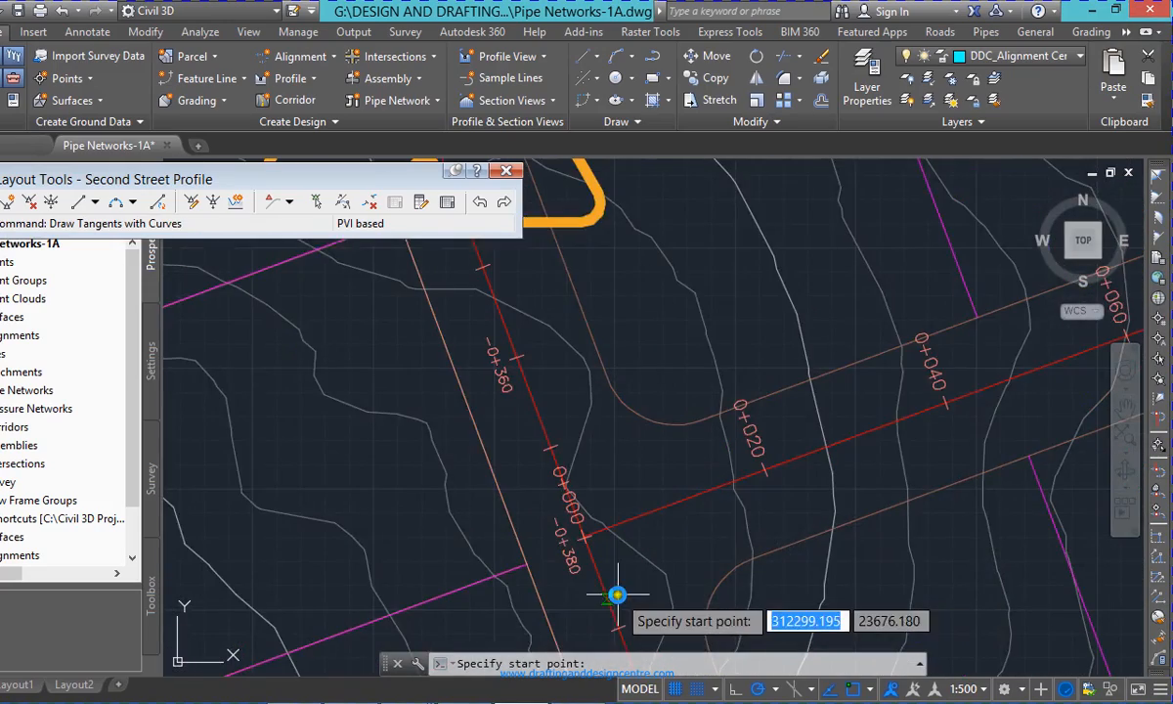
scroll(738, 370, down, 5)
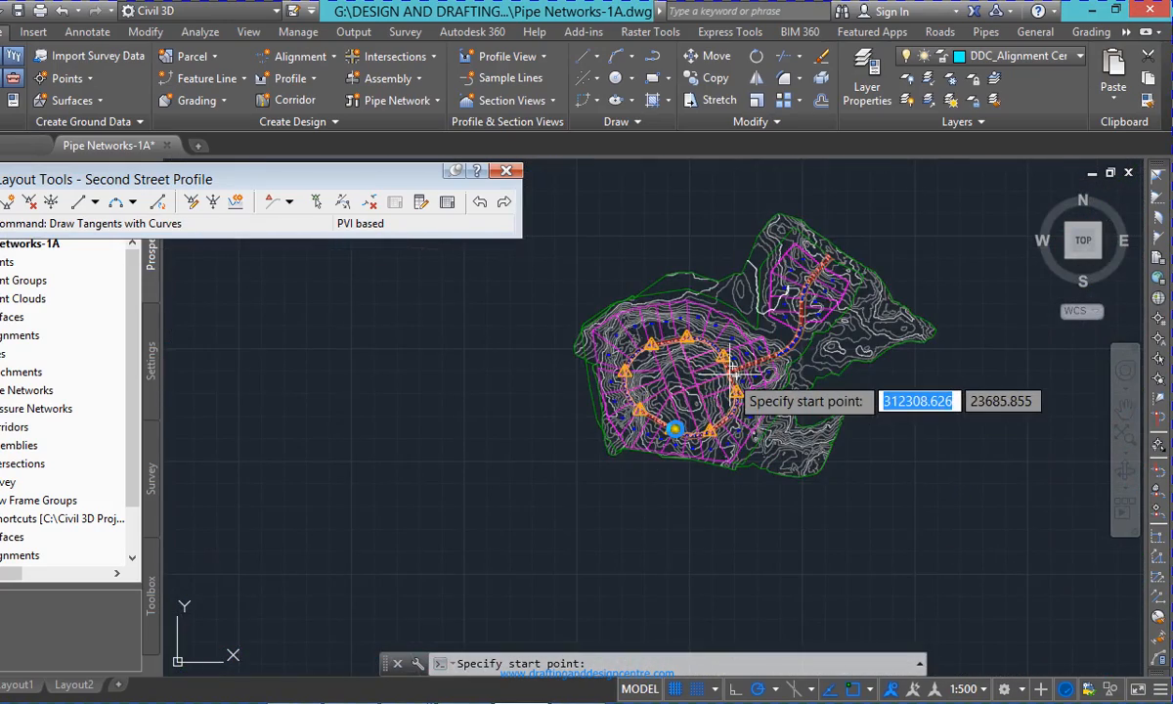
scroll(1060, 278, up, 5)
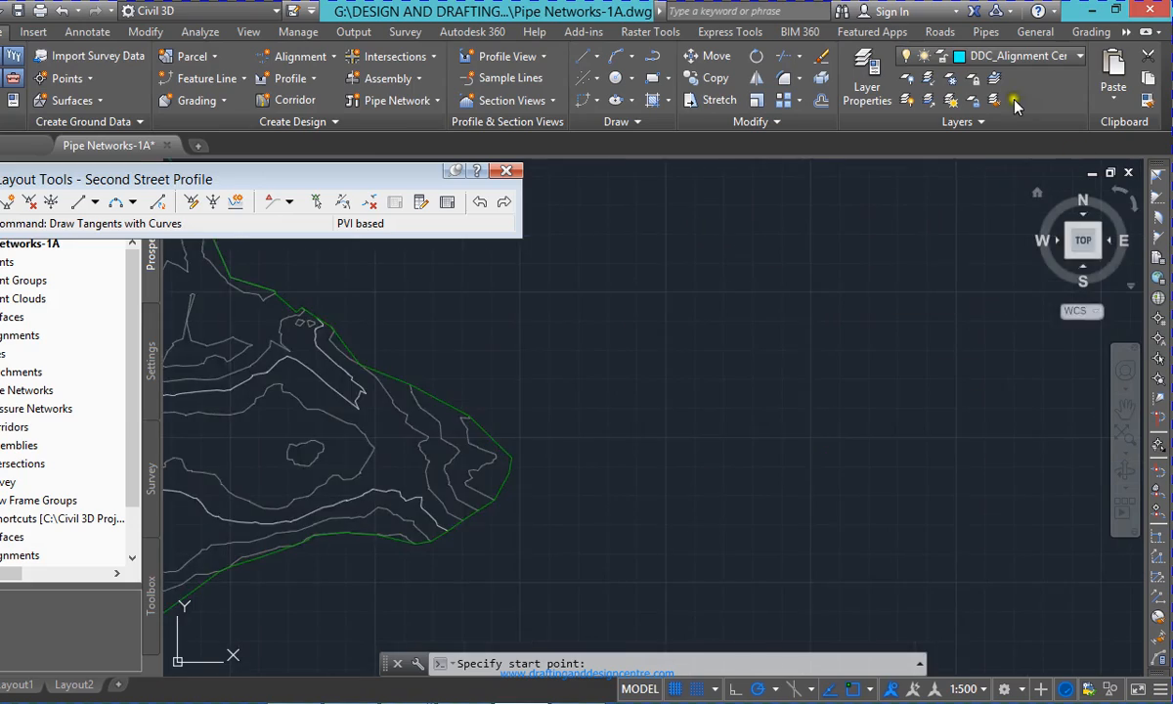
scroll(626, 513, down, 2)
scroll(391, 549, down, 4)
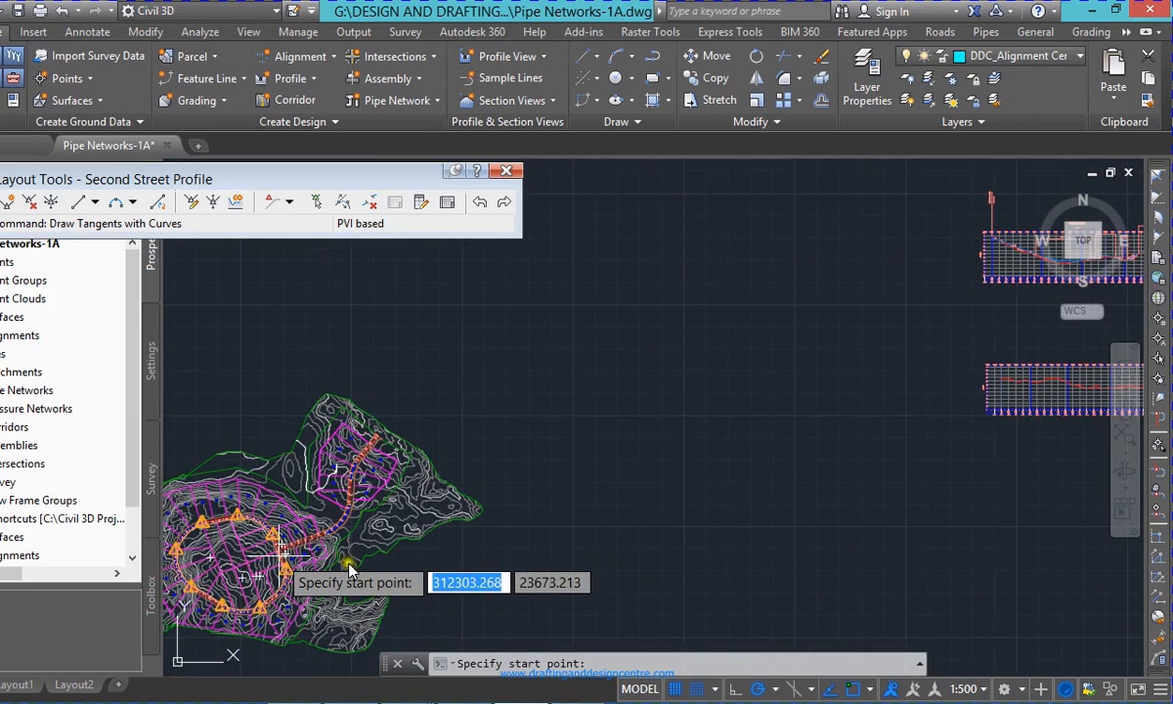
scroll(326, 565, up, 6)
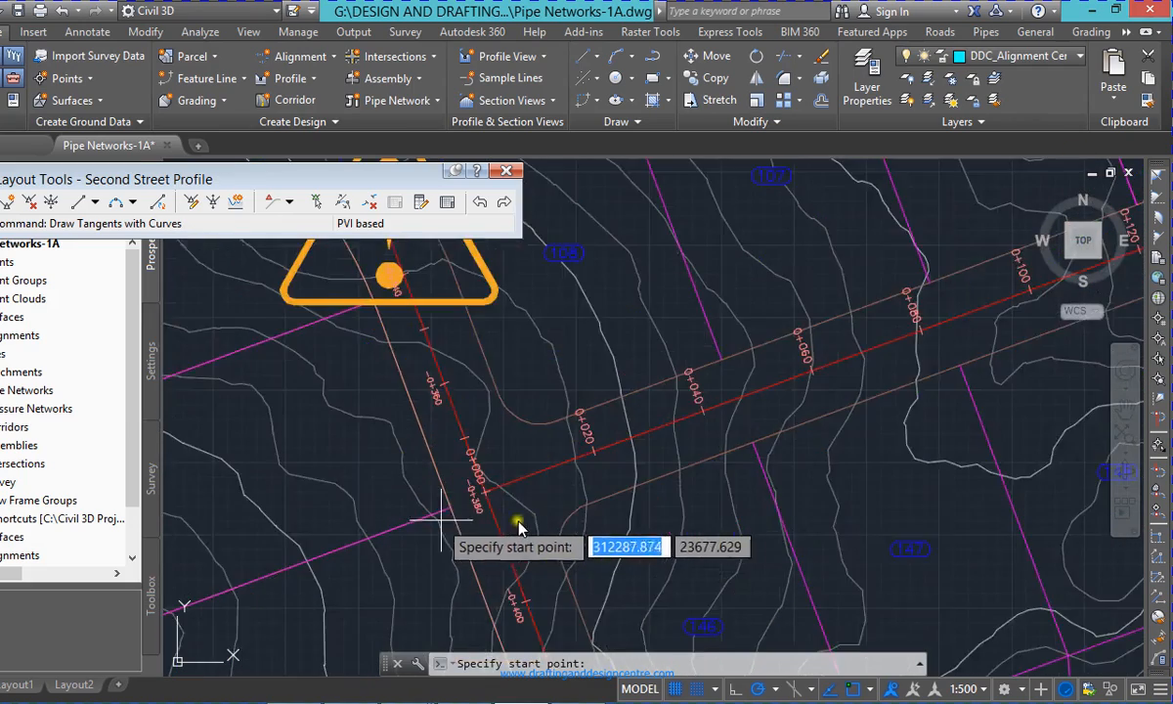
scroll(293, 509, down, 7)
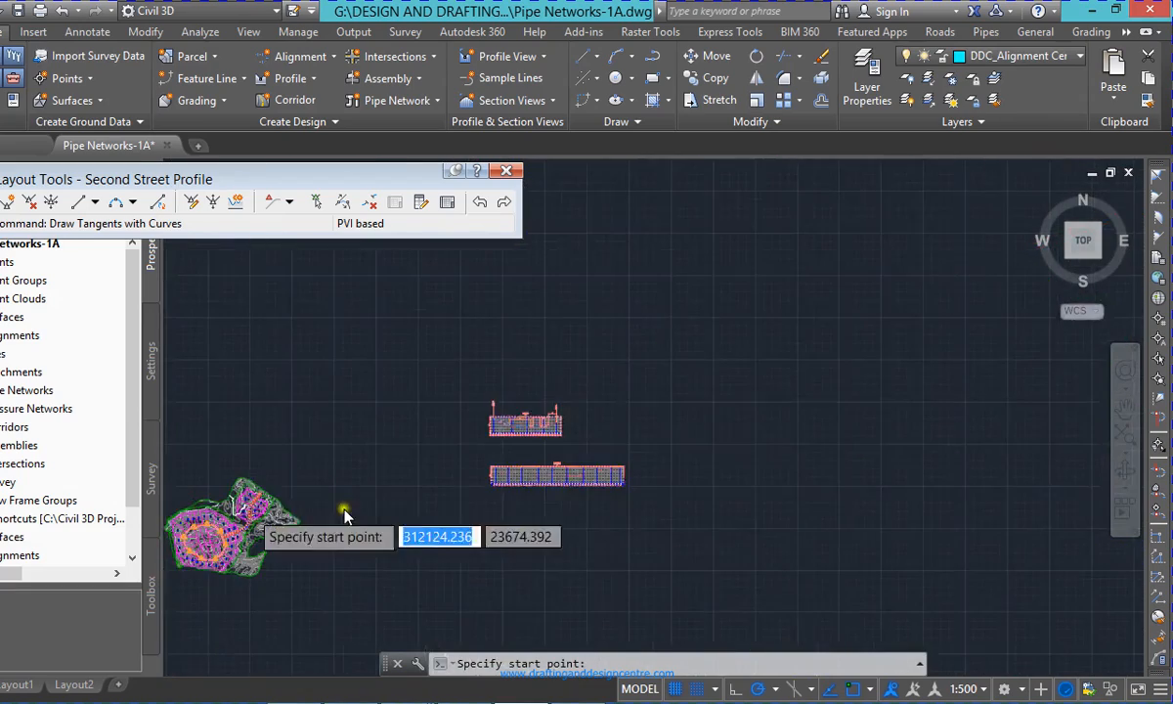
- Read the station and elevation labels along the base of the Second Street profile view, from its far end back towards its start
scroll(557, 479, up, 4)
scroll(853, 529, up, 6)
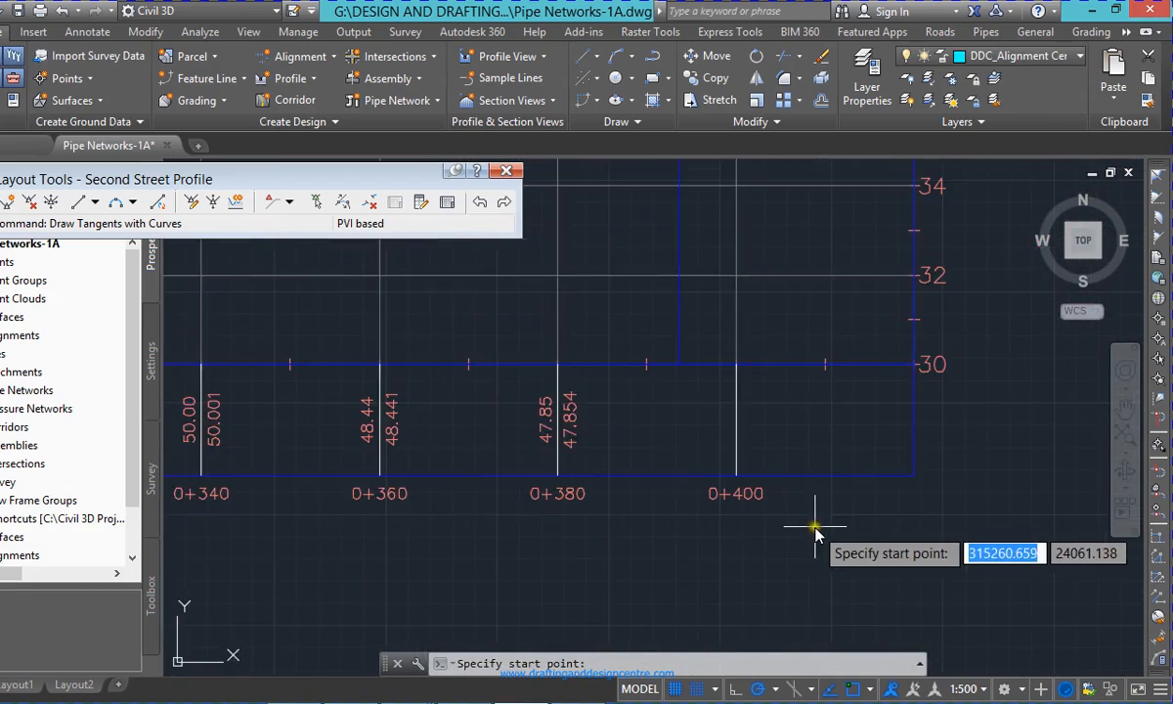
scroll(879, 538, down, 2)
scroll(427, 549, up, 5)
scroll(801, 510, down, 5)
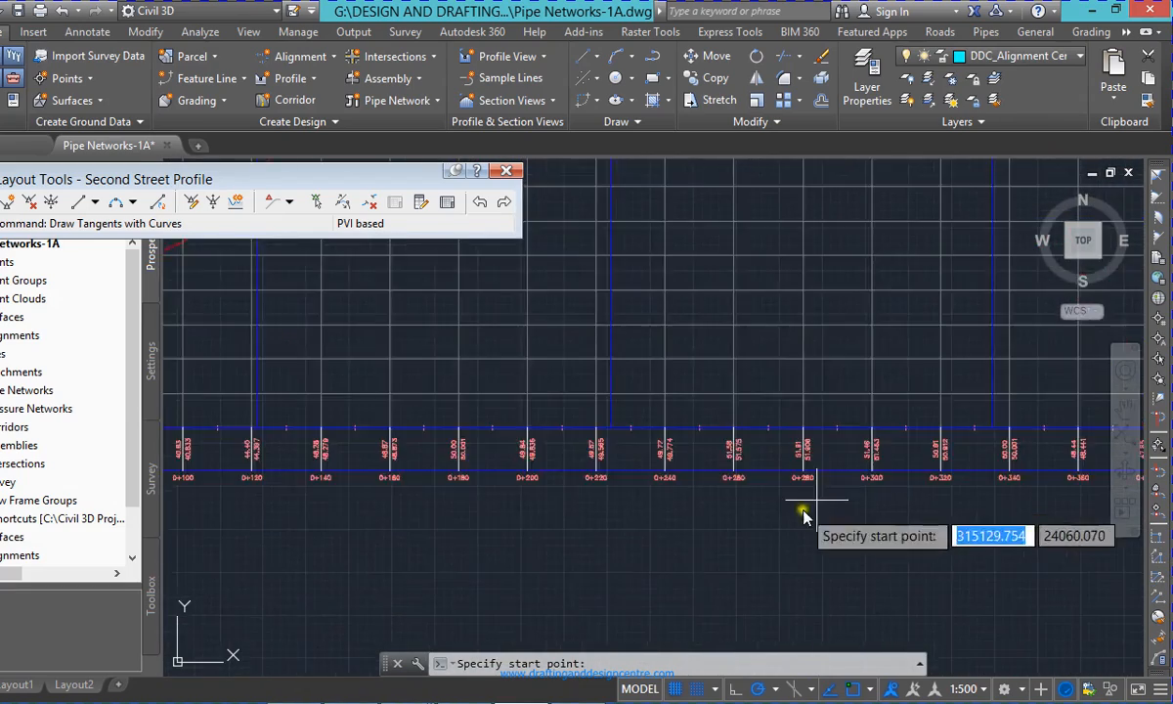
scroll(846, 518, down, 4)
scroll(415, 524, up, 4)
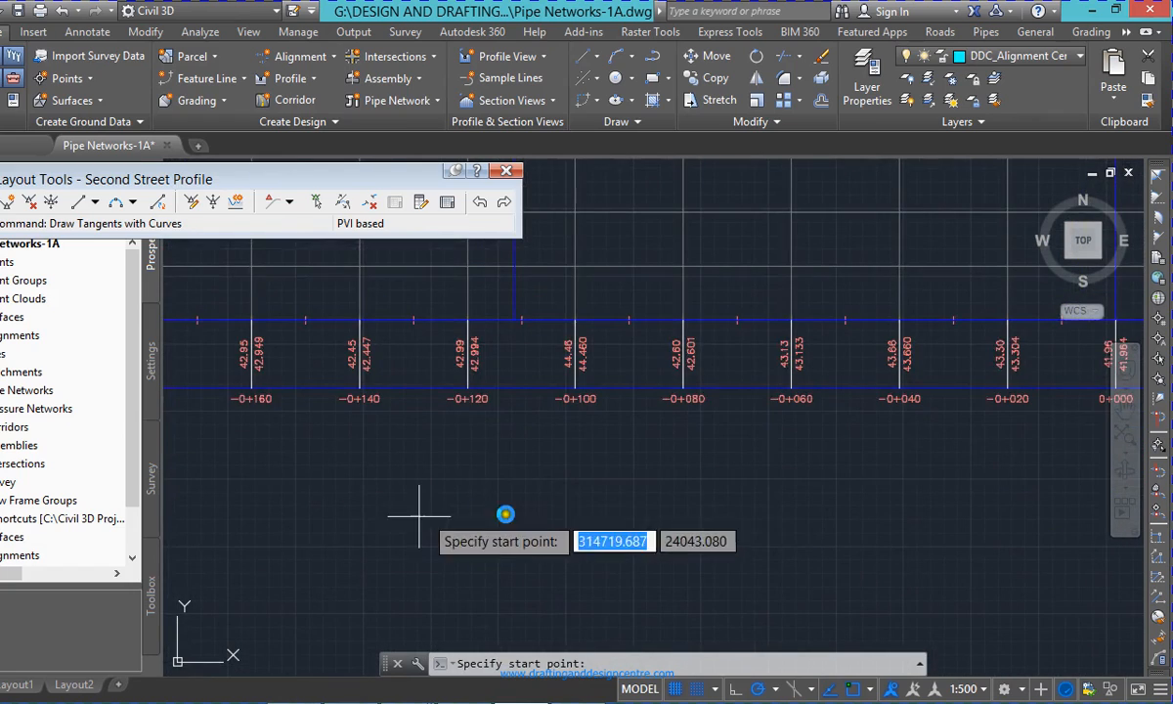
scroll(469, 480, down, 2)
scroll(453, 483, down, 2)
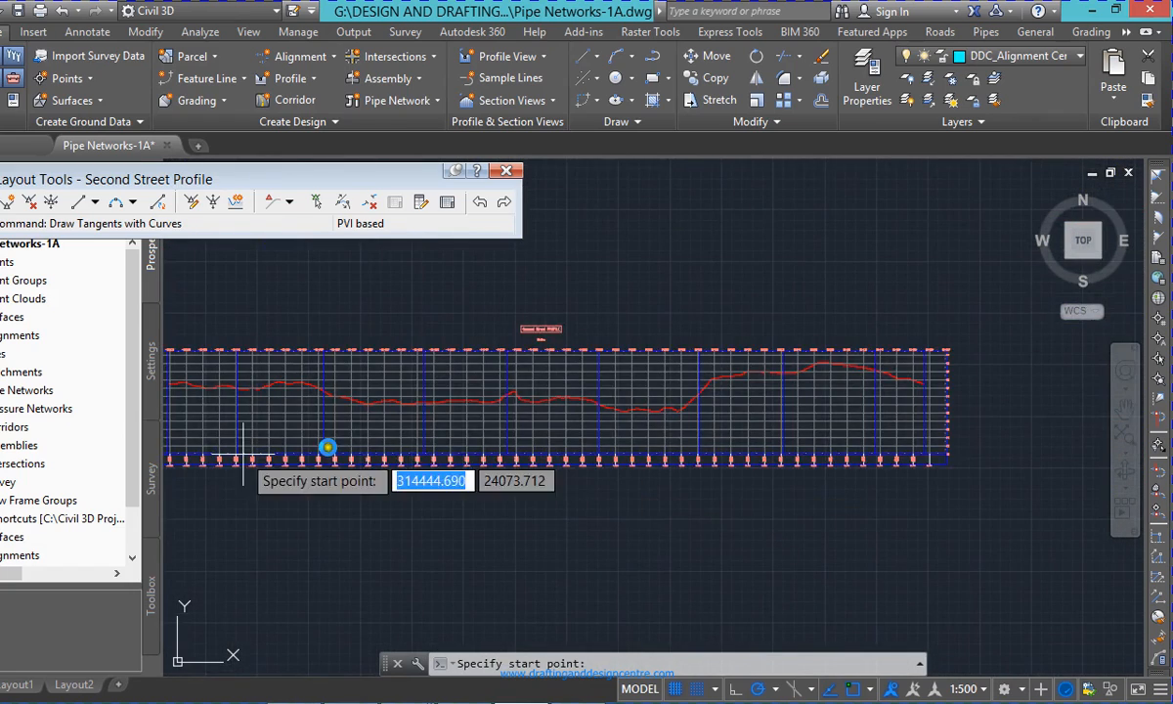
- Read the Second Street station labels between -0+540 and -0+320 to locate the First Street junction station
scroll(759, 489, down, 1)
scroll(396, 482, up, 3)
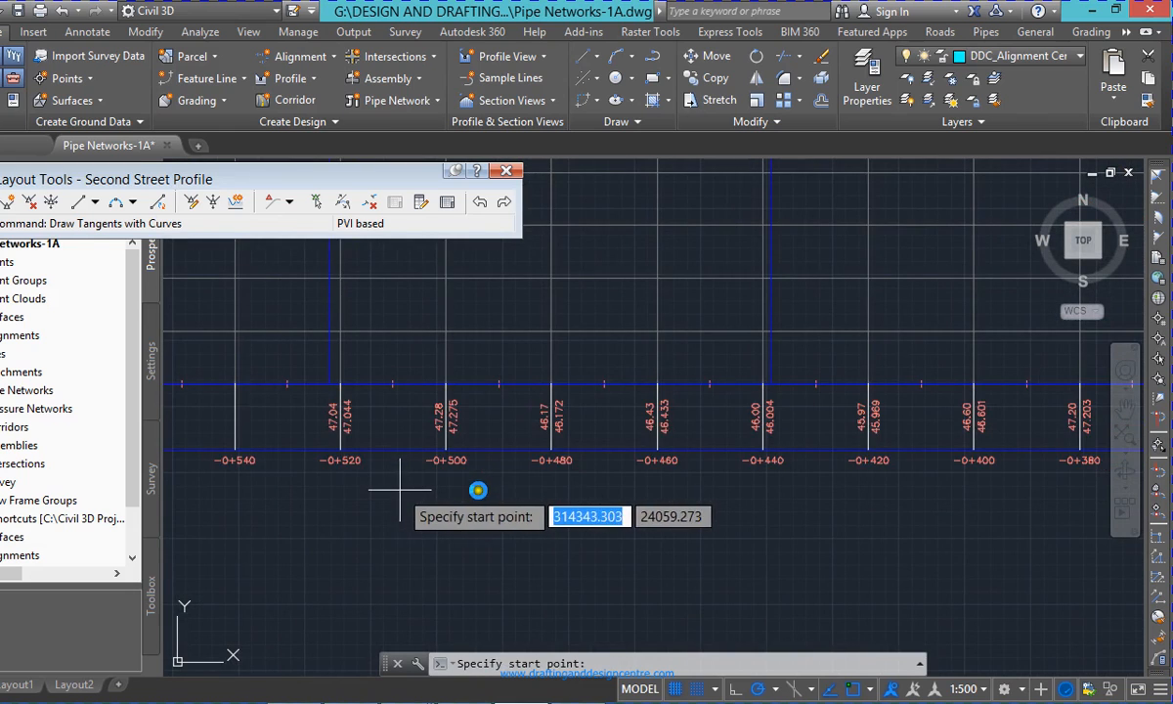
scroll(312, 484, up, 2)
scroll(888, 483, up, 4)
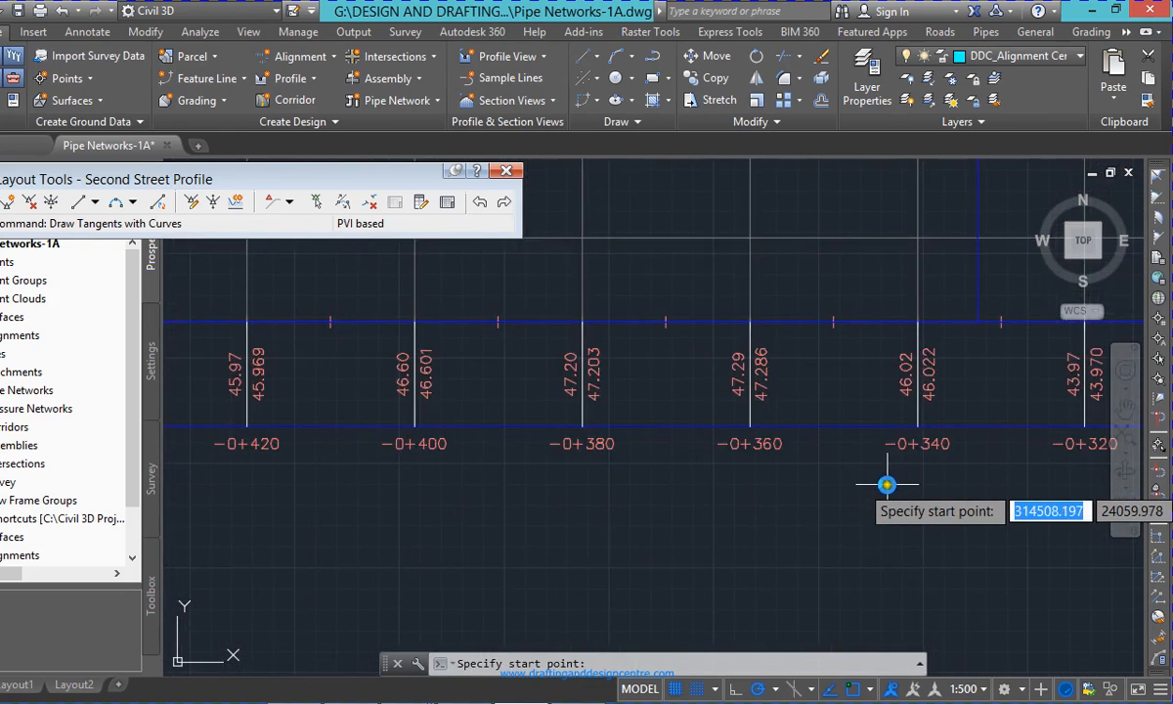
scroll(684, 485, down, 2)
scroll(628, 500, down, 2)
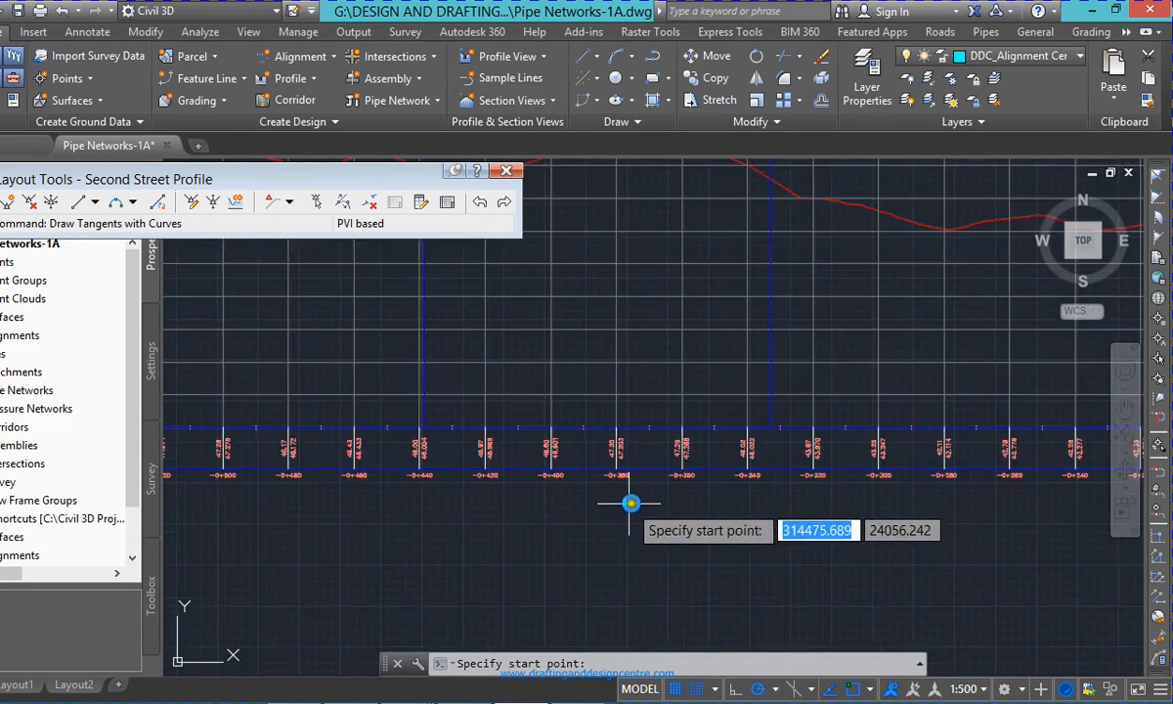
scroll(668, 505, up, 3)
scroll(571, 486, down, 4)
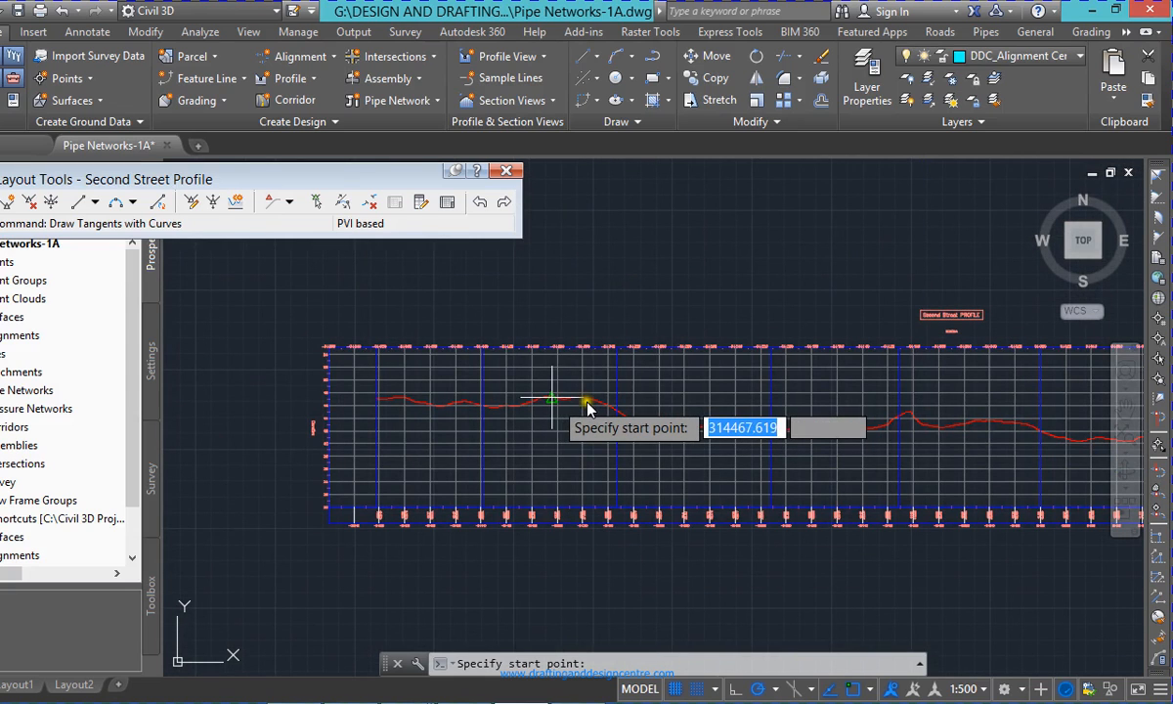
- Place the design profile's start point at Second Street's starting station, just below existing ground at about elevation 46
scroll(588, 409, up, 2)
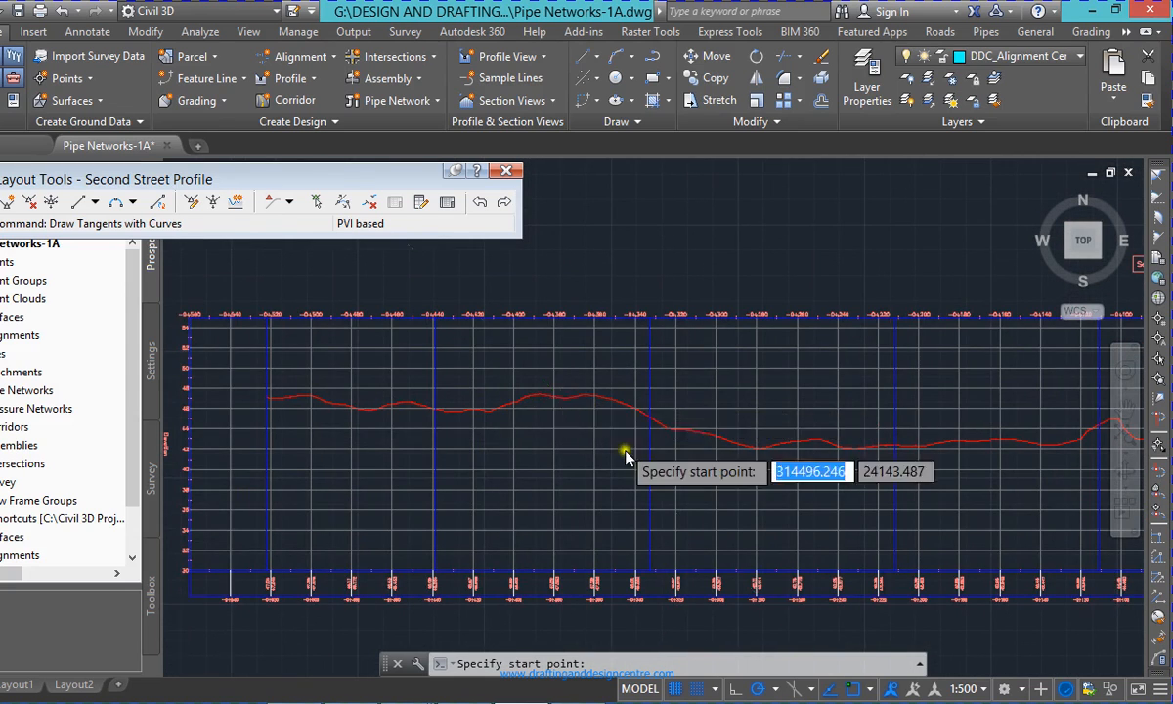
scroll(623, 451, down, 2)
scroll(447, 428, up, 2)
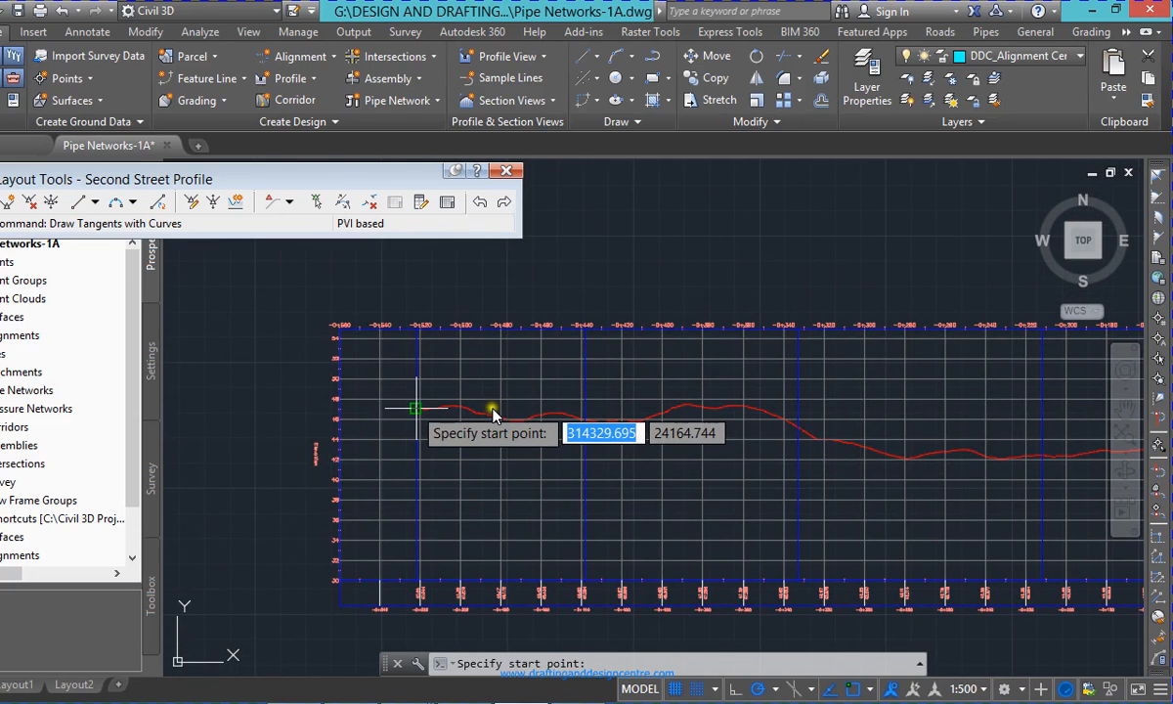
scroll(408, 418, up, 3)
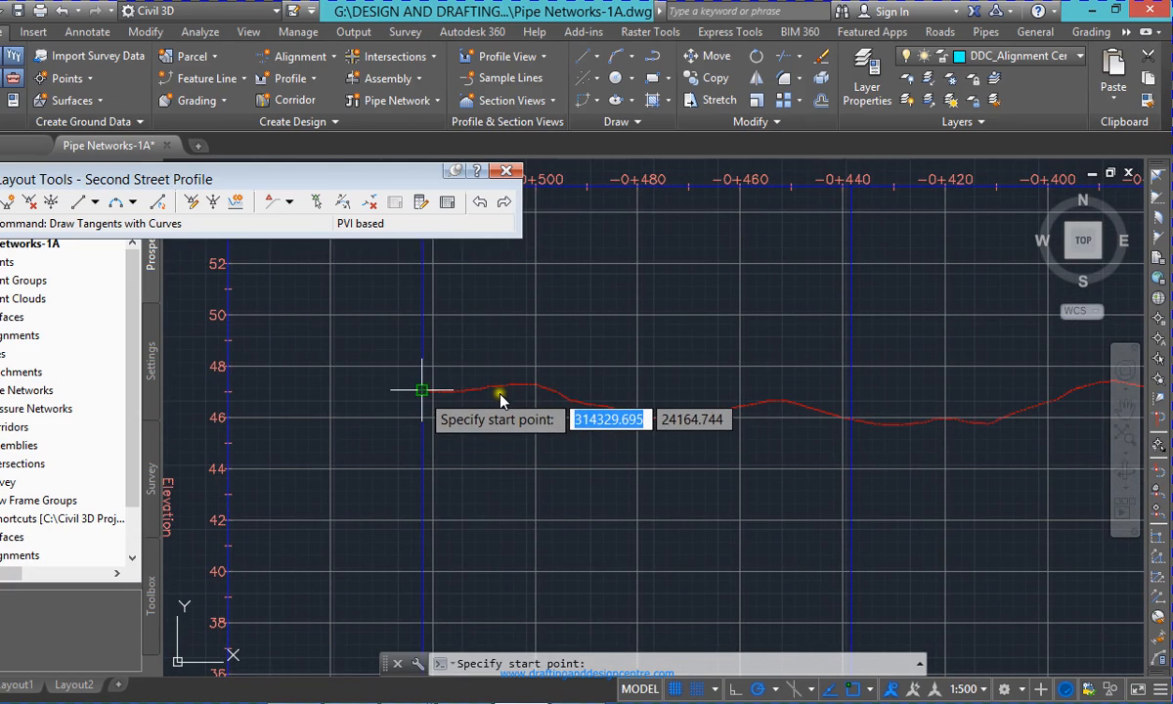
click(421, 422)
- Check the ground elevation labels between stations -0+520 and -0+340 to judge where the first tangent should end
scroll(518, 432, down, 2)
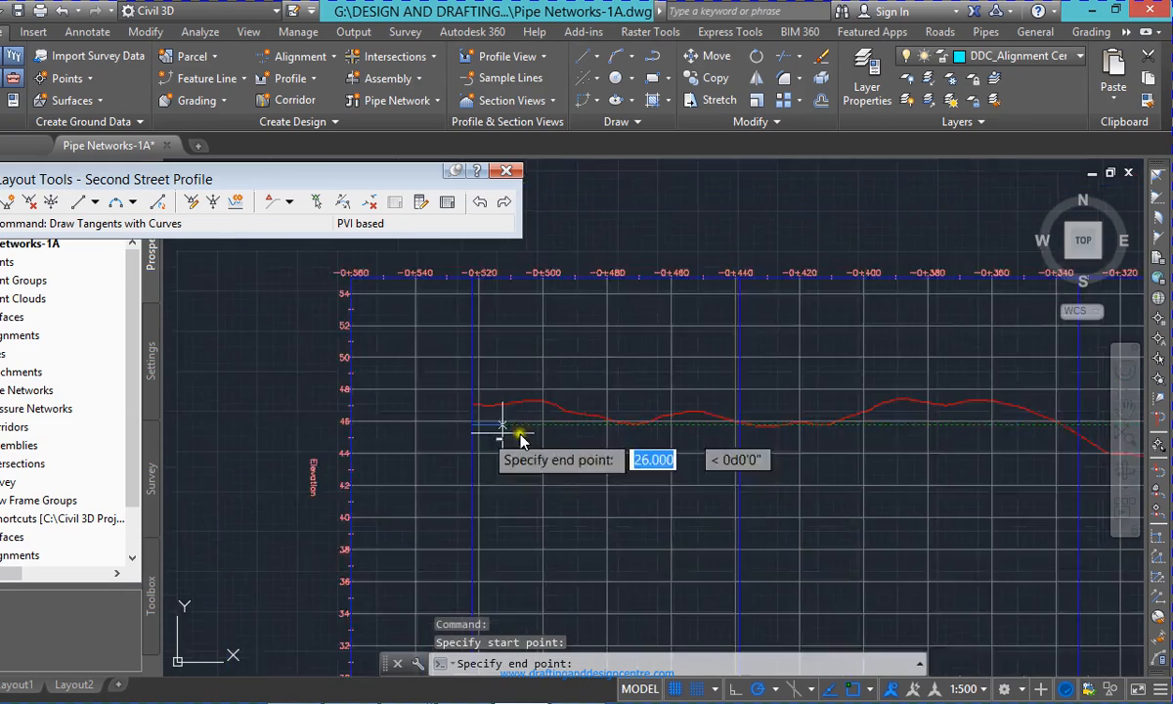
scroll(694, 451, down, 1)
scroll(746, 597, up, 3)
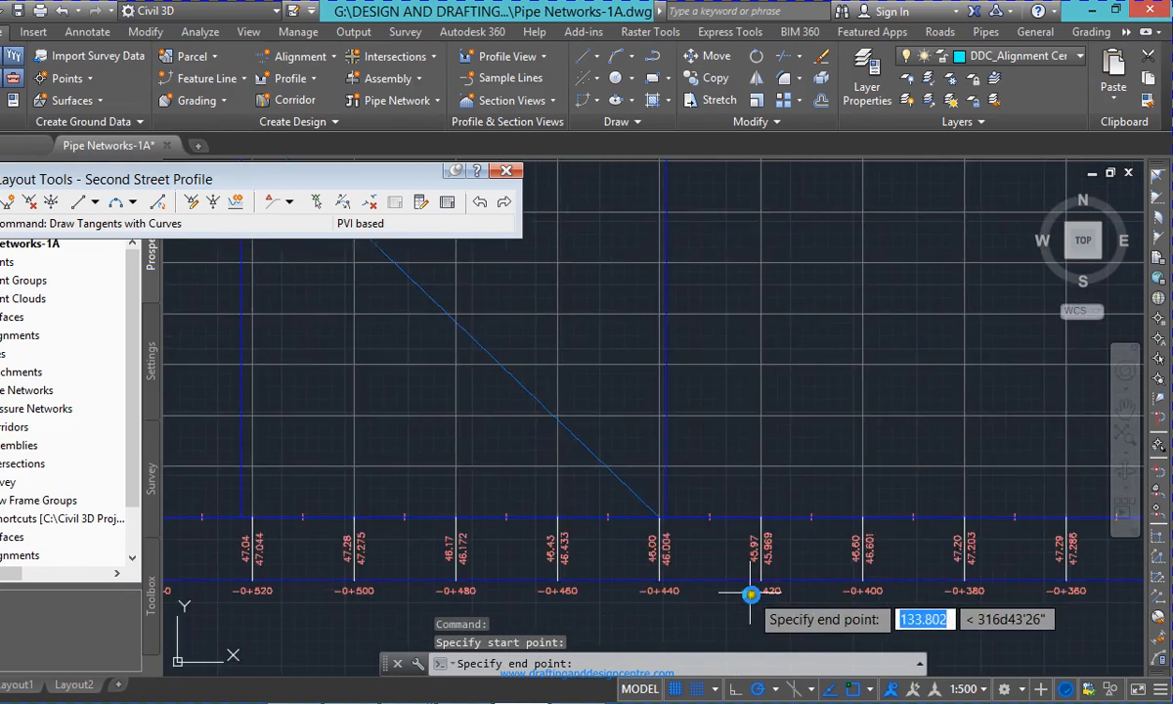
scroll(779, 594, down, 2)
scroll(589, 557, up, 4)
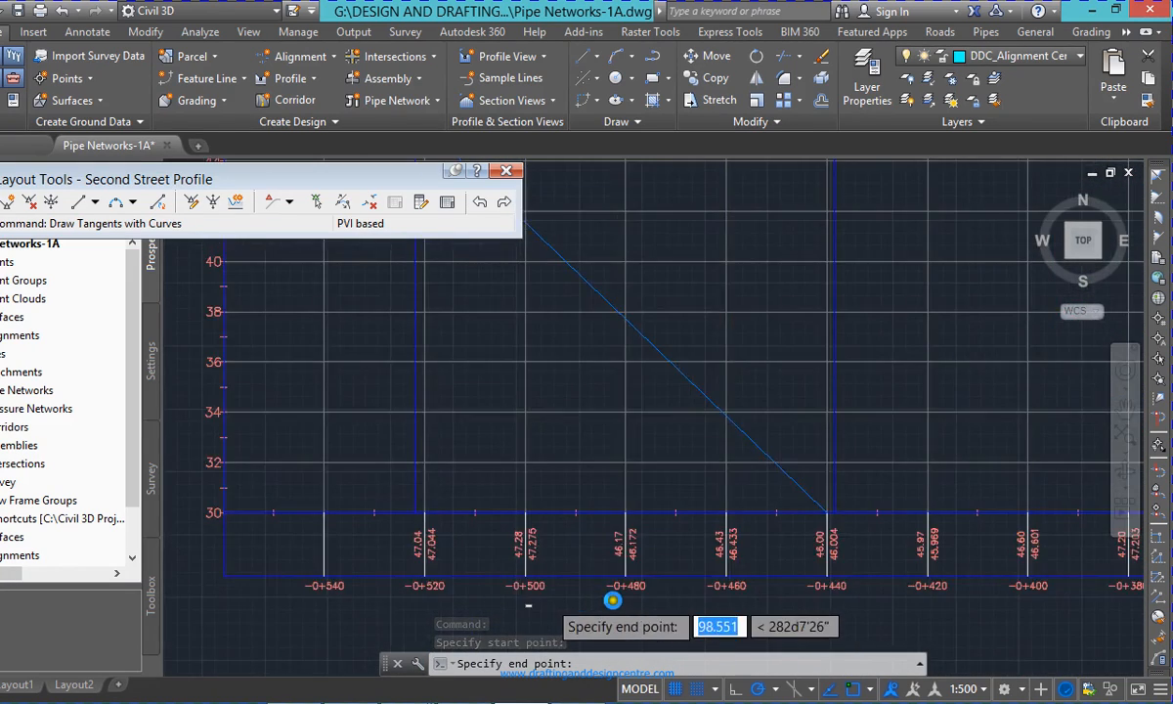
scroll(528, 550, down, 4)
scroll(766, 565, up, 1)
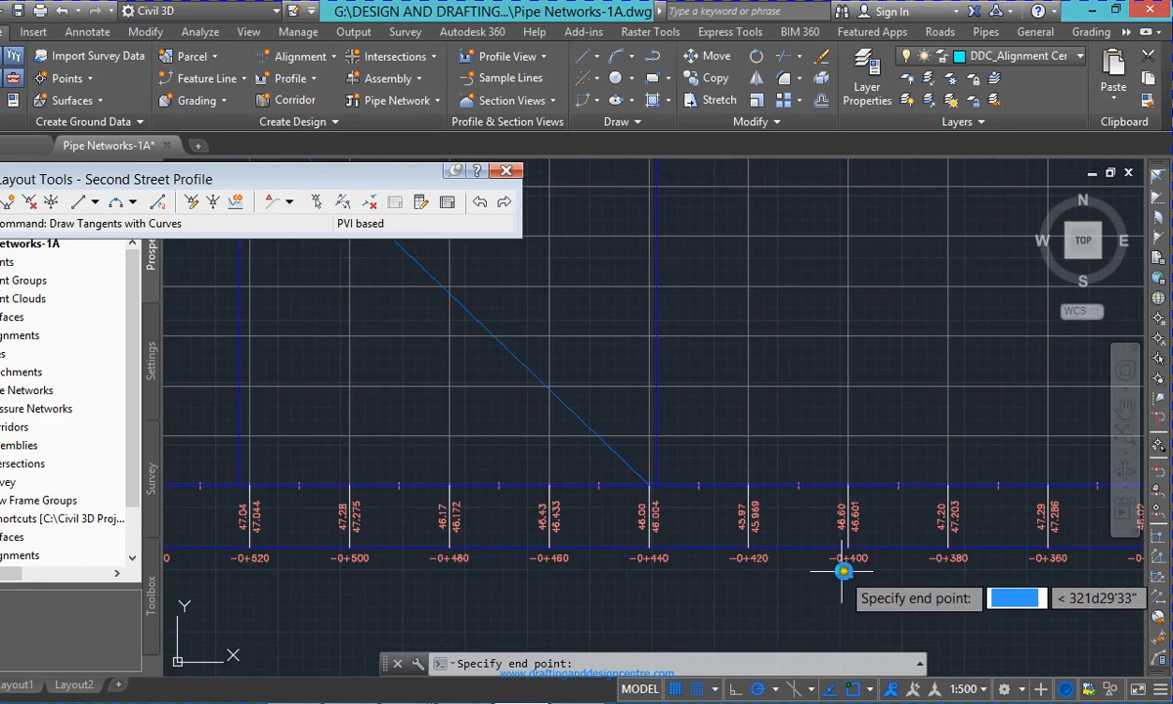
scroll(563, 528, down, 2)
scroll(790, 547, up, 4)
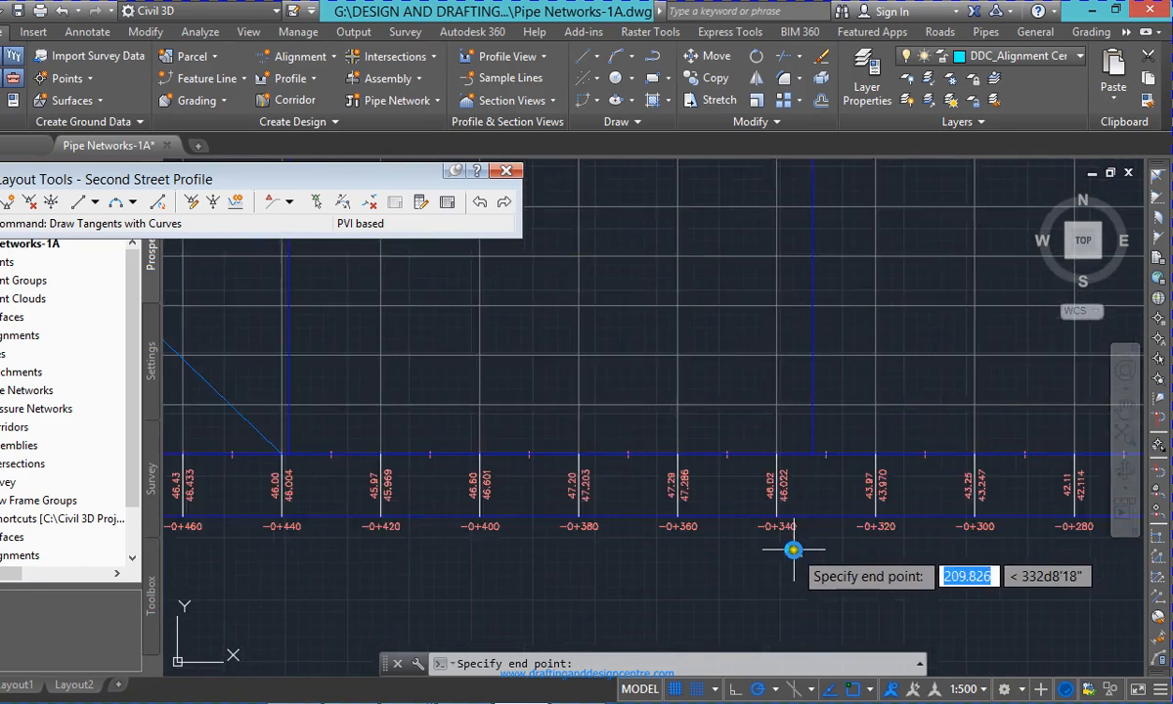
- End the first tangent at about station -0+380, elevation 47.2, and add the next PVI at about station -0+260, elevation 42
scroll(597, 531, down, 5)
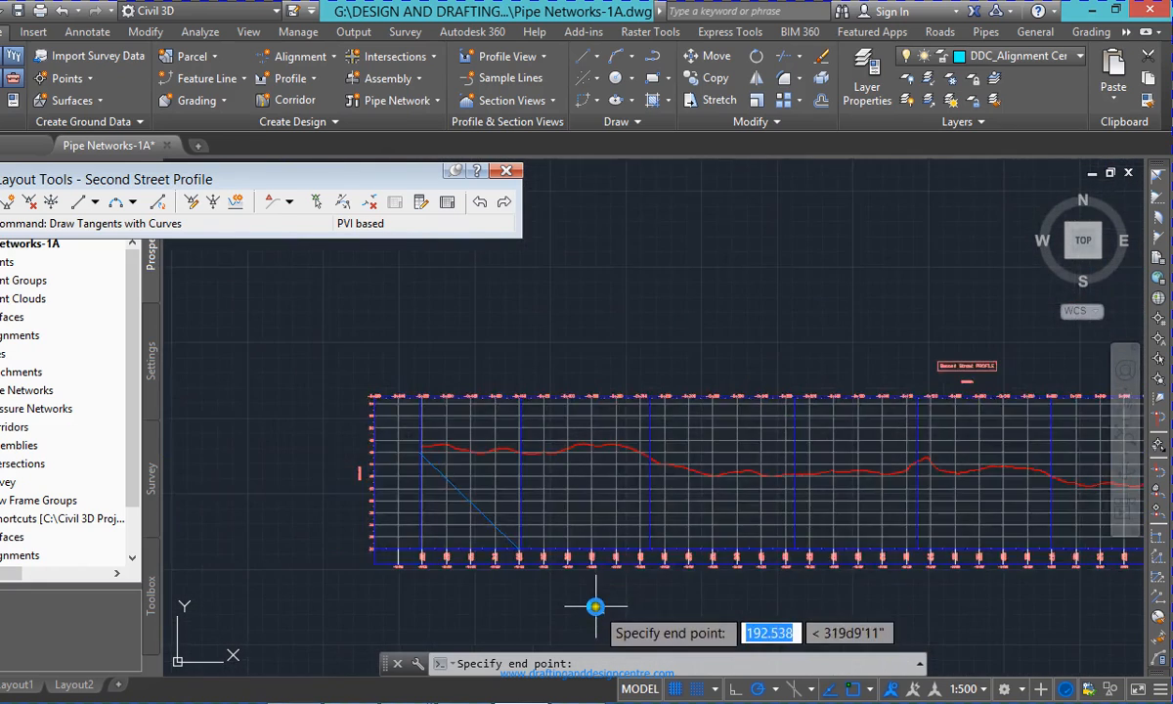
scroll(593, 445, up, 2)
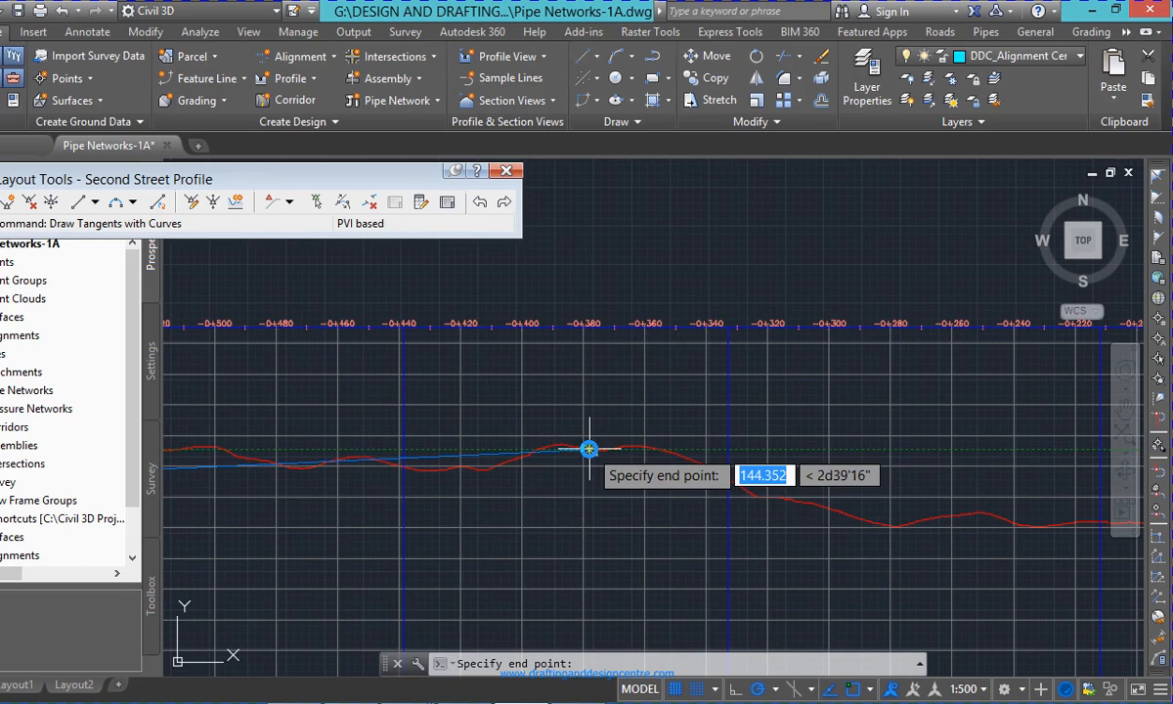
scroll(588, 448, up, 3)
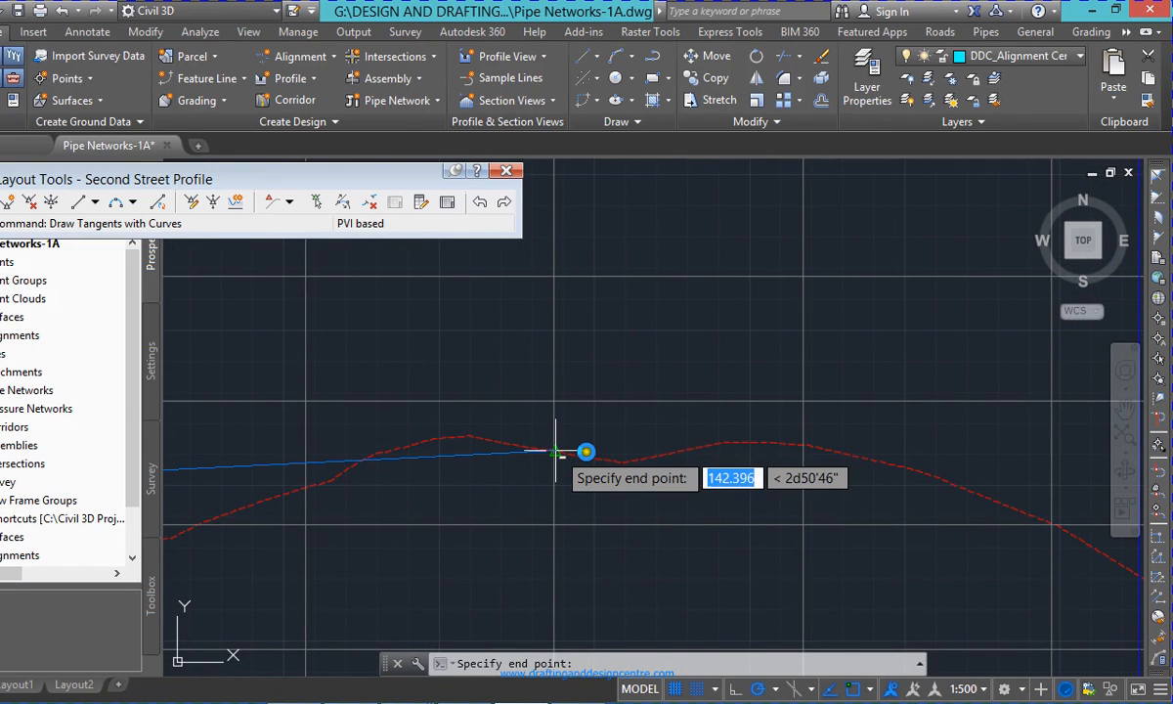
scroll(586, 451, down, 4)
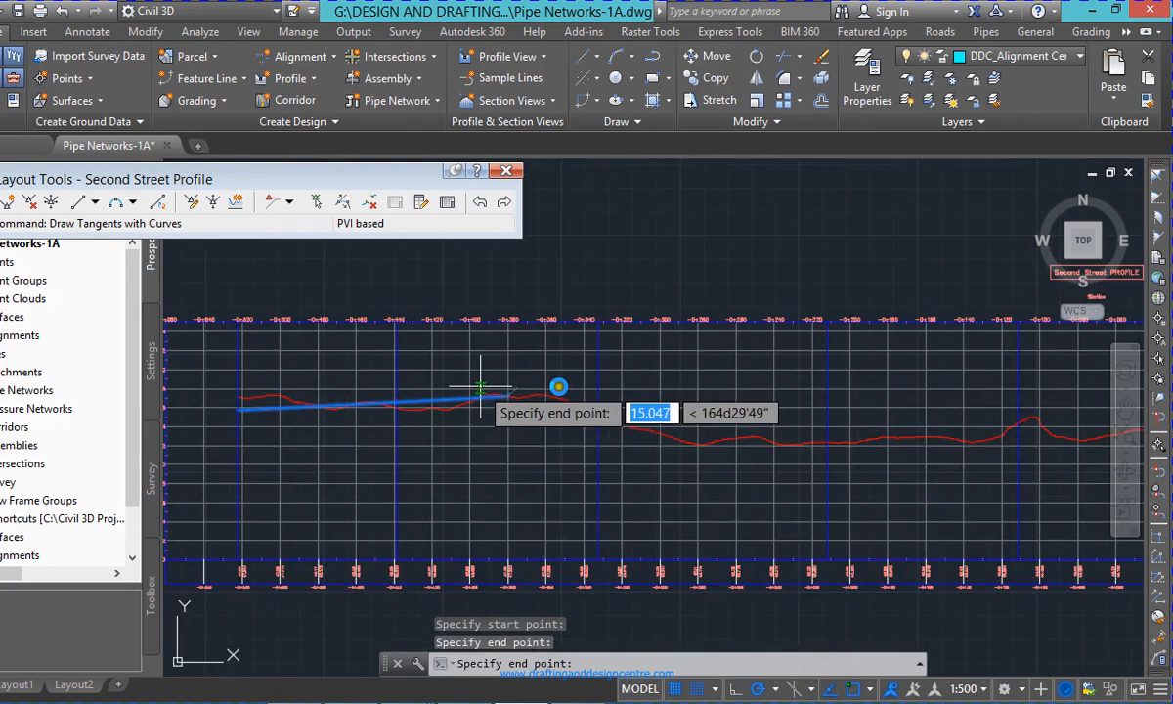
click(738, 450)
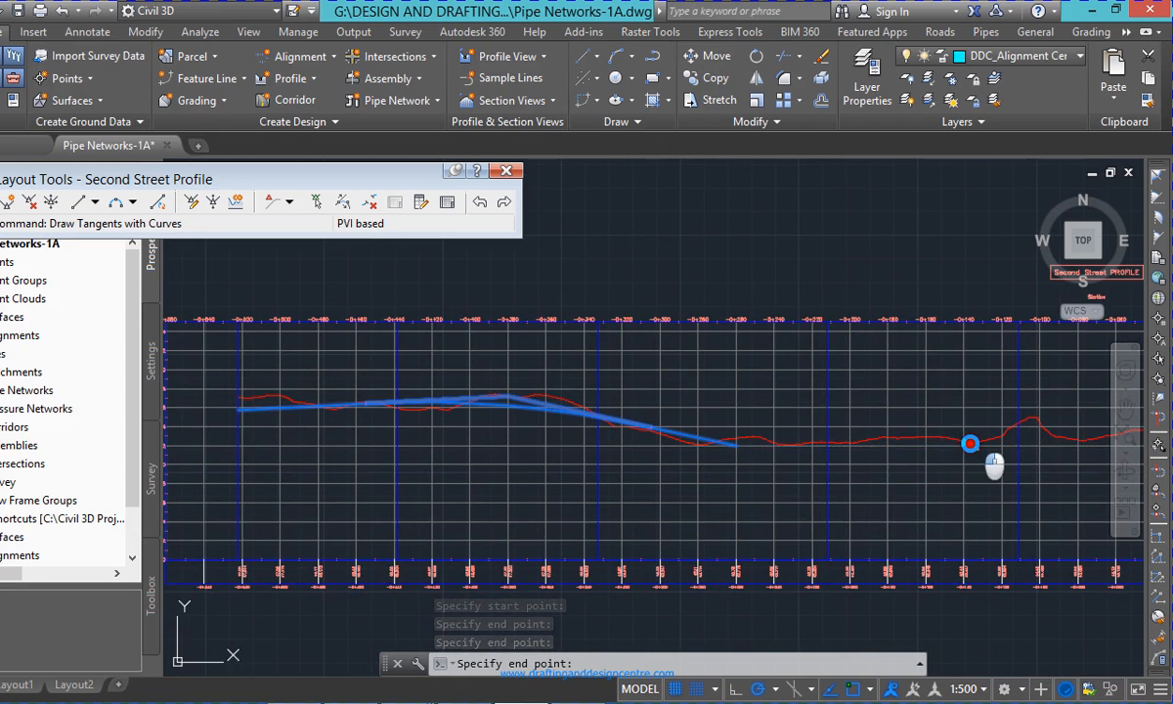
- Continue the tangents along existing ground to PVIs at about station -0+138, elevation 42.4, and about station 0+121.5, elevation 42
click(969, 443)
scroll(858, 390, down, 5)
scroll(586, 420, up, 5)
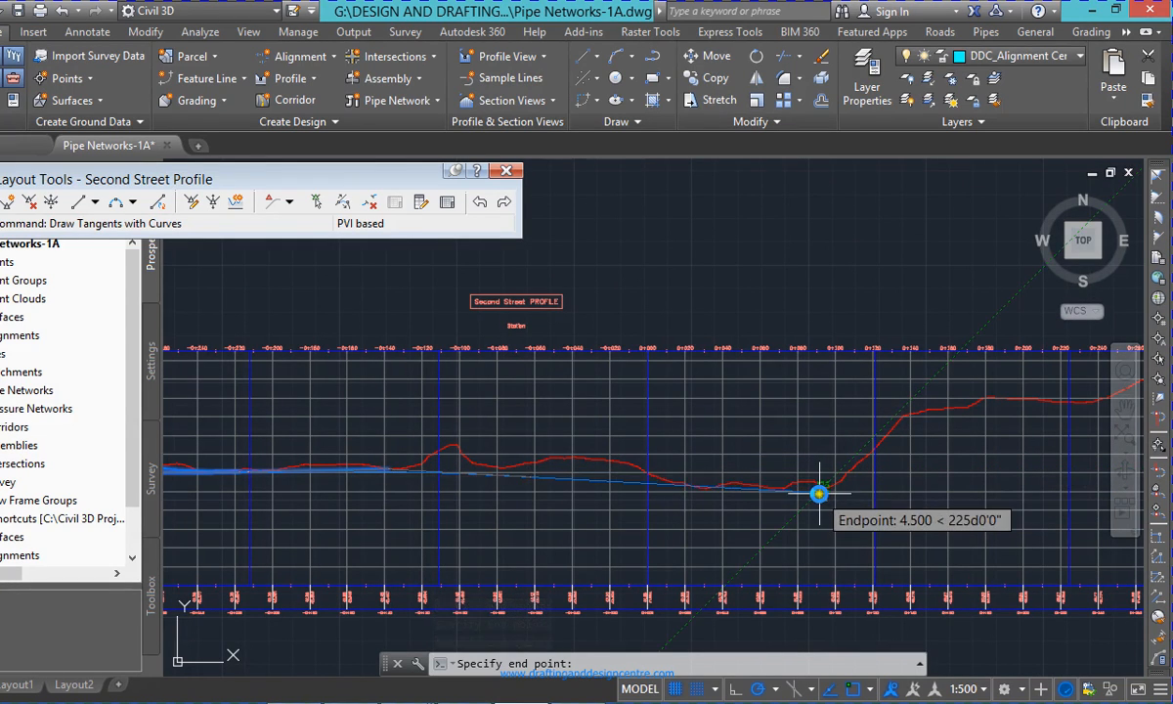
click(877, 478)
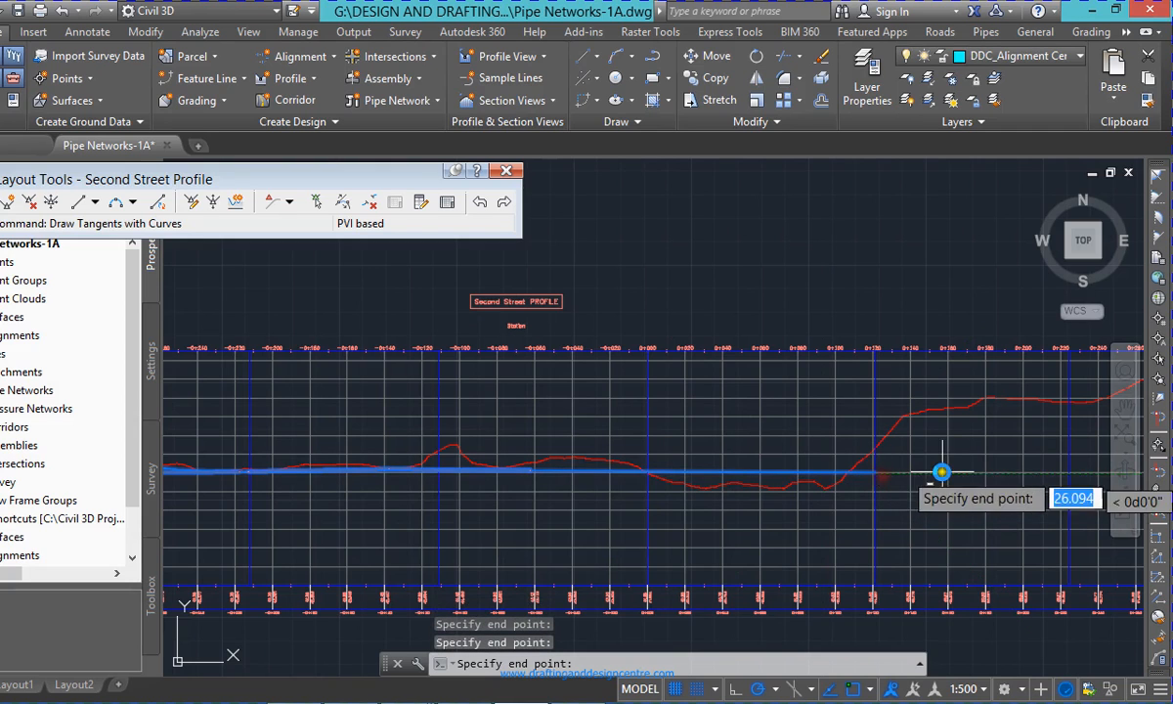
- Add a PVI at about station 0+220, elevation 51.6, and finish the layout profile at existing ground near station 0+392, elevation 47.1
scroll(616, 537, down, 3)
scroll(774, 515, up, 3)
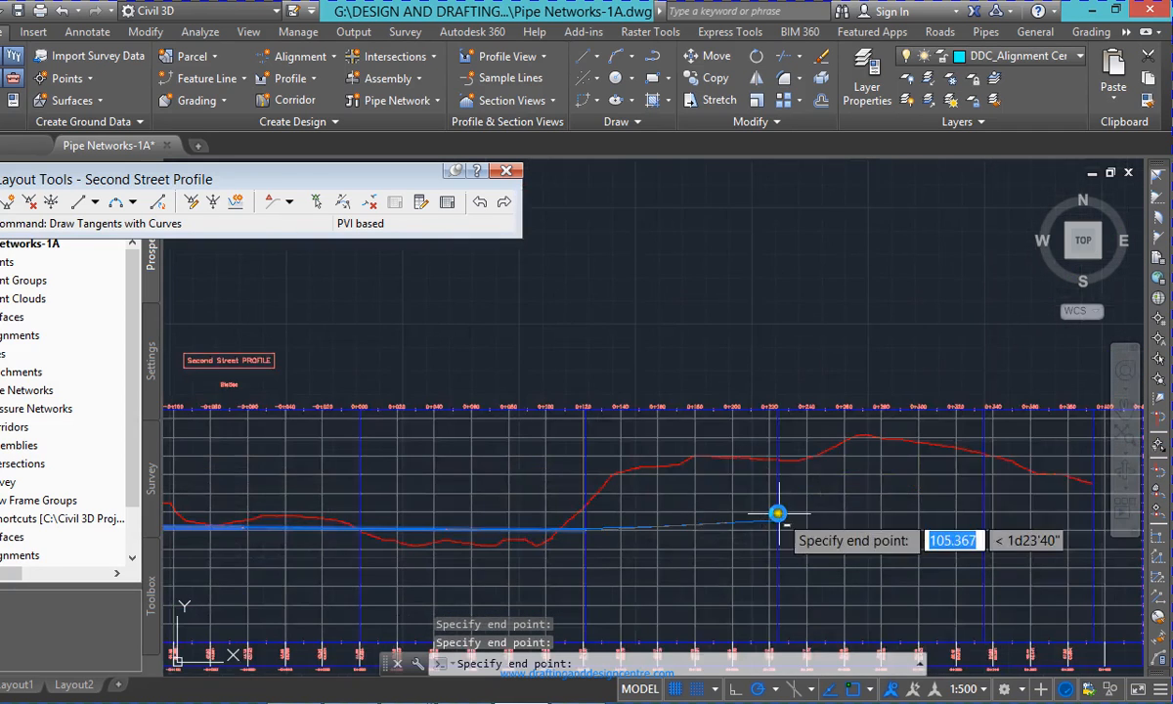
click(768, 442)
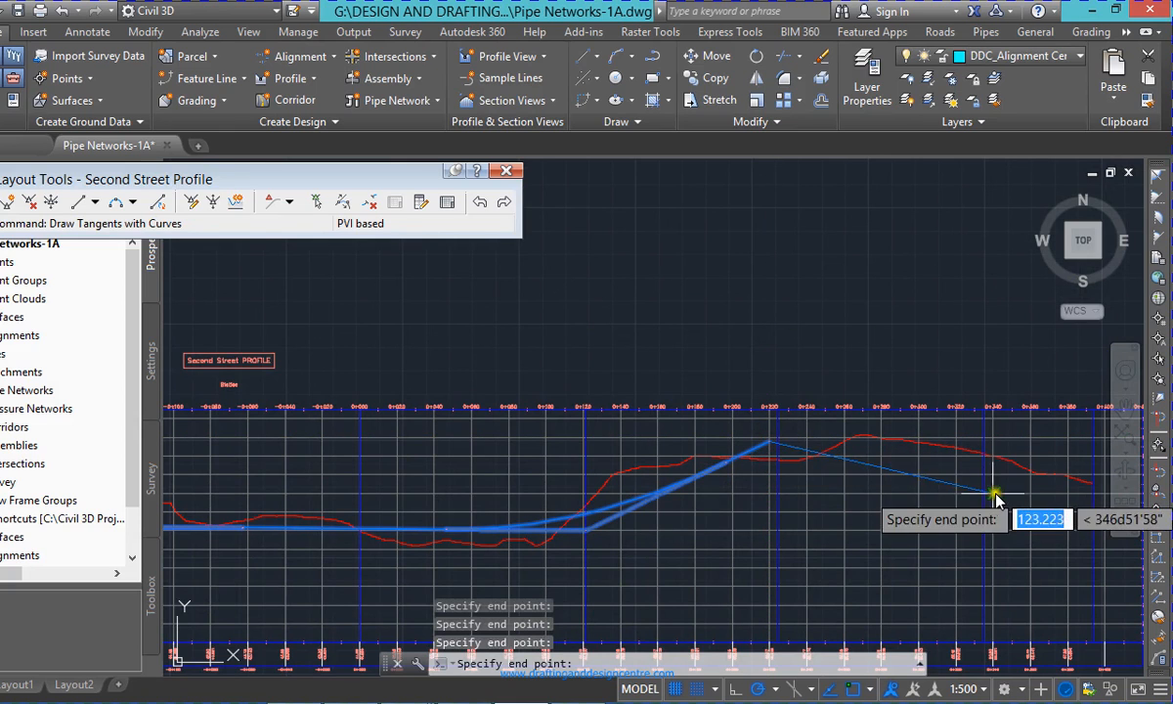
scroll(797, 460, down, 3)
scroll(864, 479, up, 6)
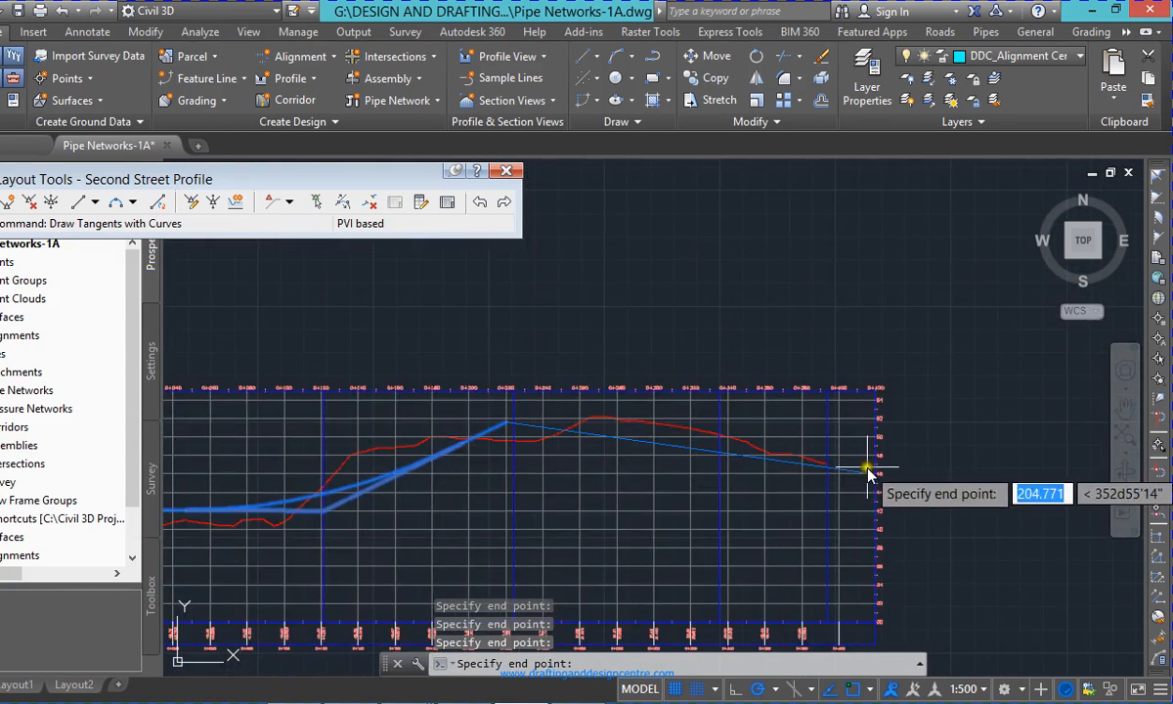
click(801, 466)
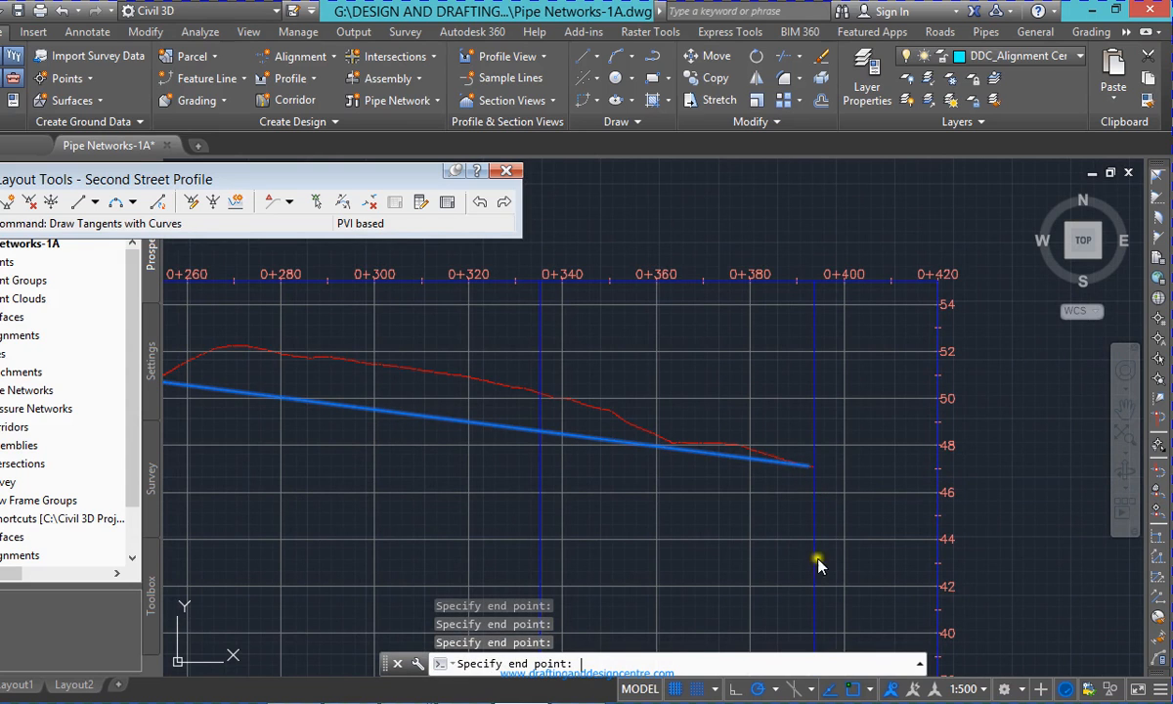
key(Return)
- Inspect the finished Second Street design profile along its whole length, checking its tangents, vertical curves and labels against existing ground
scroll(977, 489, down, 4)
scroll(975, 486, down, 2)
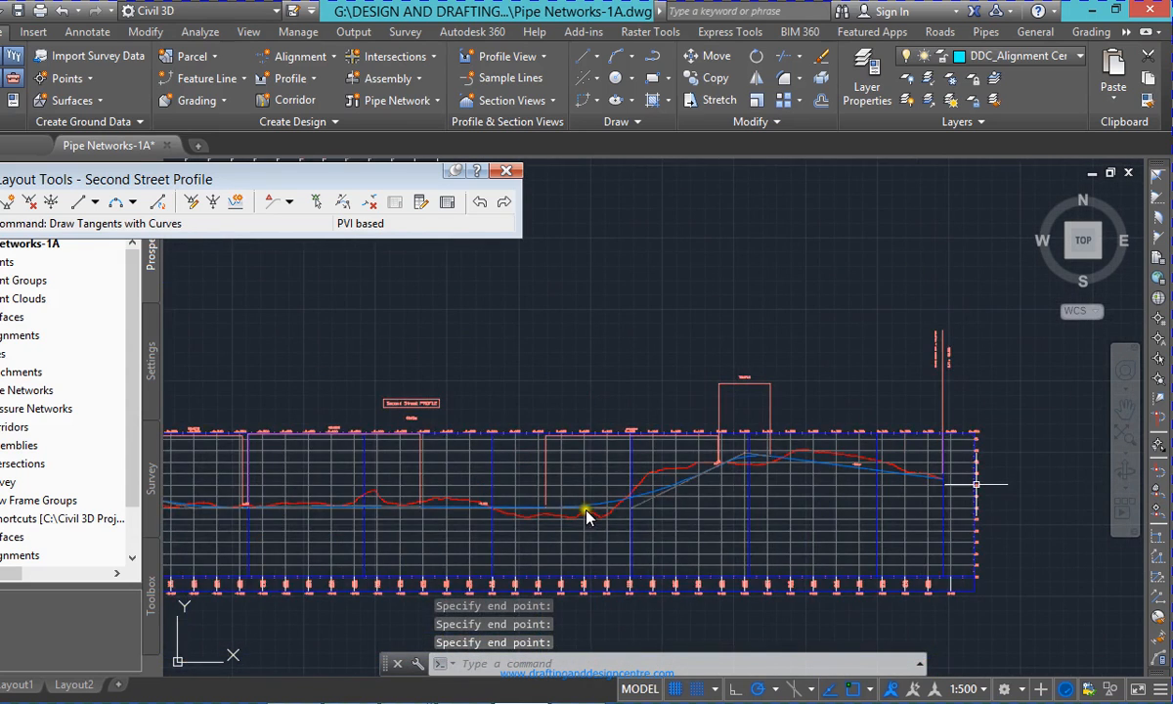
scroll(586, 516, up, 3)
scroll(578, 460, down, 5)
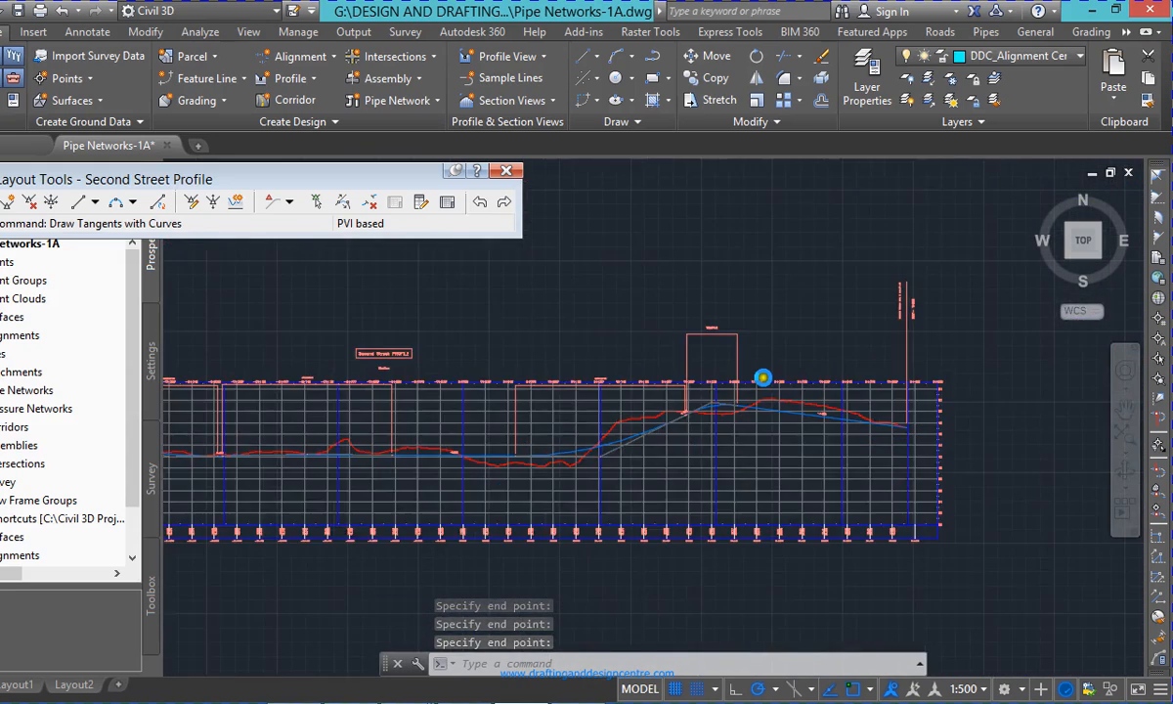
scroll(449, 439, up, 3)
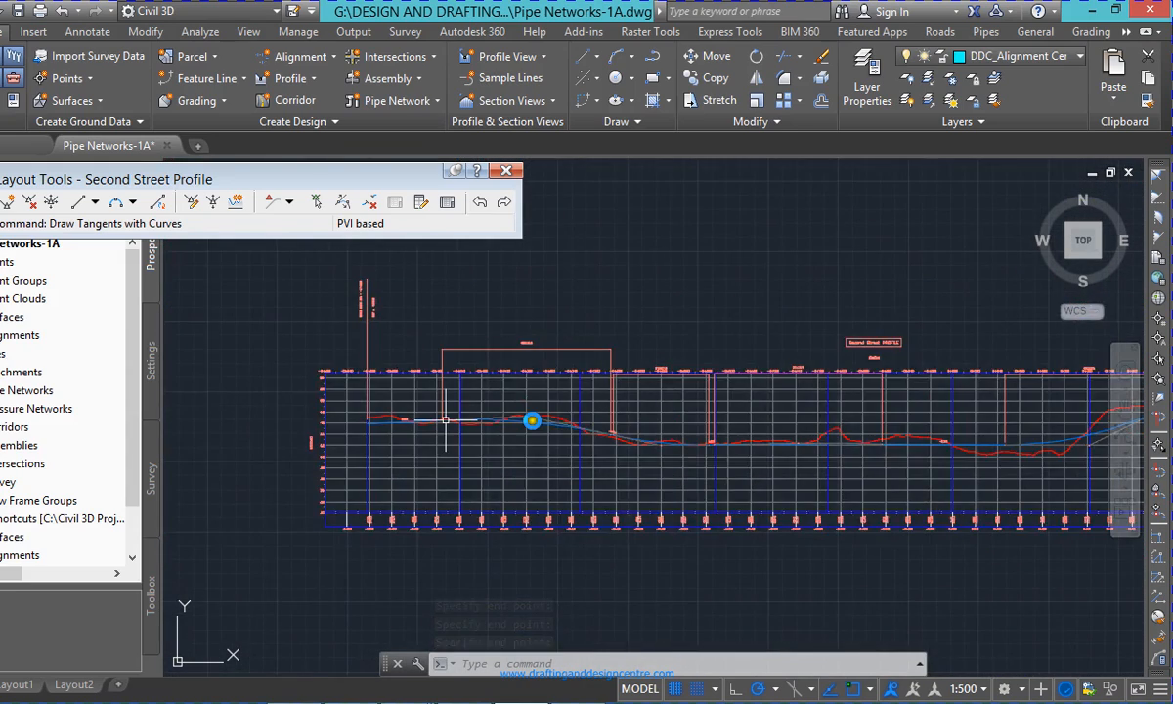
scroll(445, 418, up, 4)
scroll(390, 430, down, 4)
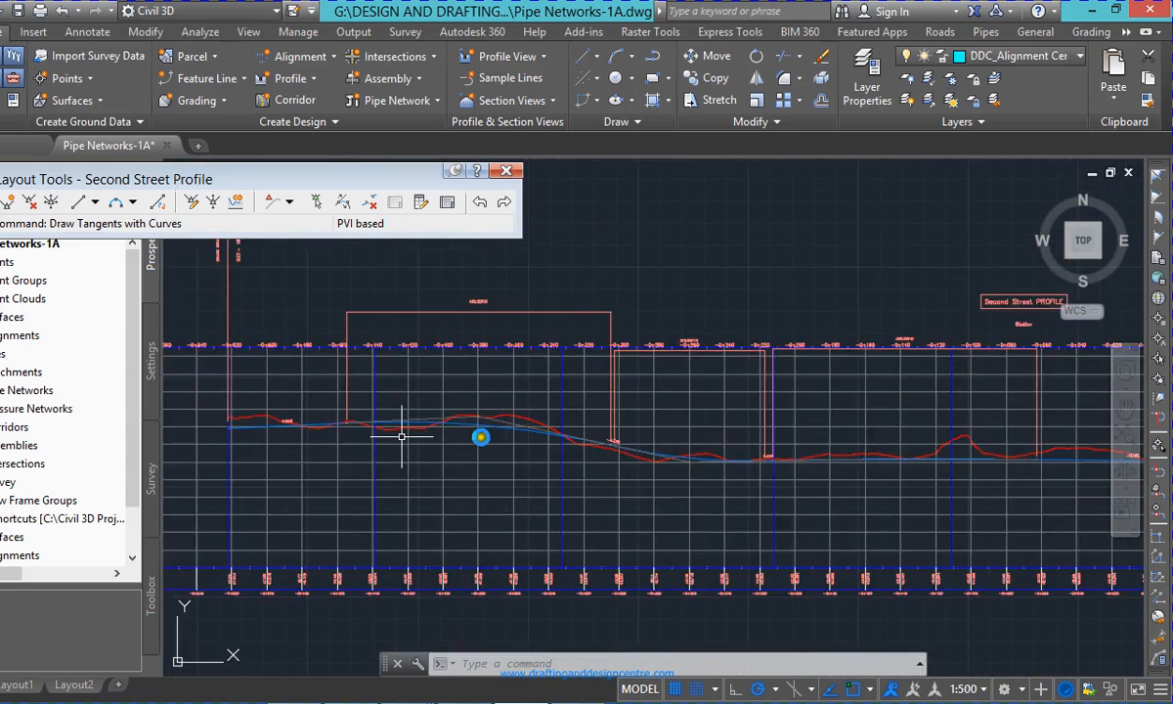
scroll(692, 455, up, 4)
scroll(679, 442, down, 4)
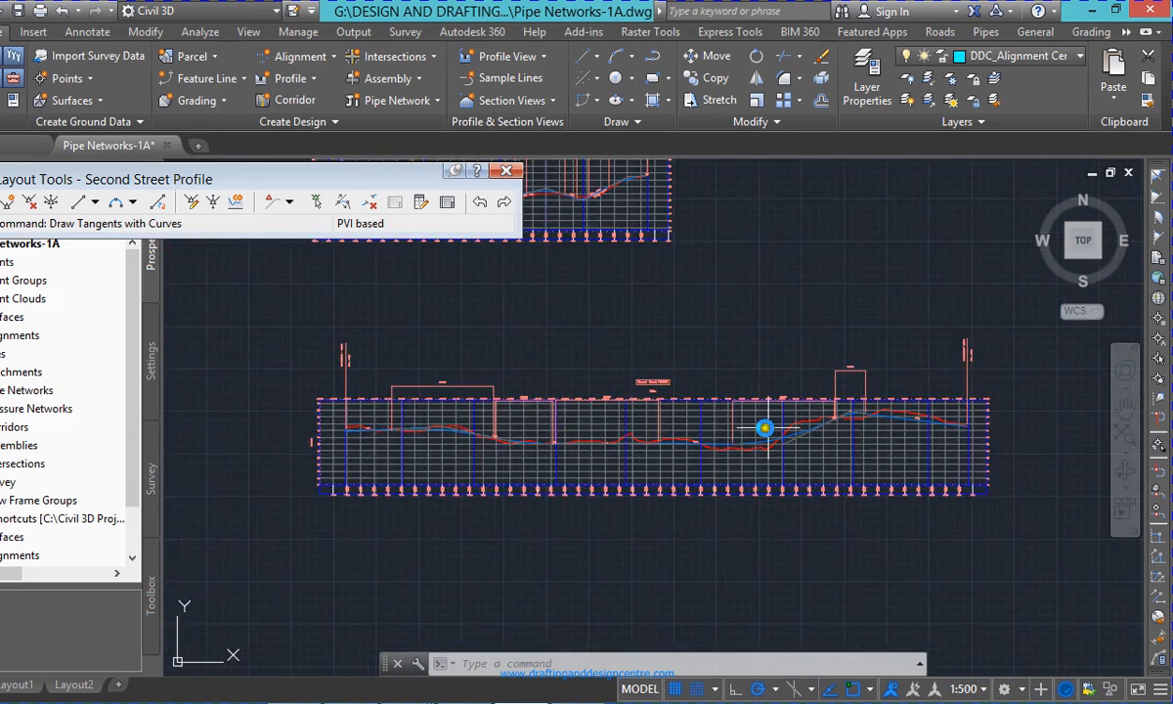
scroll(855, 343, up, 3)
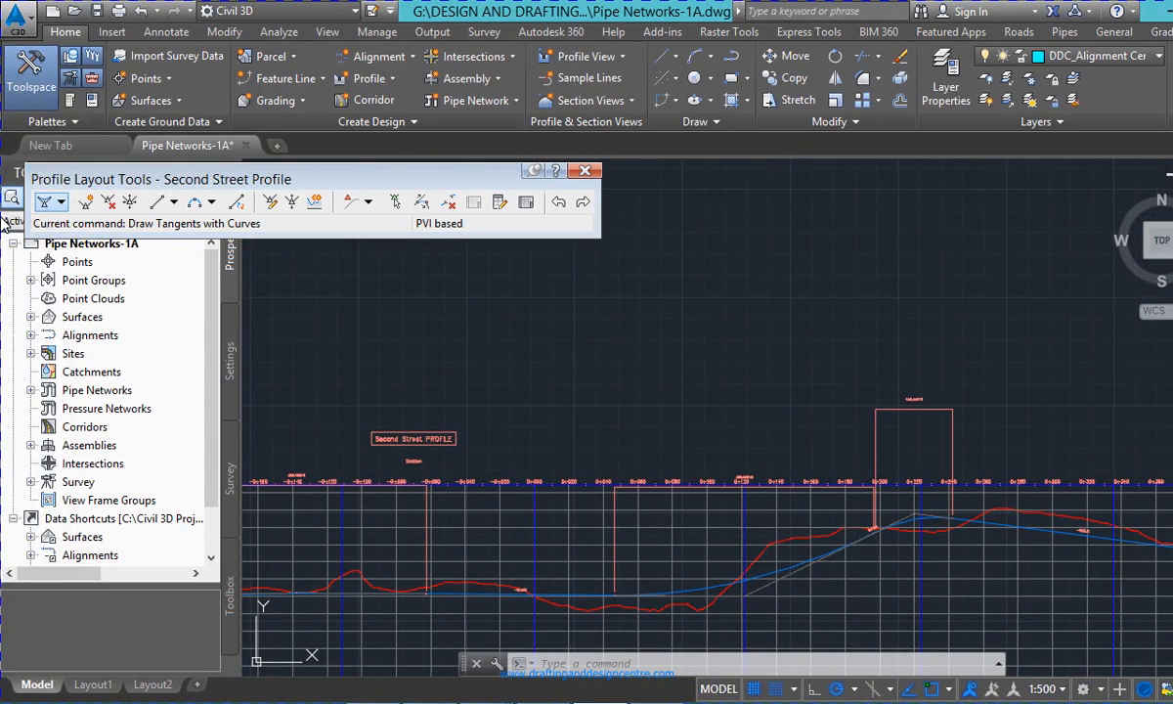
- Review the Second Street profile's PVI stations, elevations, grades, curve lengths, K values and radii in the profile grid view, and close it
click(526, 201)
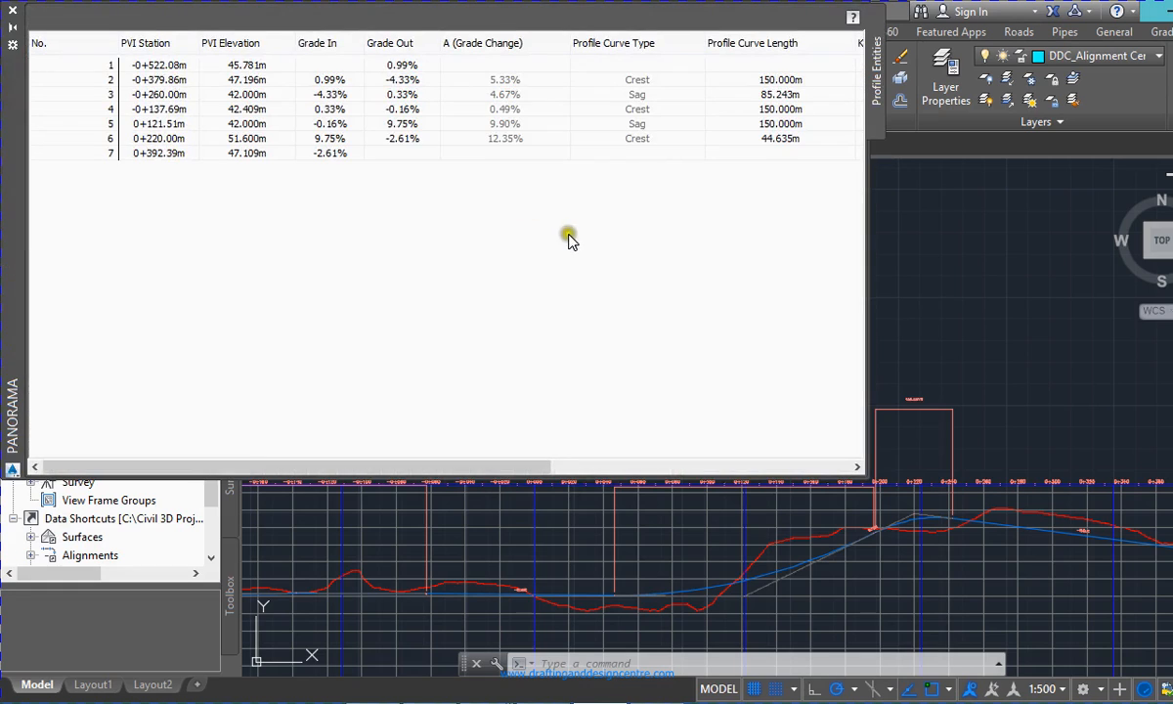
drag(215, 460, 484, 498)
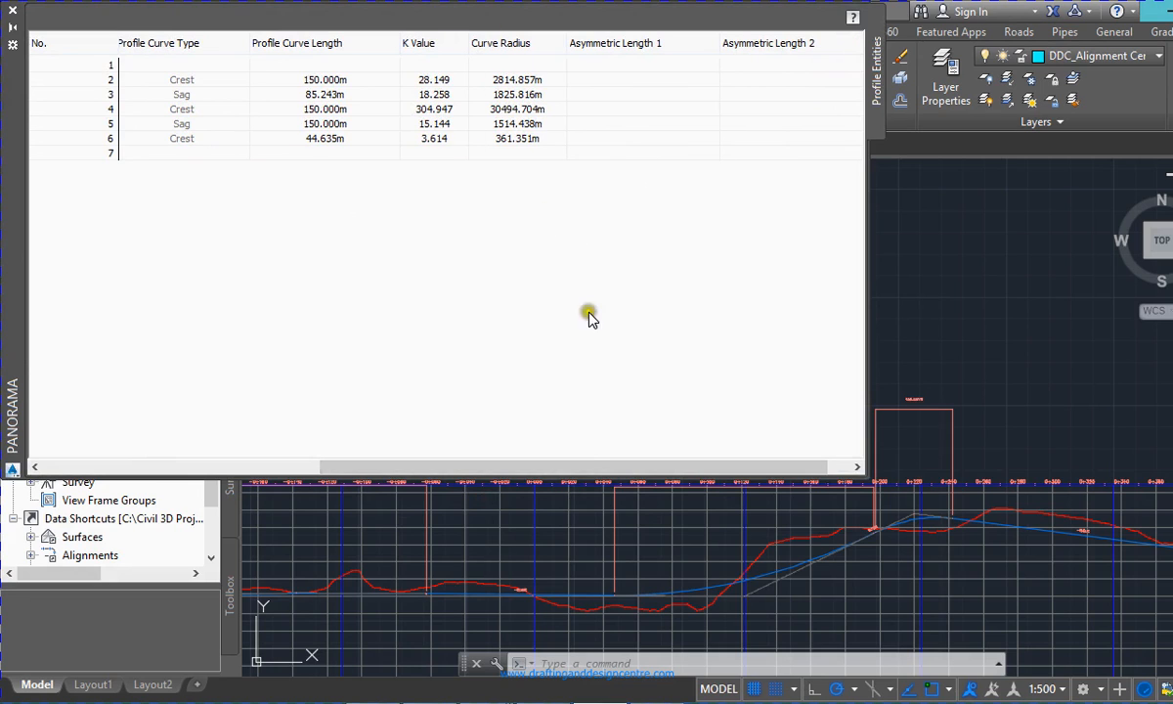
drag(586, 459, 306, 458)
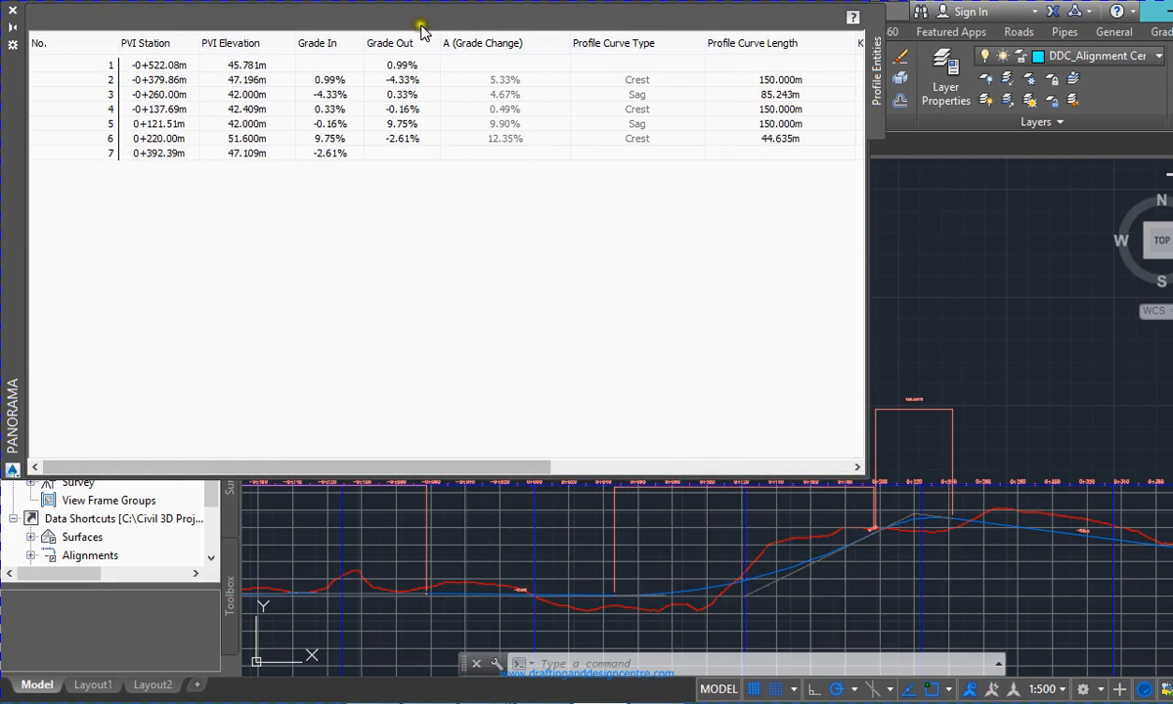
click(10, 16)
scroll(479, 366, down, 3)
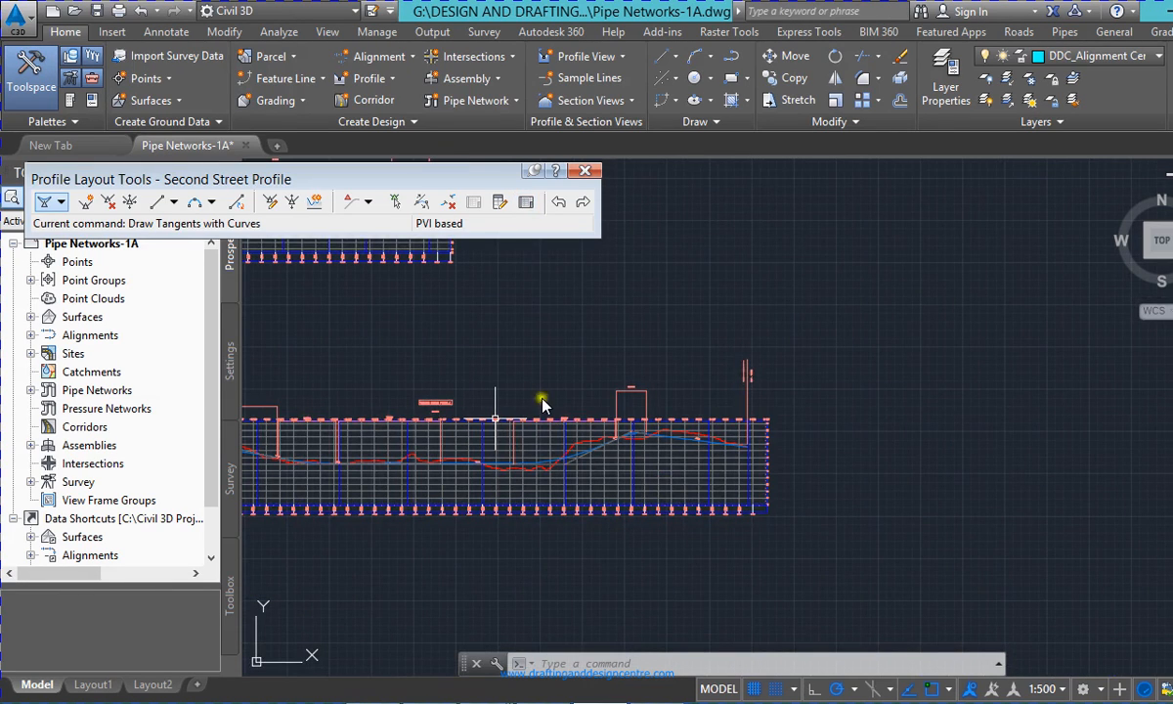
scroll(635, 171, up, 2)
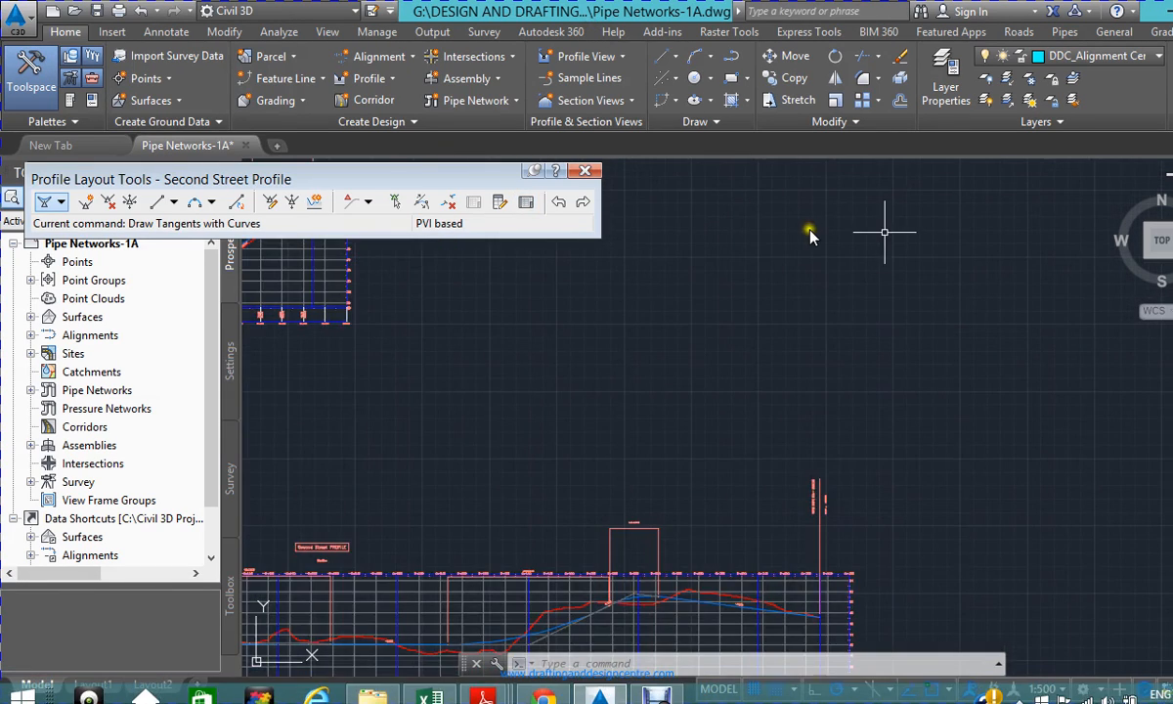
scroll(858, 293, down, 6)
scroll(625, 274, up, 7)
scroll(527, 352, down, 3)
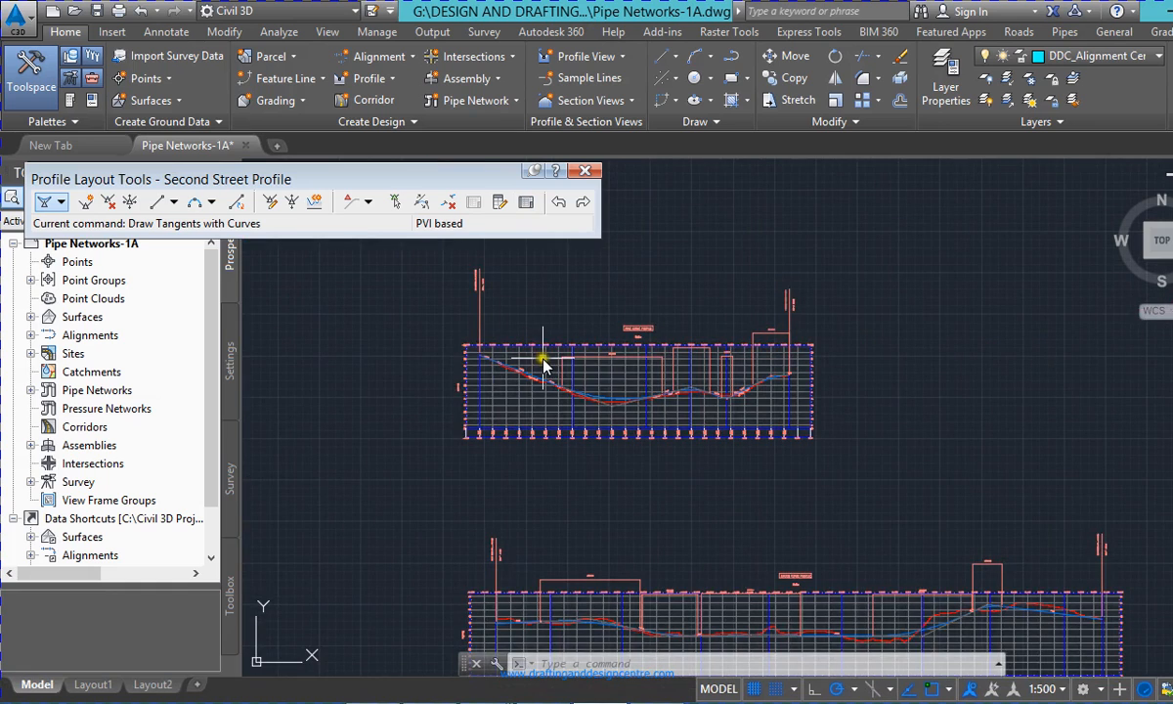